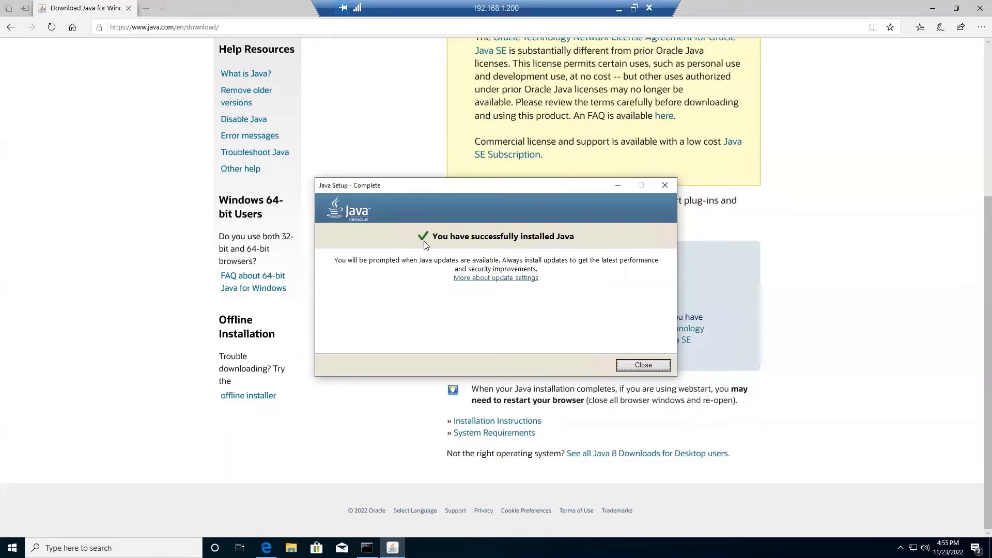
Close the finished Java installer and the Edge browser, then shut down the remote Windows 10 machine.
click(628, 368)
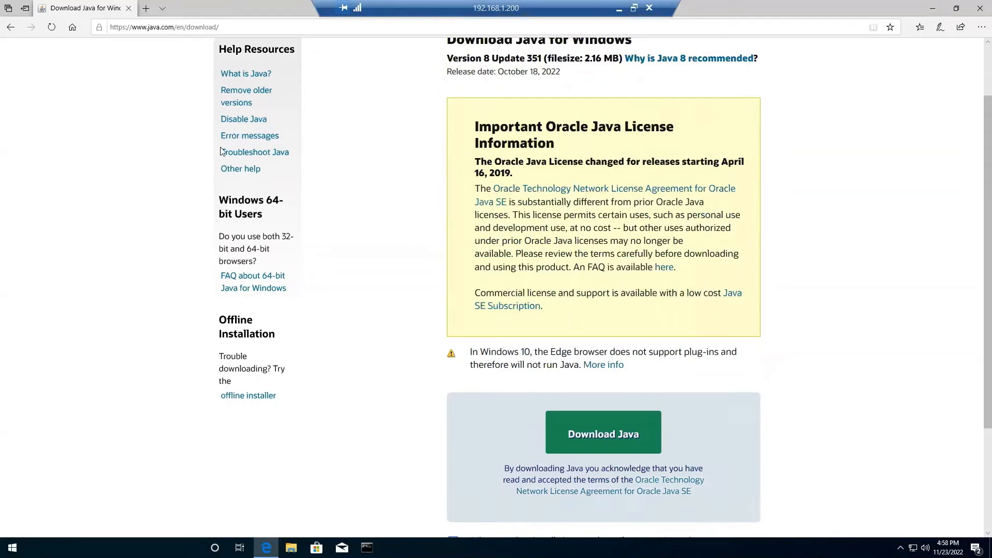
click(130, 10)
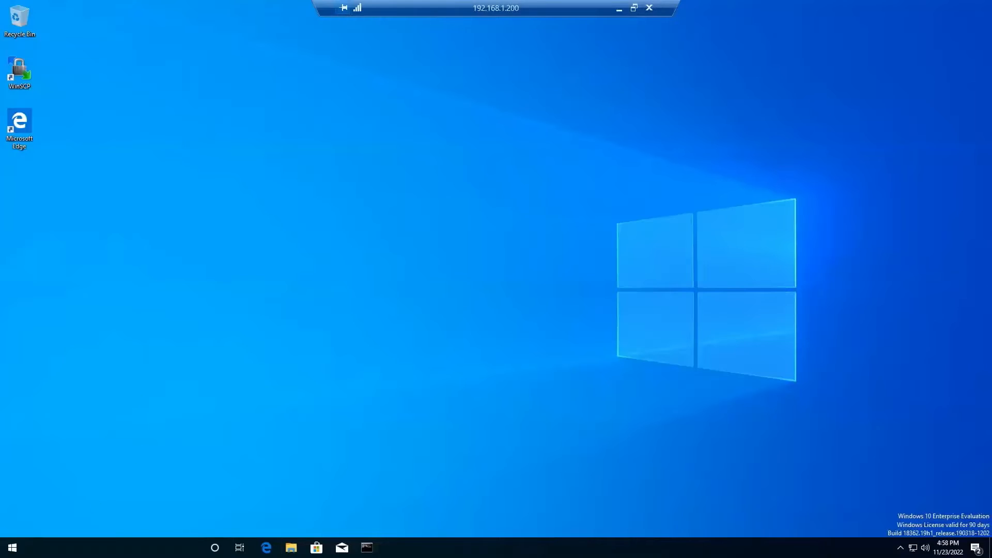
click(12, 547)
click(16, 526)
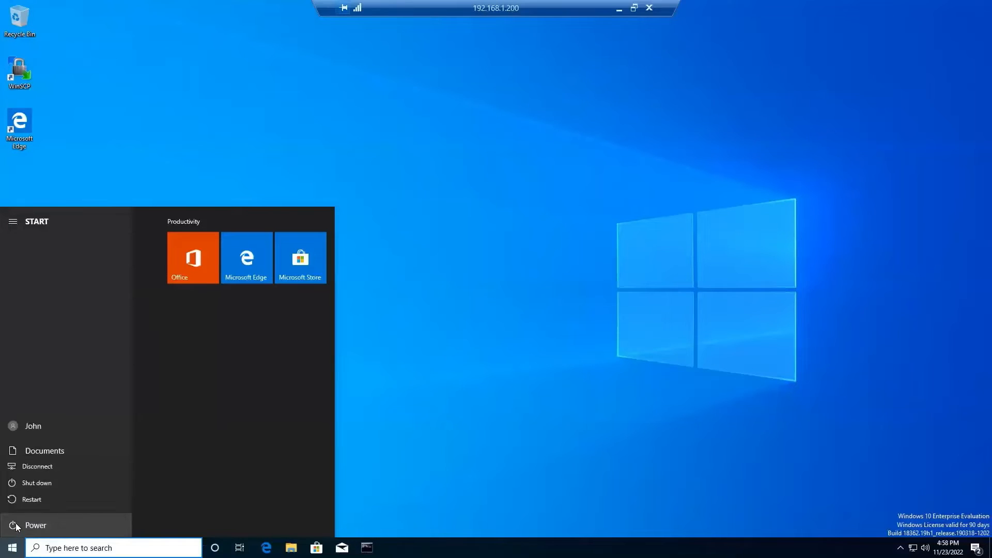
click(22, 483)
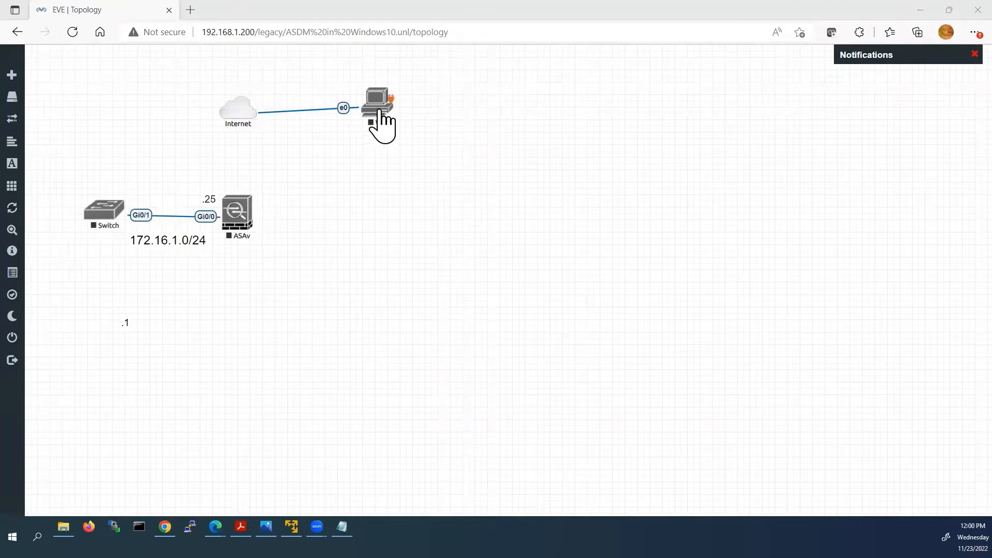
Replace the Internet–Win link with Win e0 to Switch Gi0/0 and ASAv Gi0/1 to Internet.
right_click(344, 109)
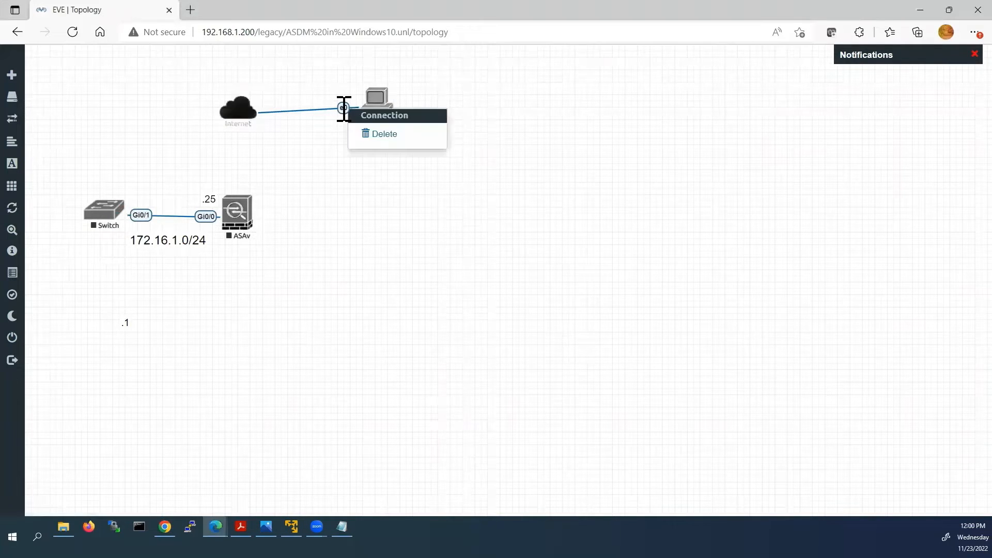
click(372, 139)
drag(380, 114, 104, 228)
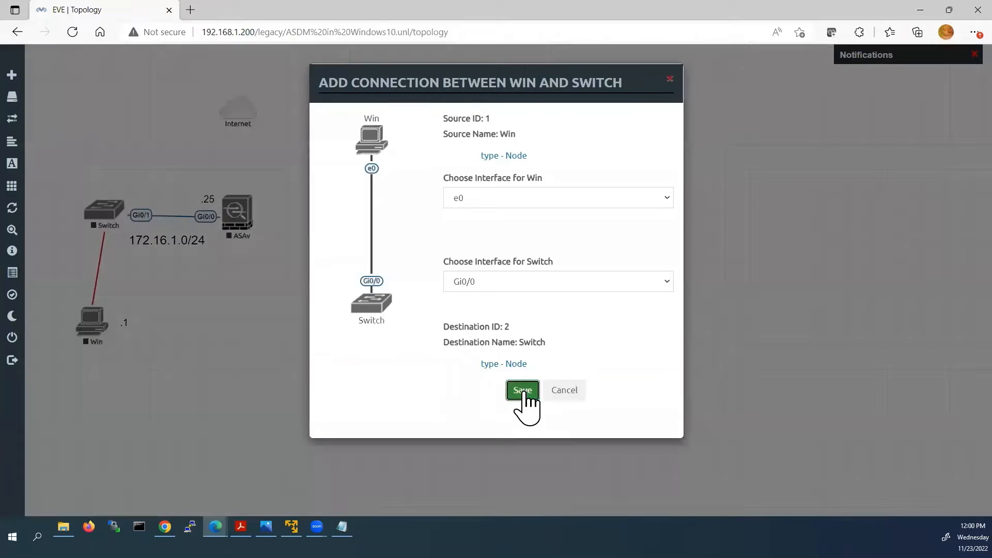
click(524, 395)
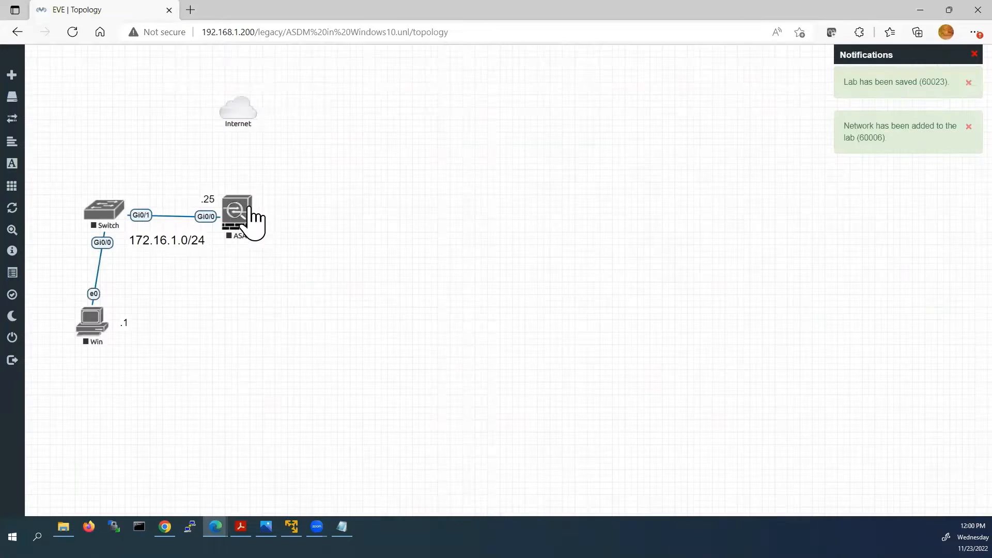
drag(250, 208, 245, 120)
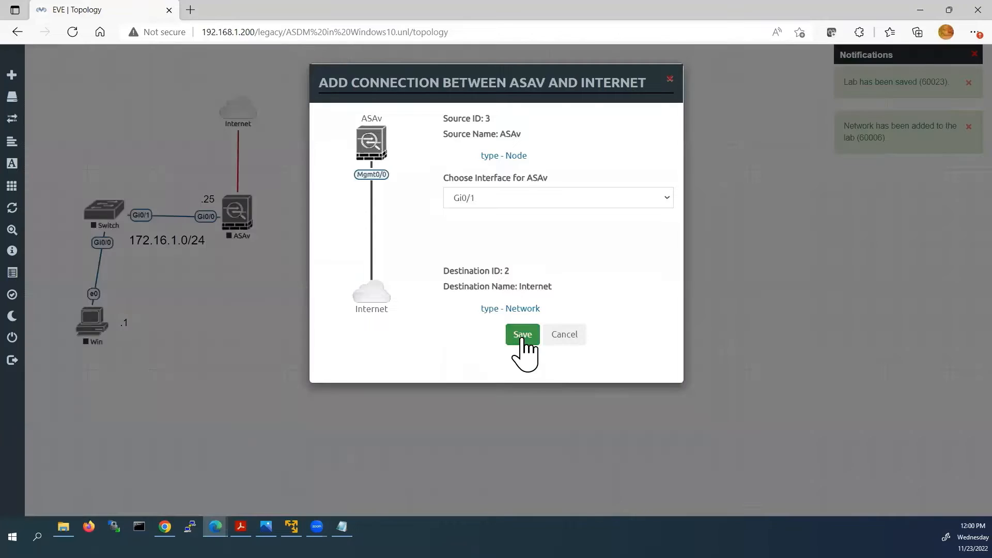
click(523, 343)
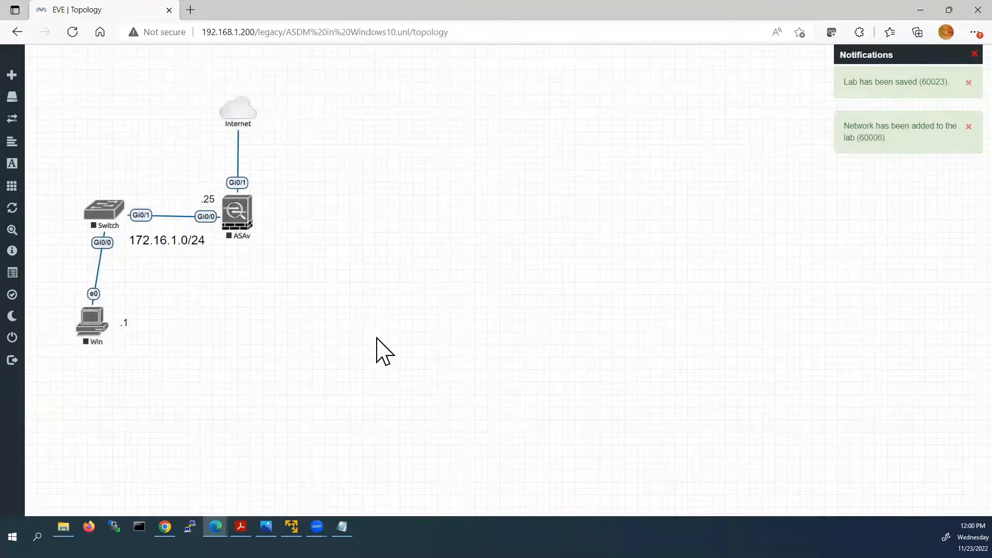
drag(86, 323, 98, 324)
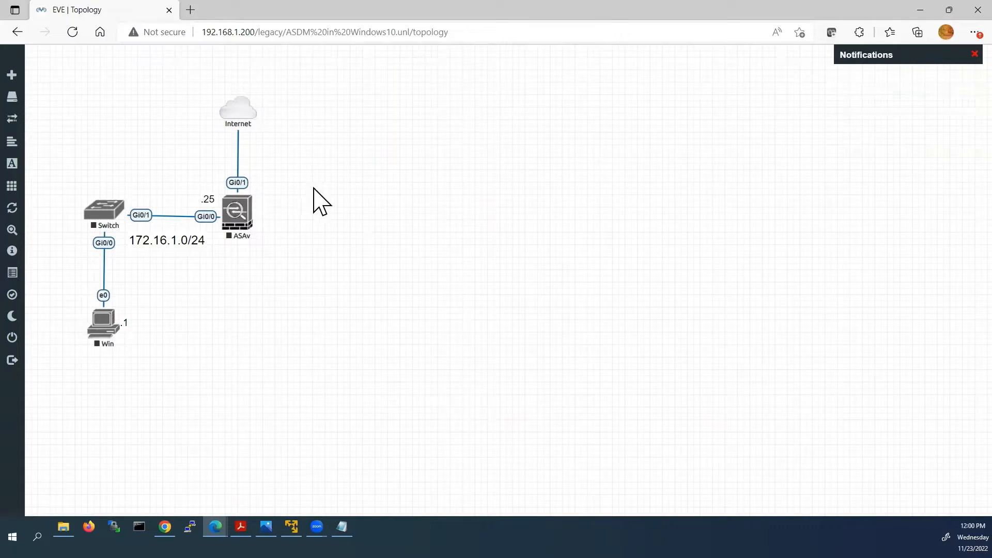
Start the Switch, ASAv and Win nodes together and open Win's remote desktop session.
drag(305, 230, 78, 393)
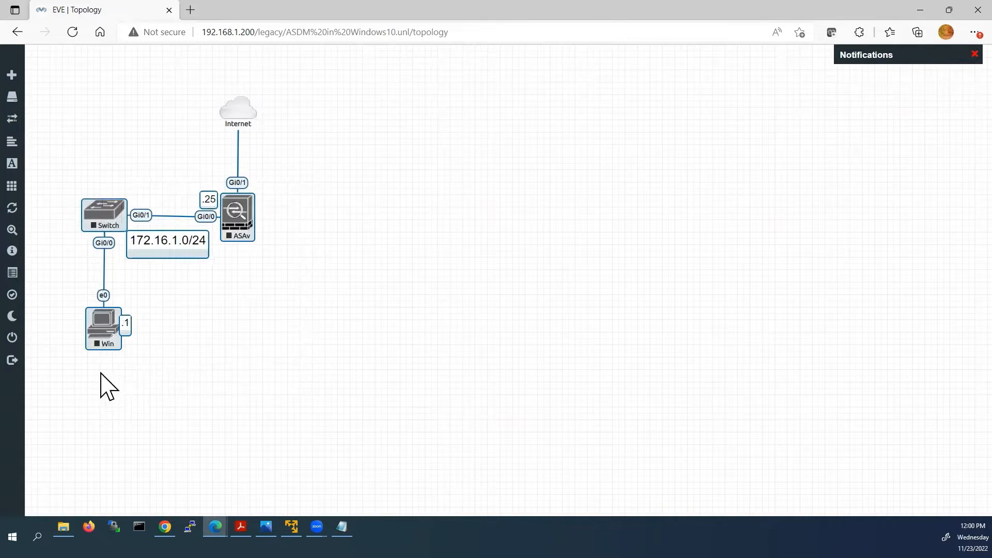
right_click(247, 215)
click(293, 236)
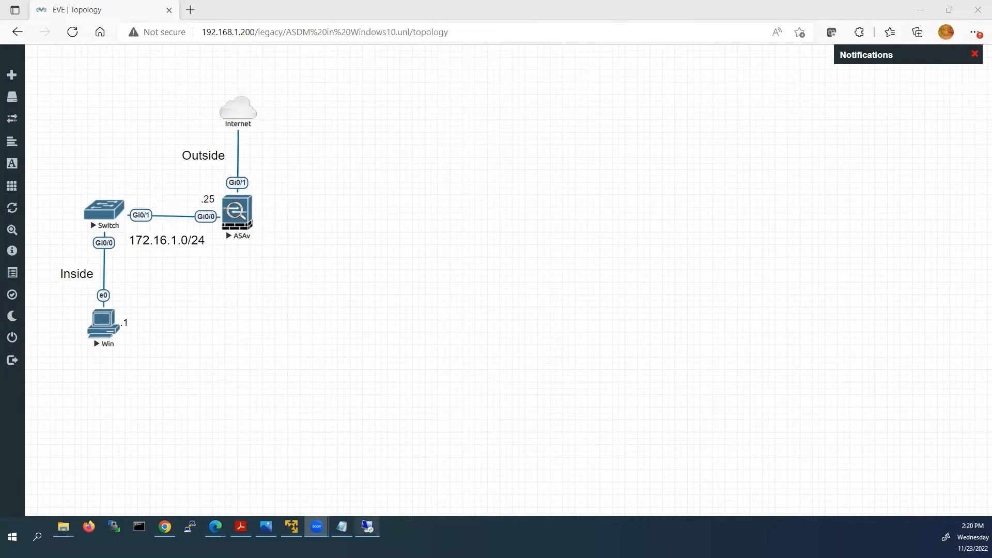
click(367, 527)
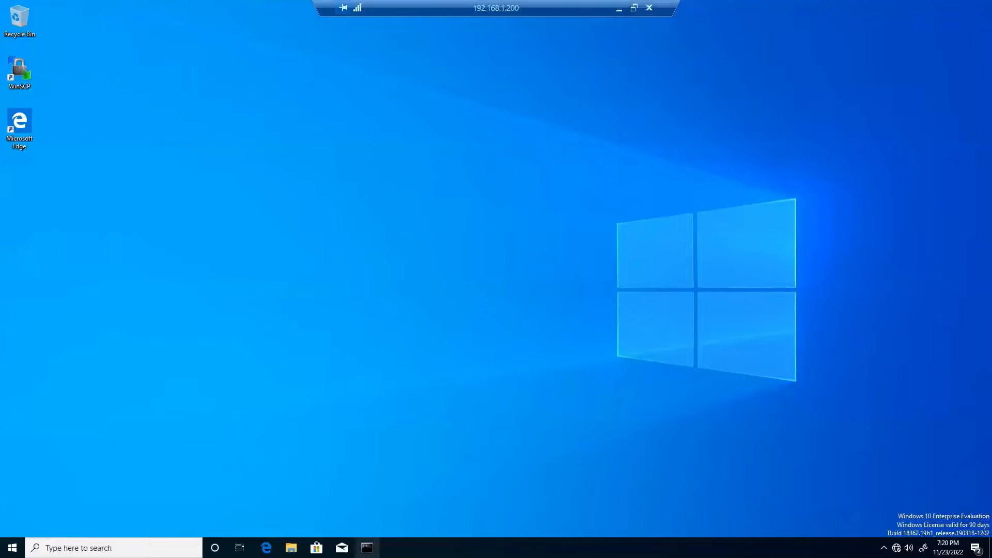
Open Network Connections with ncpa.cpl and bring up the Ethernet adapter's properties.
click(367, 547)
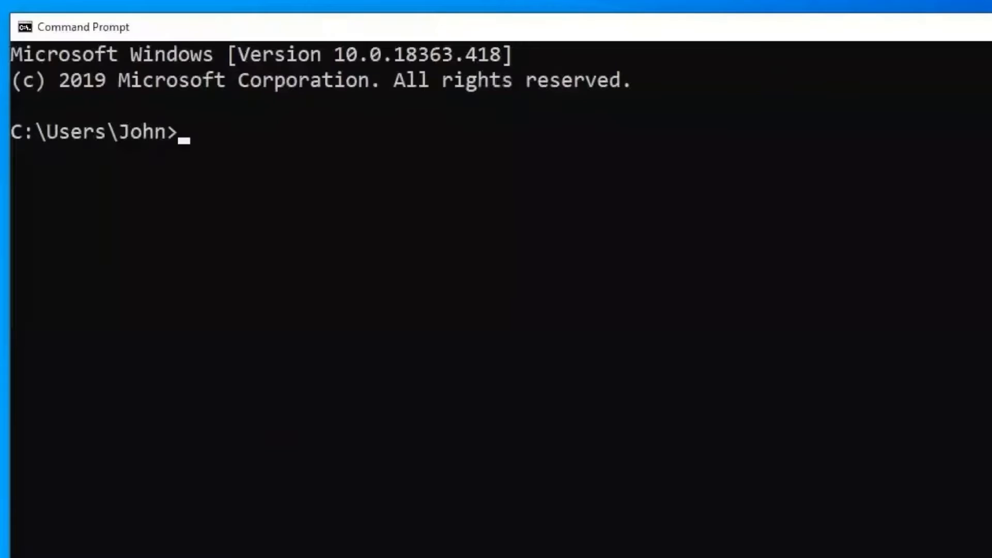
text(ncpa.cpl)
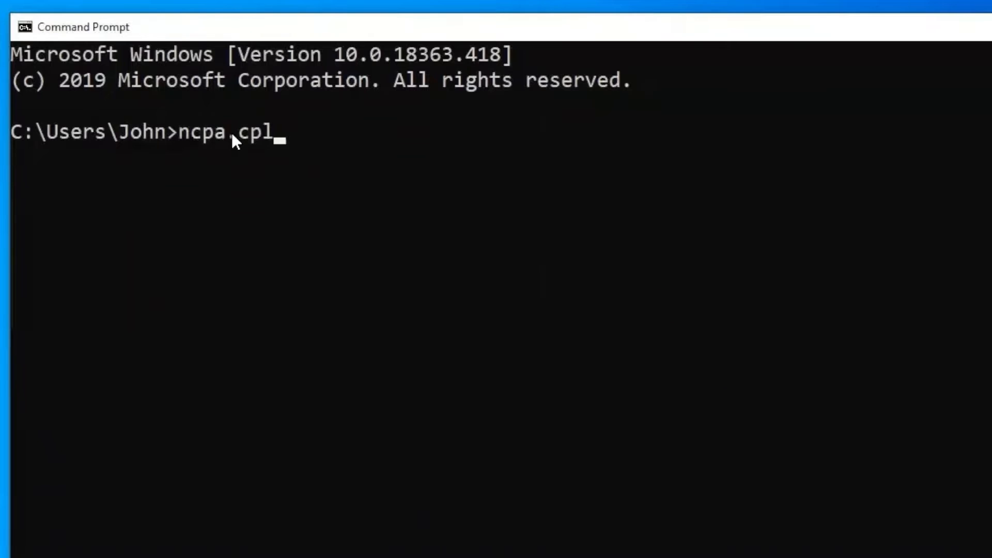
key(Return)
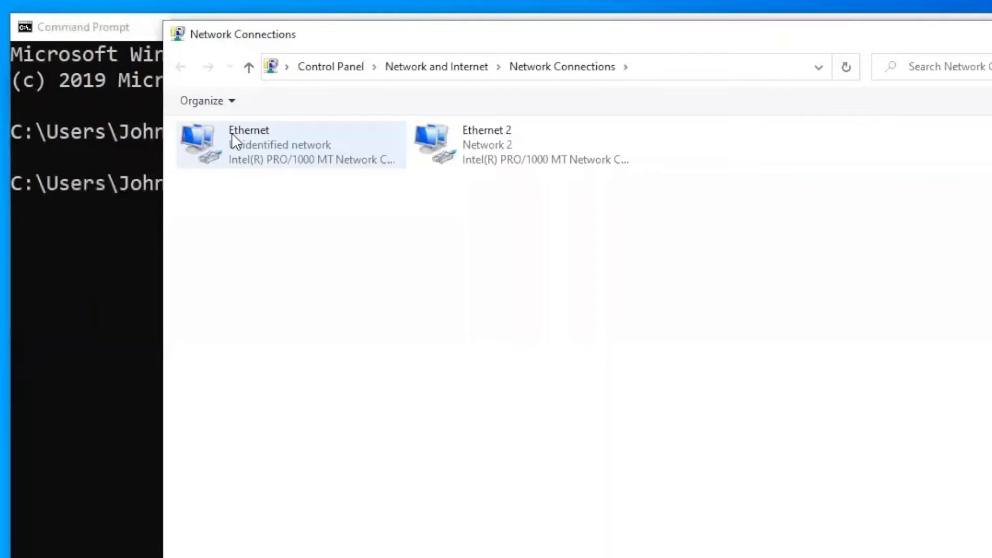
click(256, 140)
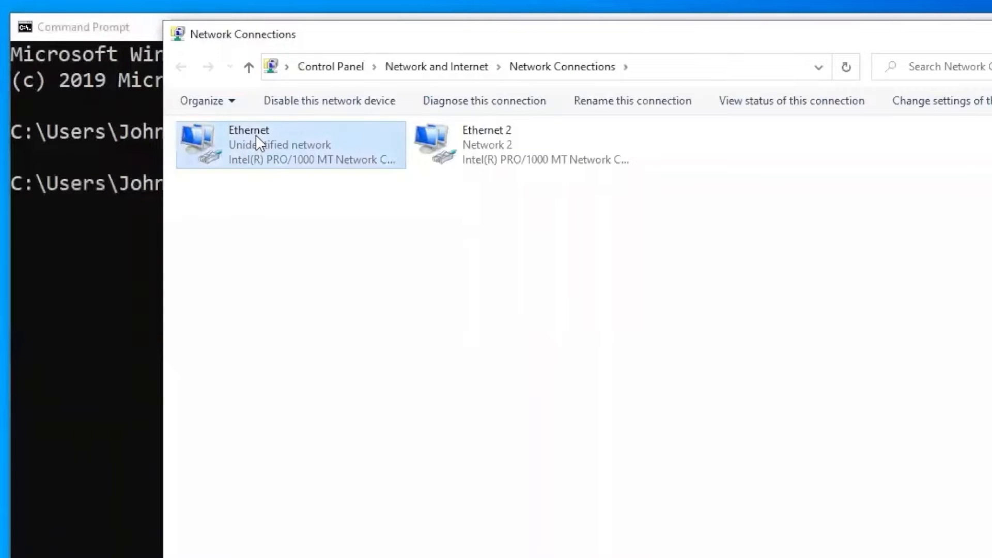
right_click(262, 142)
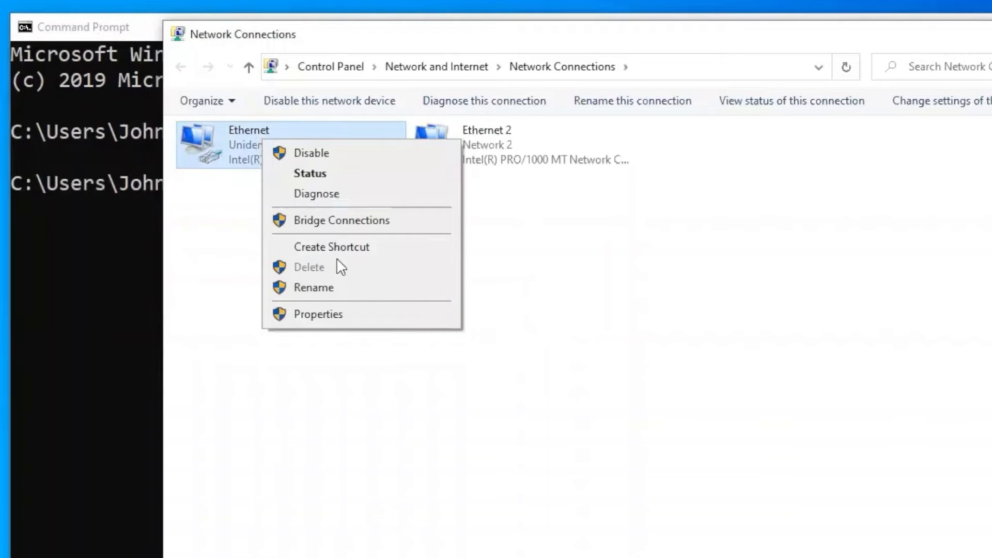
click(335, 319)
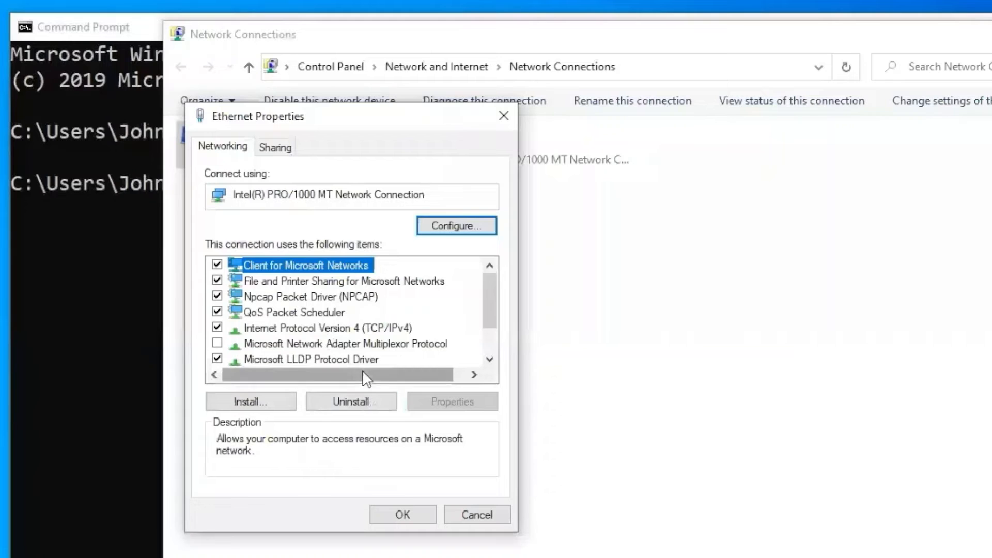
Open Internet Protocol Version 4 properties and choose 'Use the following IP address'.
click(306, 331)
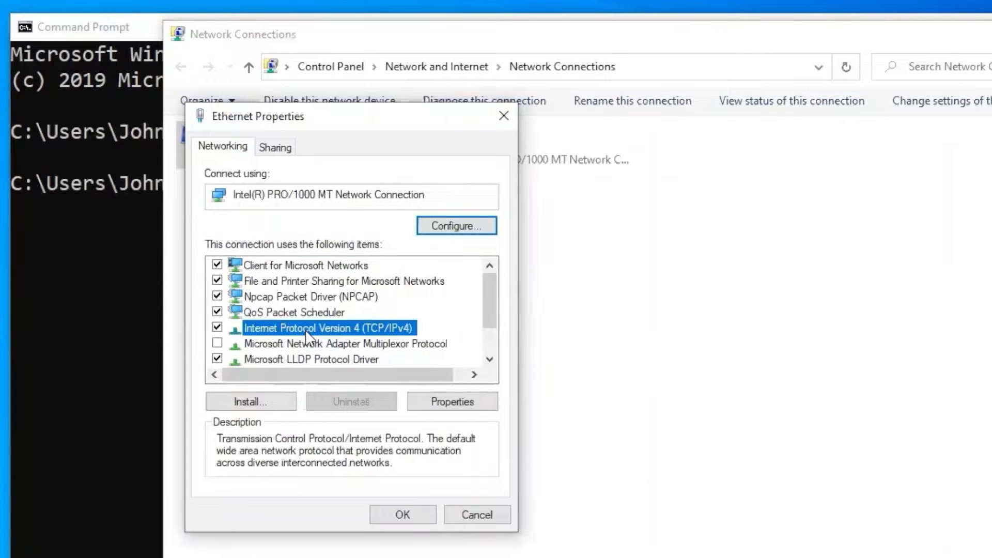
click(461, 406)
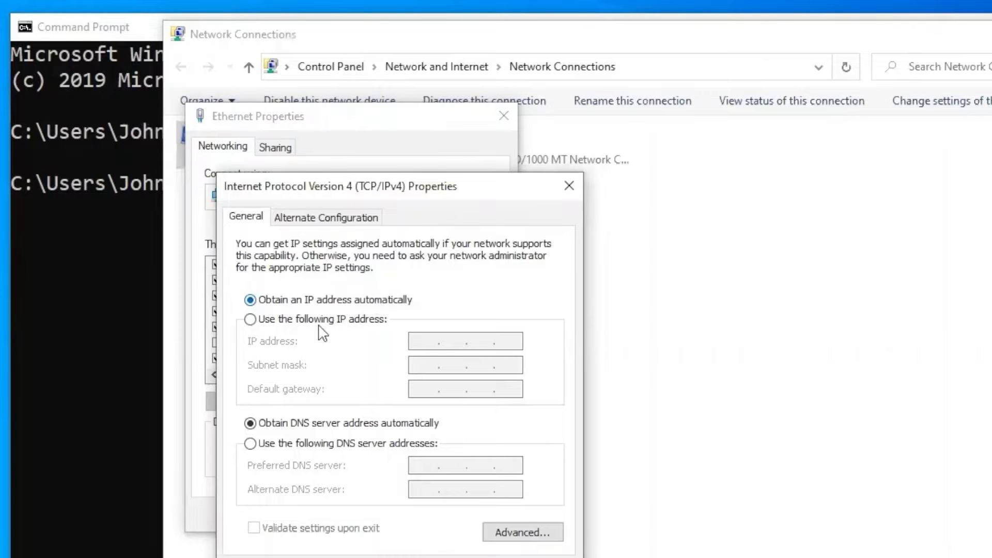
click(252, 320)
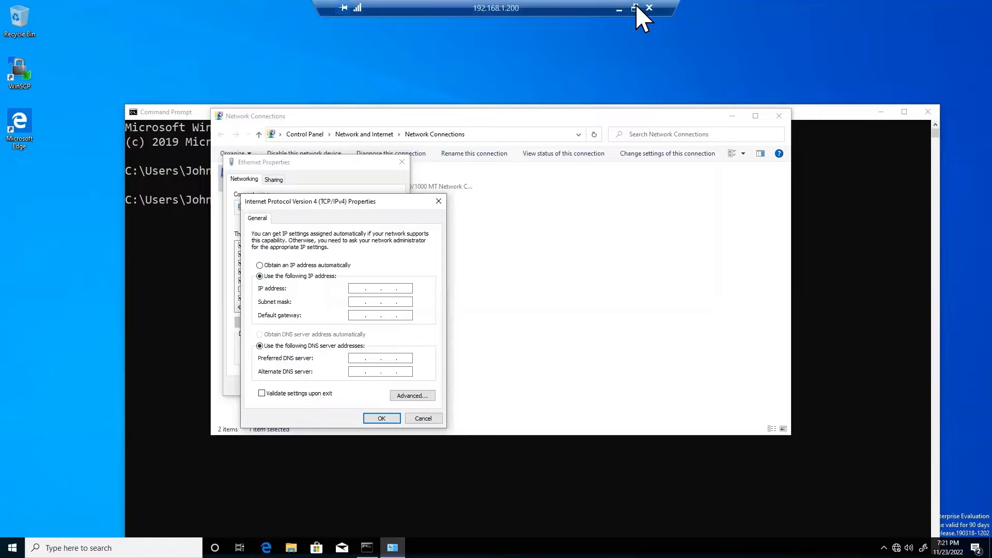
click(639, 17)
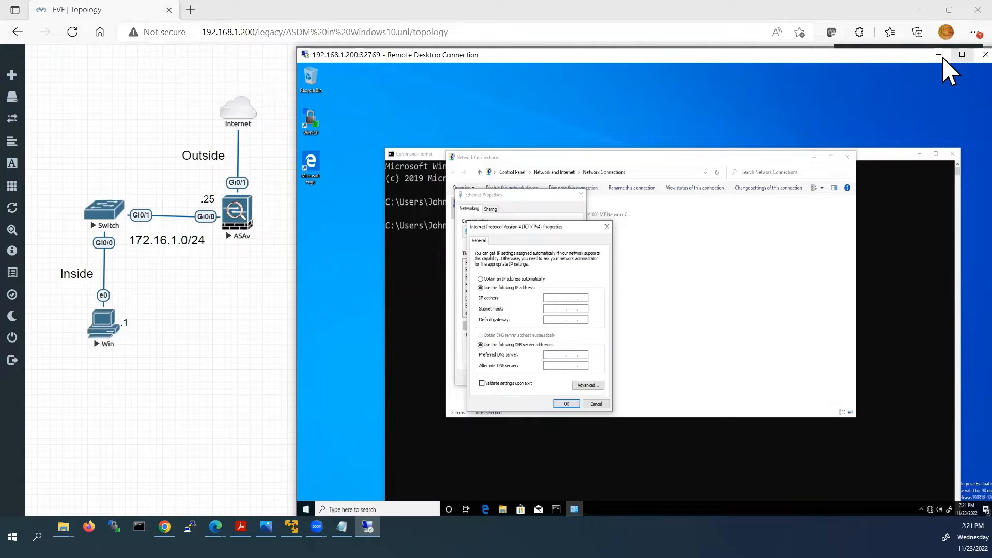
click(962, 54)
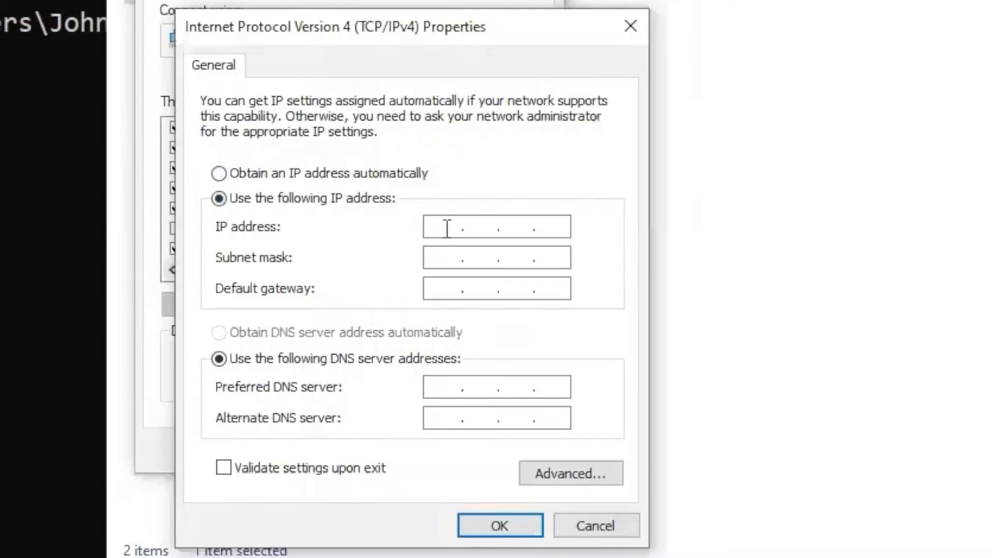
Enter IP 172.16.1.1, mask 255.255.255.0, gateway 172.16.1.25 and DNS server 8.8.8.8.
click(445, 227)
text(172.16.1.1)
click(442, 264)
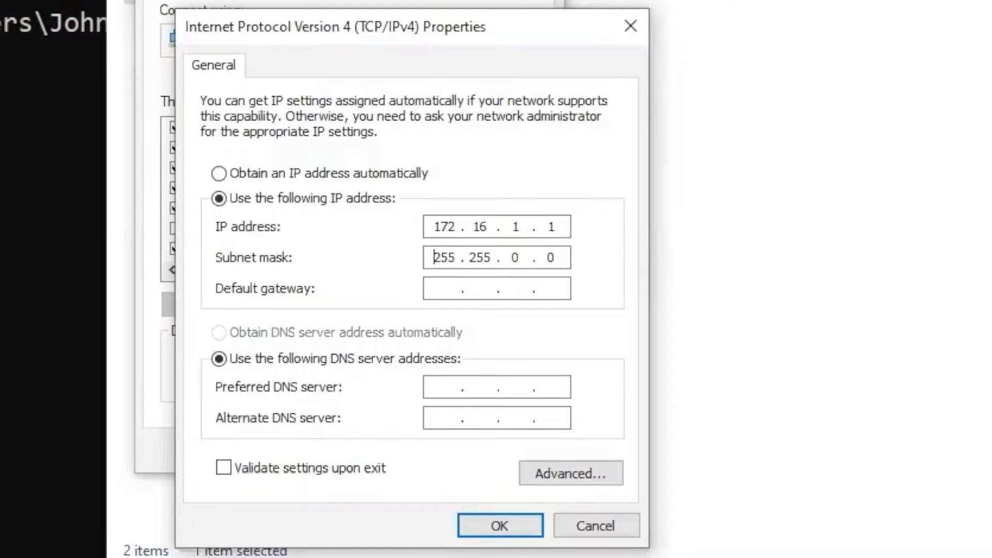
key(Right)
key(Right)
key(Right)
key(Right)
key(Right)
key(Right)
key(Right)
key(Right)
key(BackSpace)
text(255)
click(479, 288)
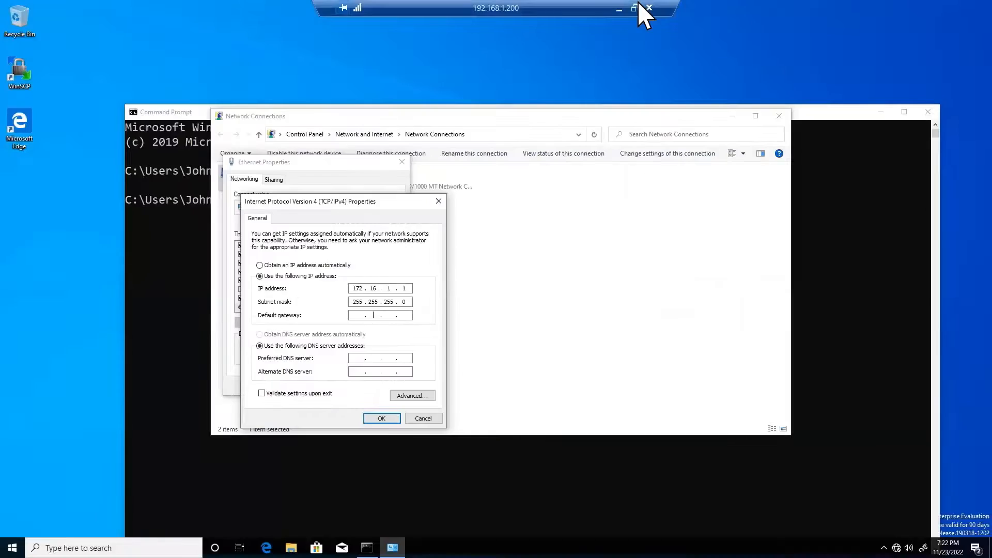
click(642, 13)
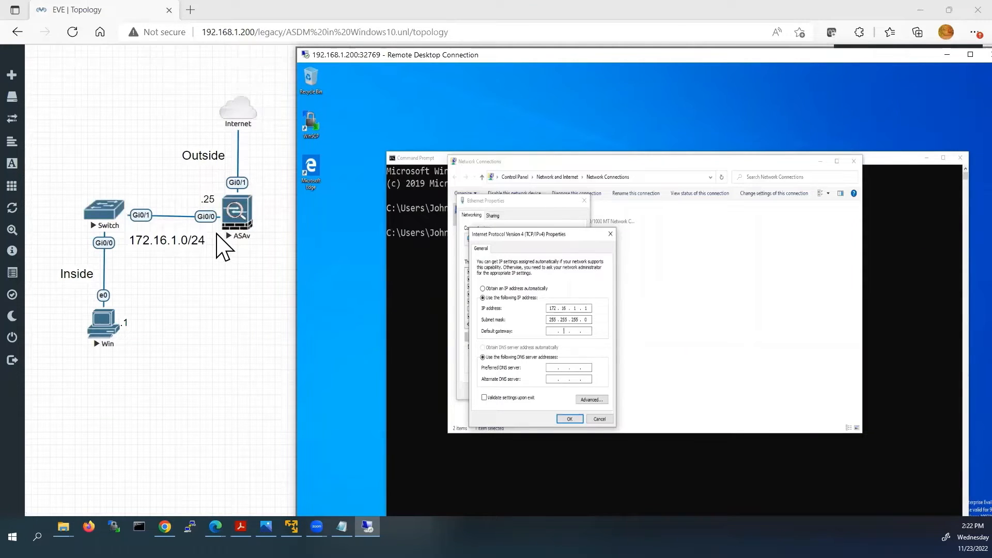
click(970, 55)
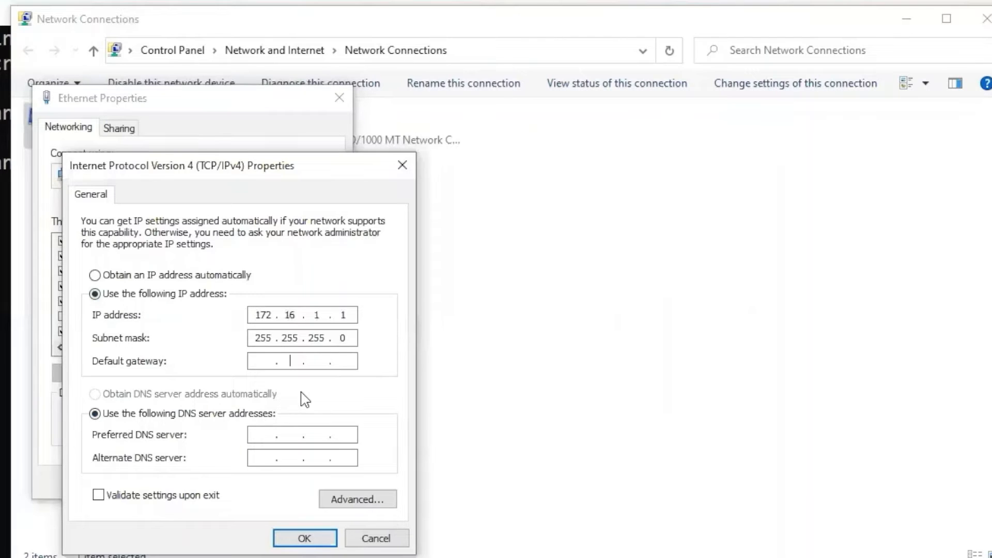
key(BackSpace)
text(172161.2)
text(58.8.8.8)
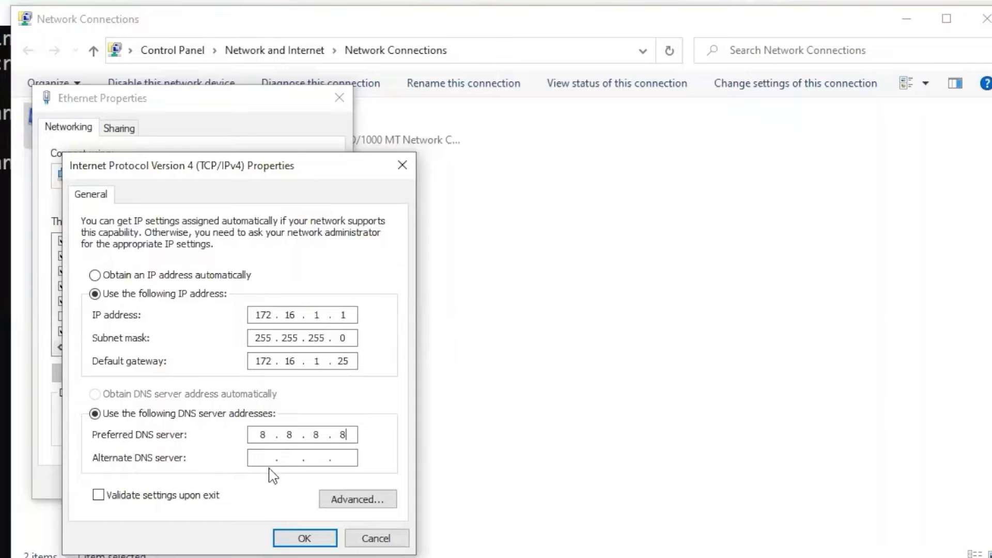
Apply the IPv4 settings, close the network windows, and enter ipconfig in Command Prompt.
click(304, 537)
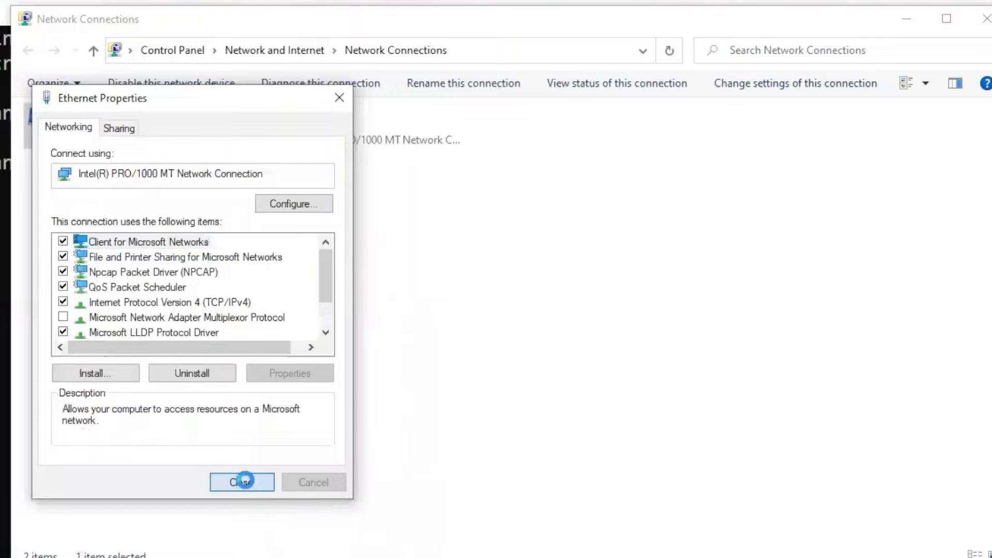
click(242, 483)
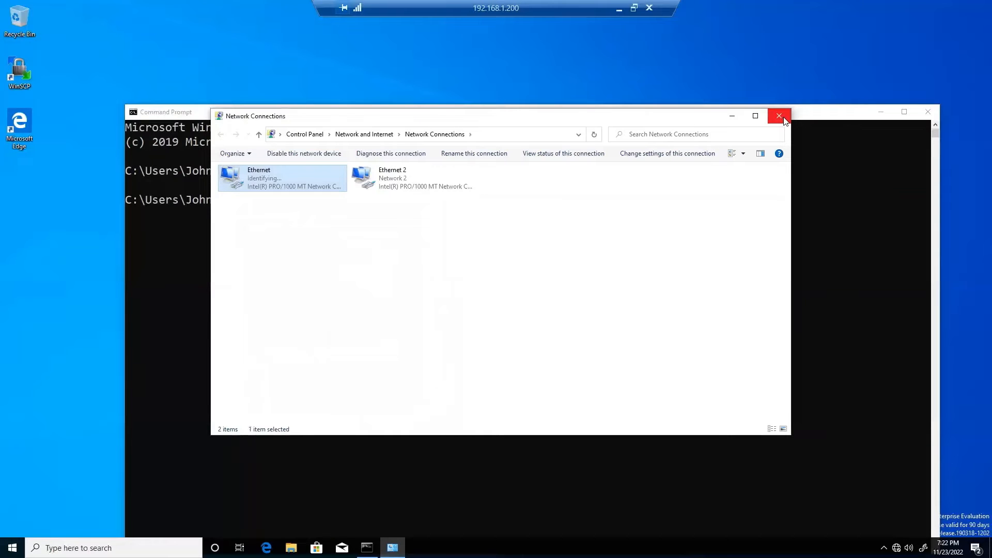
click(779, 116)
click(295, 201)
text(ipconfig)
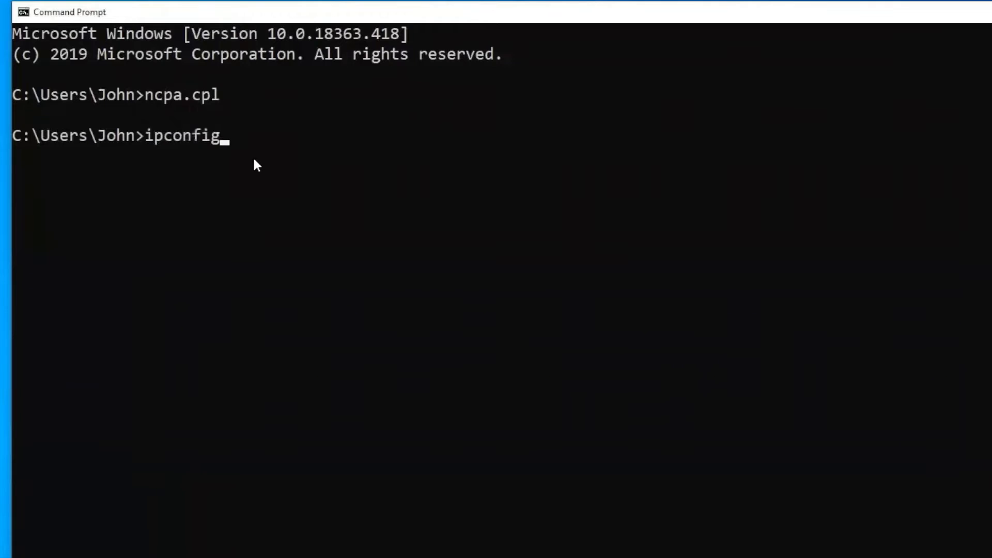
Run ipconfig to confirm 172.16.1.1, 255.255.255.0 and gateway 172.16.1.25, then return to EVE-NG.
key(Return)
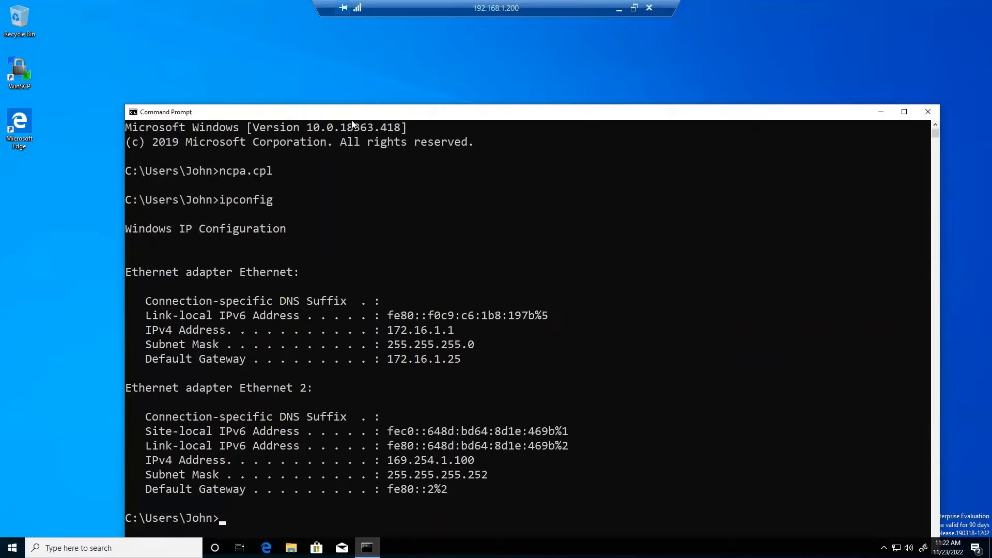
drag(364, 243, 438, 272)
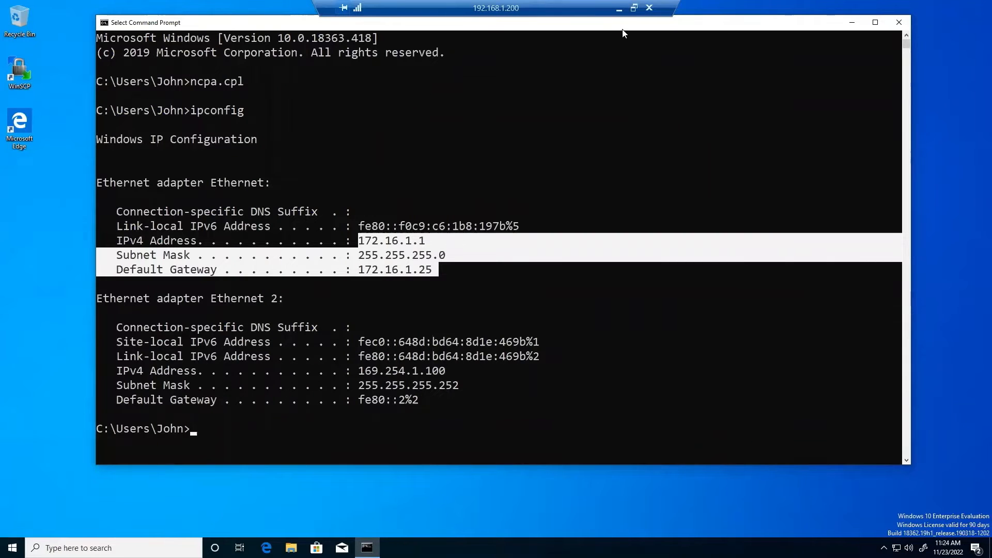
click(619, 9)
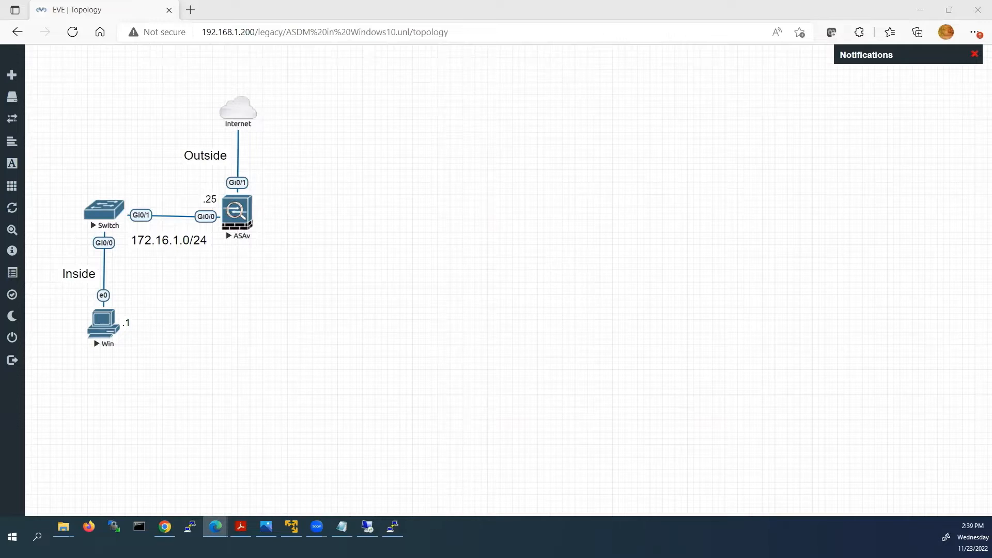
Open the ASAv console, enter privileged and global configuration mode, declining anonymous error reporting.
mouse_move(393, 527)
click(393, 527)
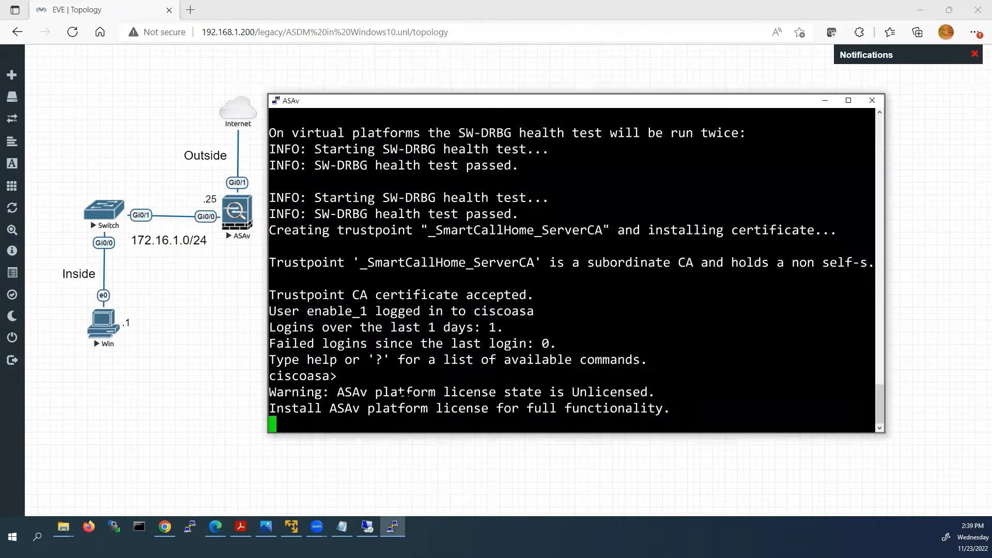
drag(400, 103, 401, 65)
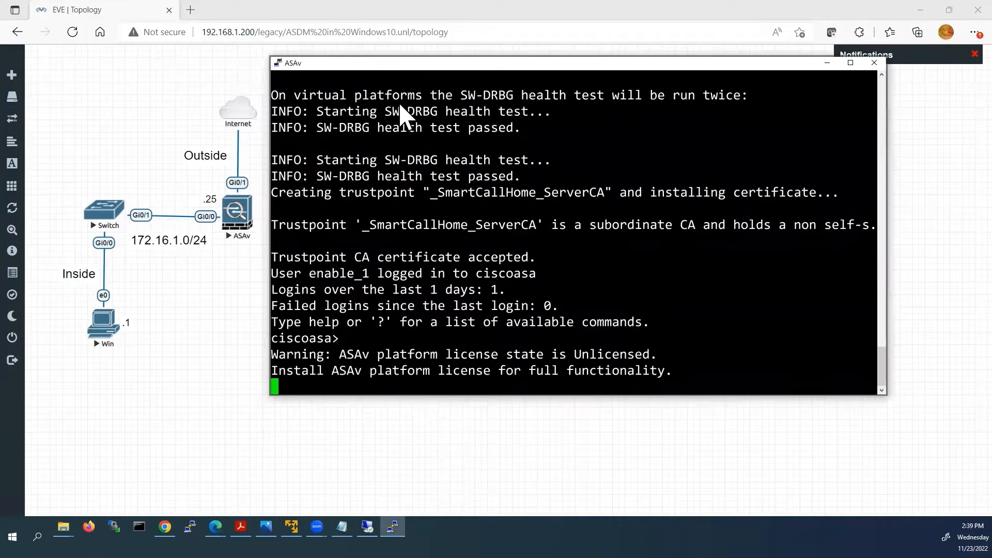
key(Return)
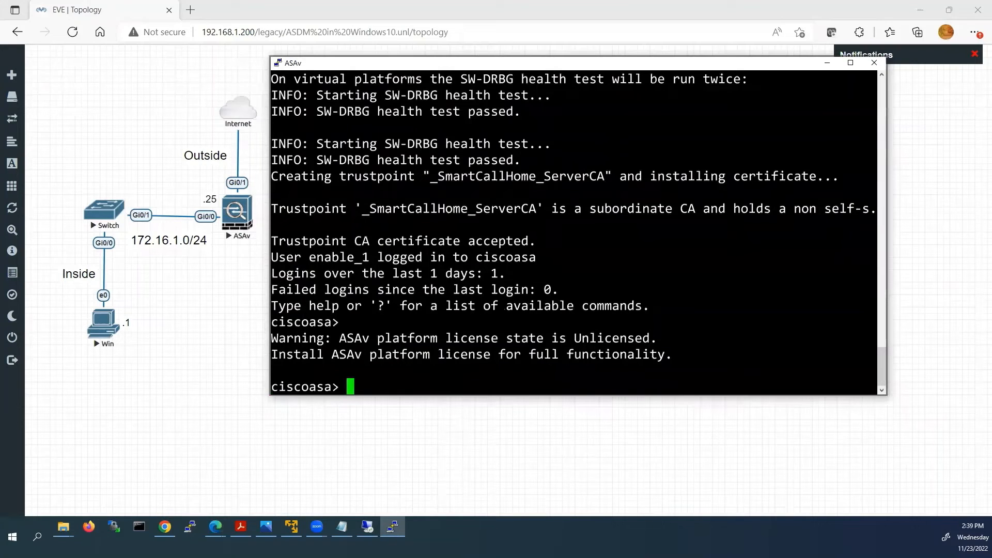
text(ena)
key(Tab)
key(Return)
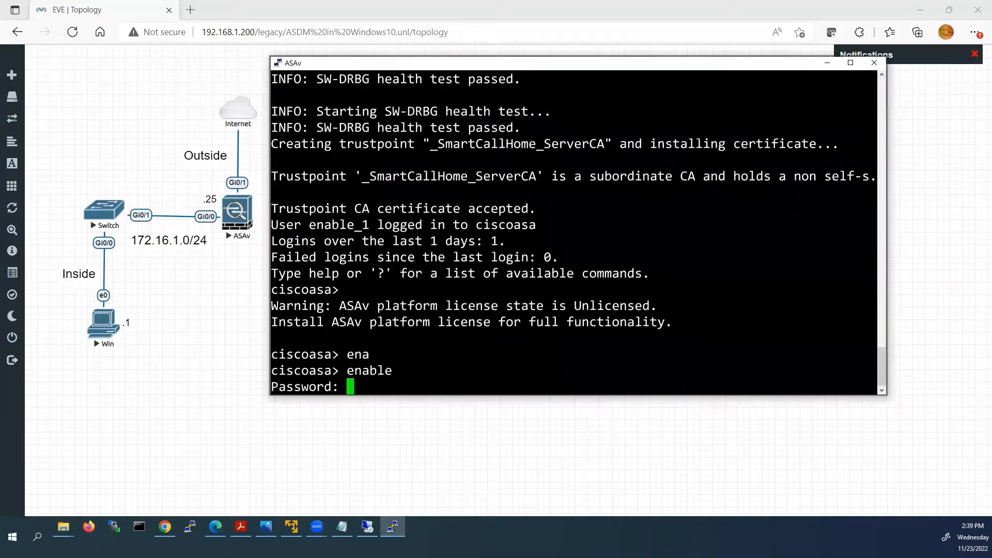
key(Return)
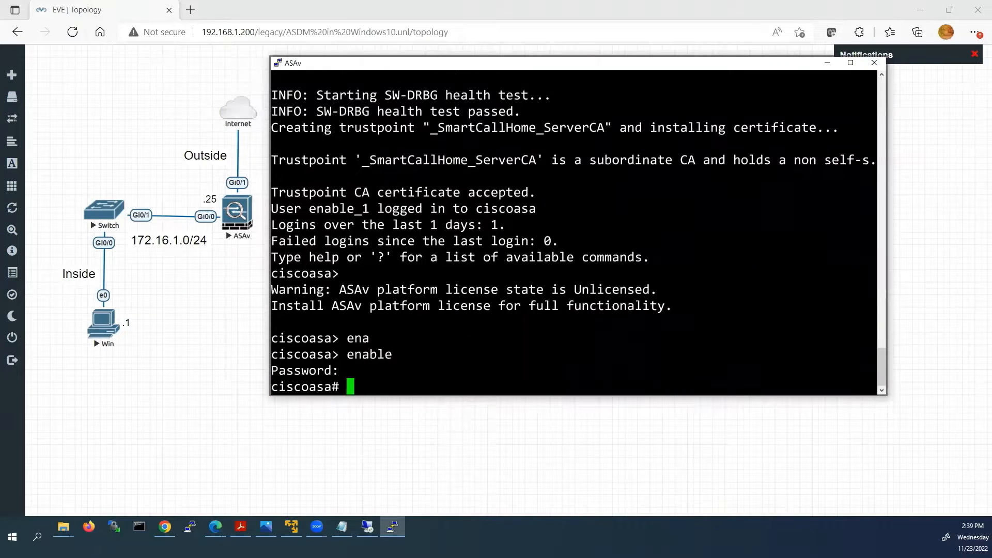
text(conf t)
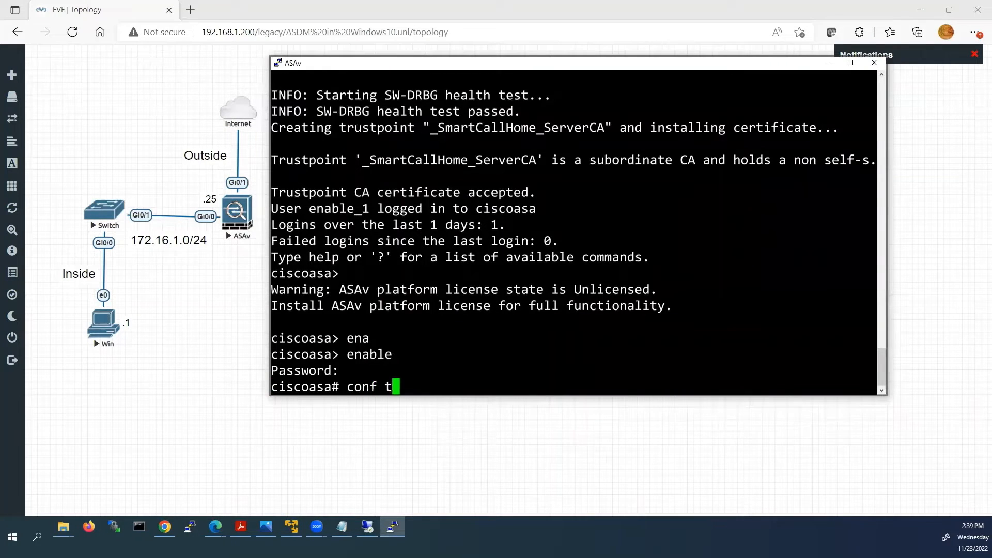
key(Return)
text(No)
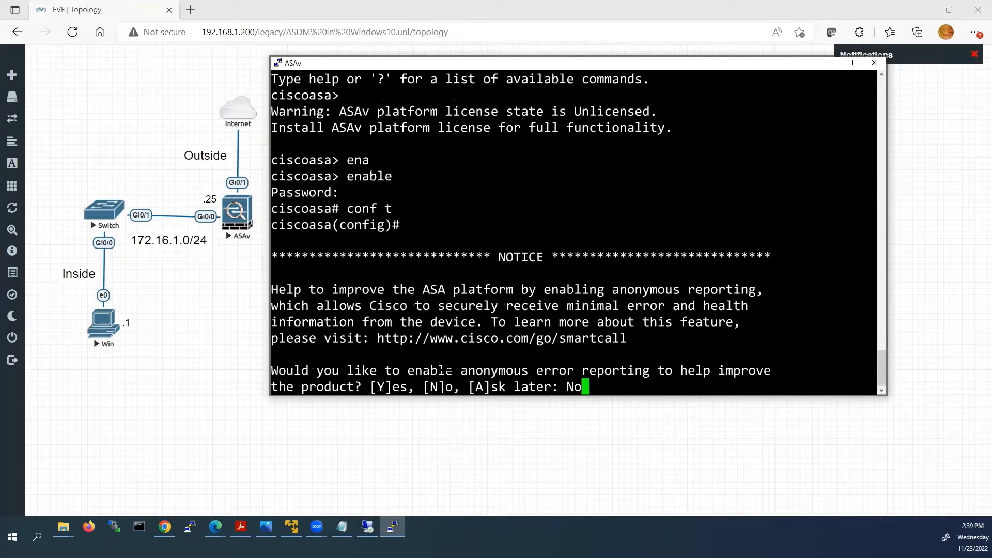
key(Return)
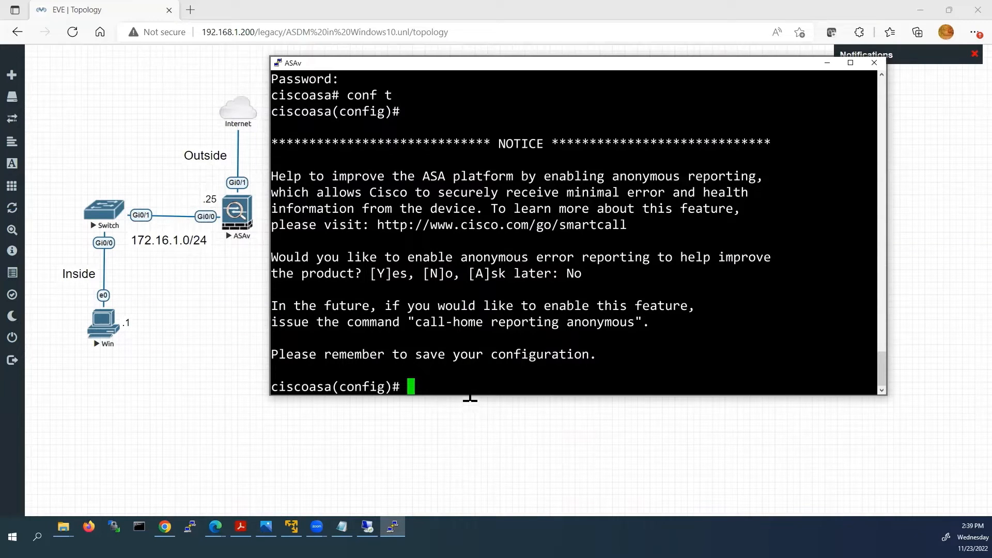
Name Gi0/0 inside with 172.16.1.25 255.255.255.0, bring it up, and save with wr.
text(int g 0/)
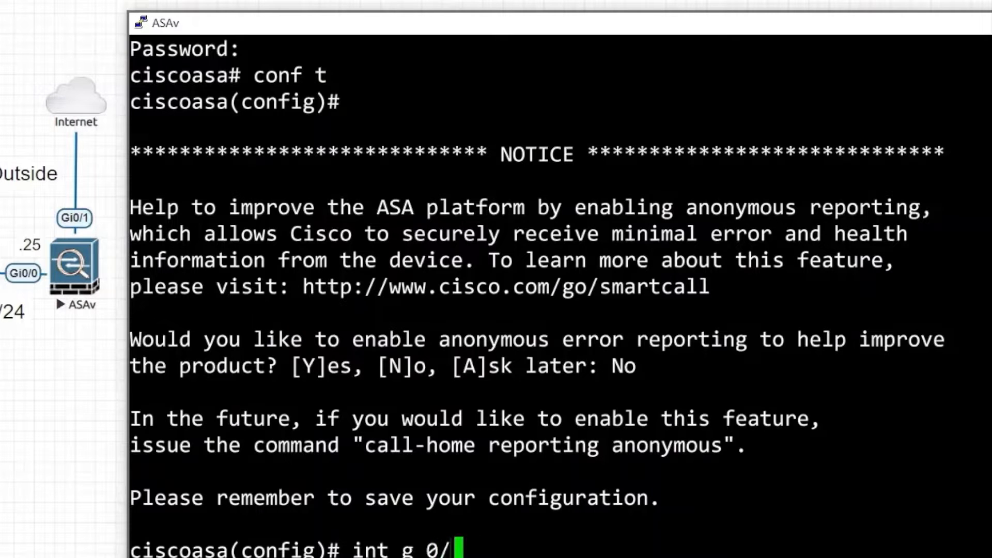
text(0)
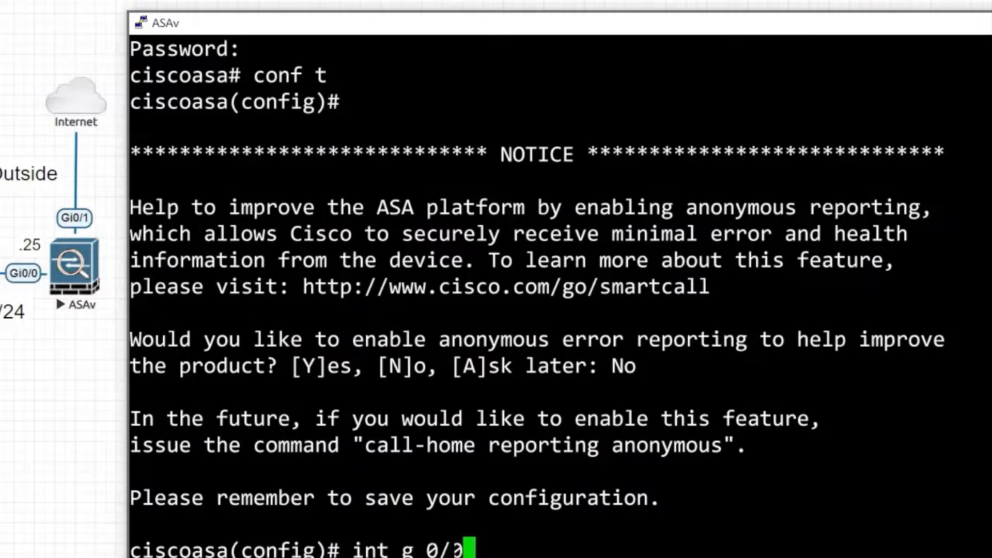
key(Return)
text(n)
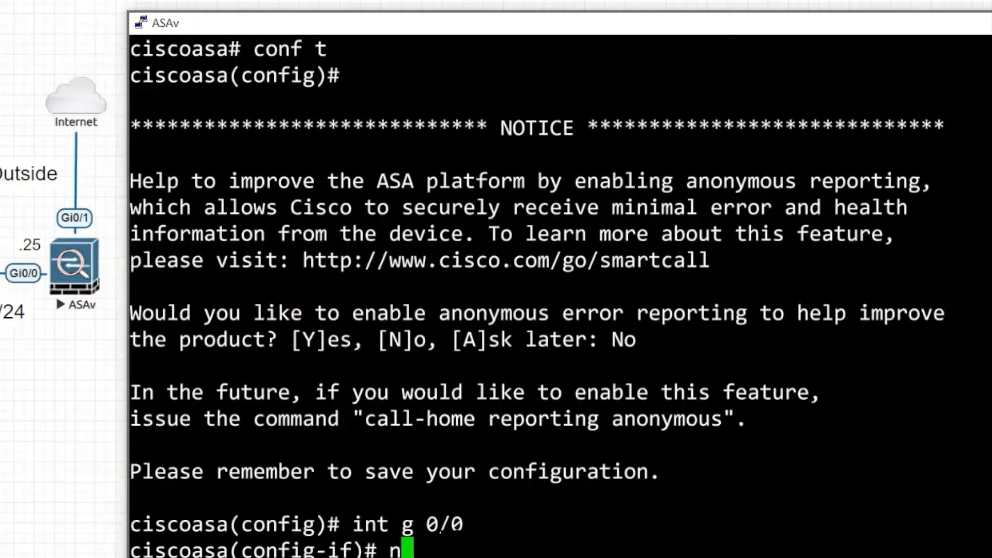
text(ameif )
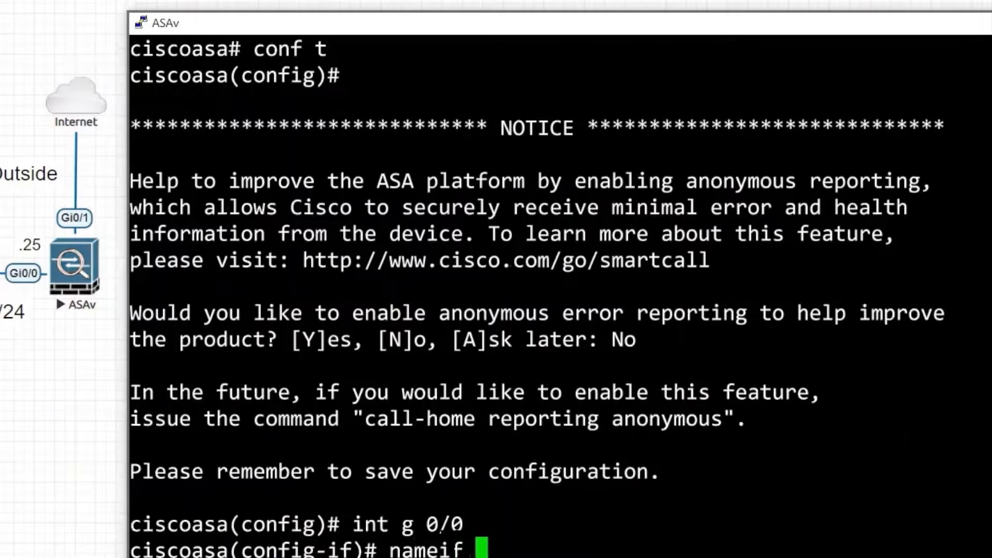
text(inside)
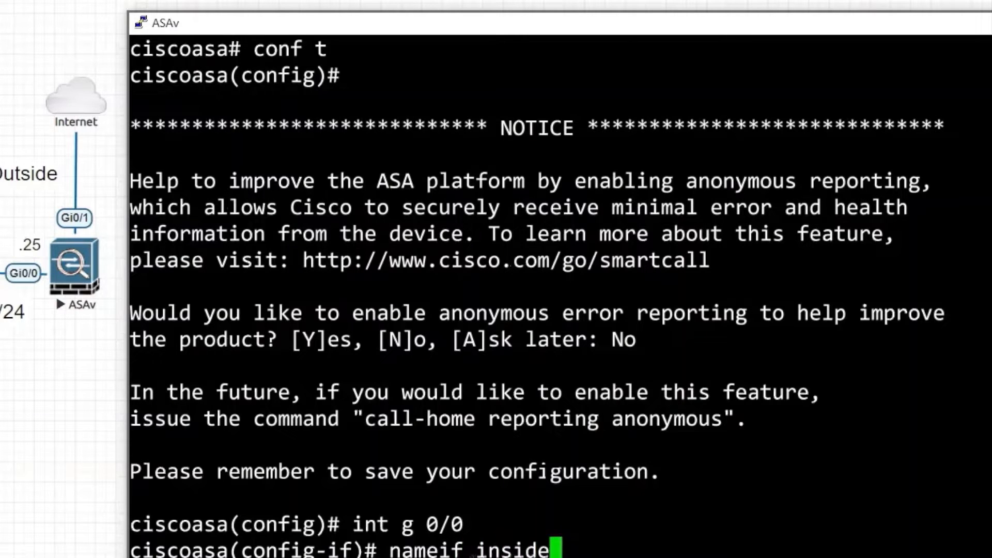
key(Return)
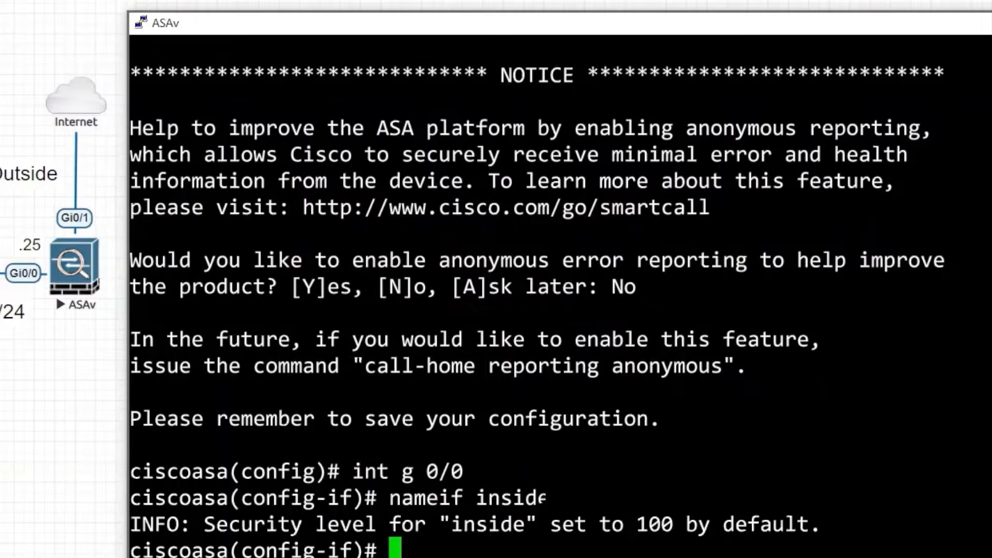
text(ip add)
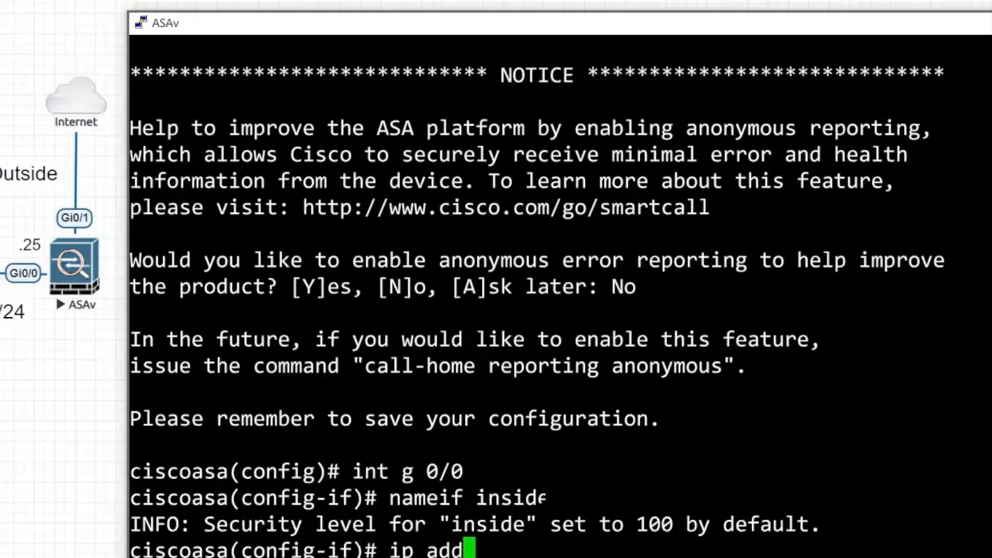
key(Tab)
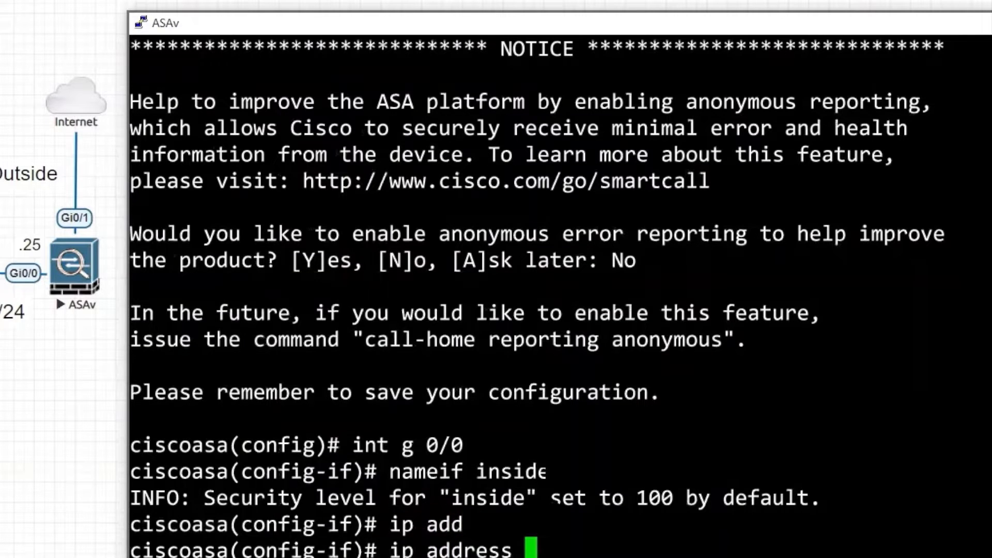
text(172.16)
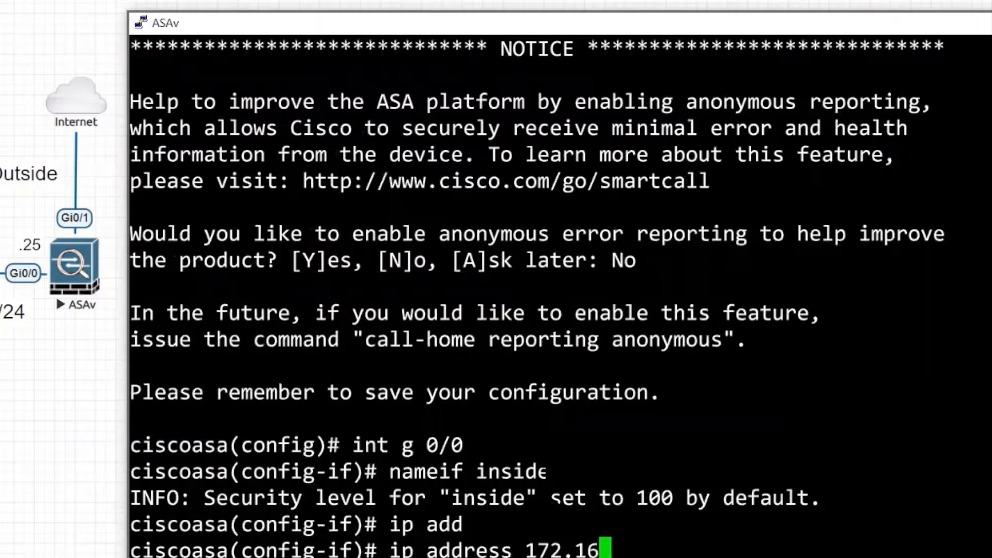
text(.1.)
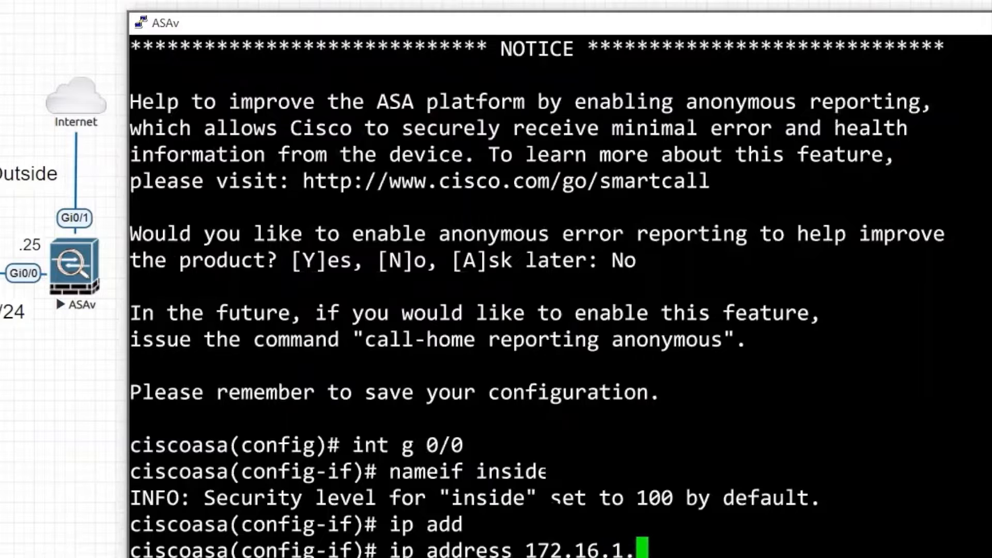
text(25 2)
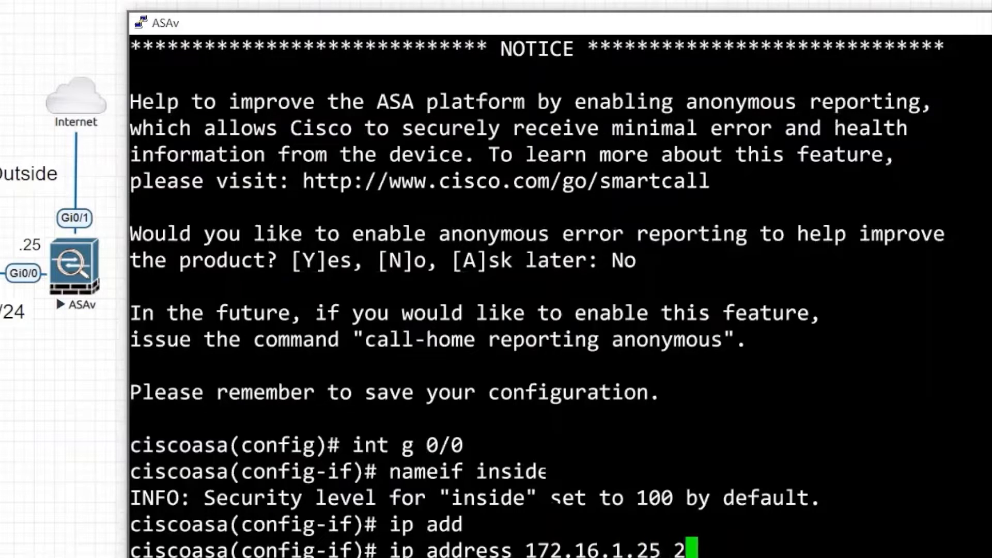
text(55.255.255.0)
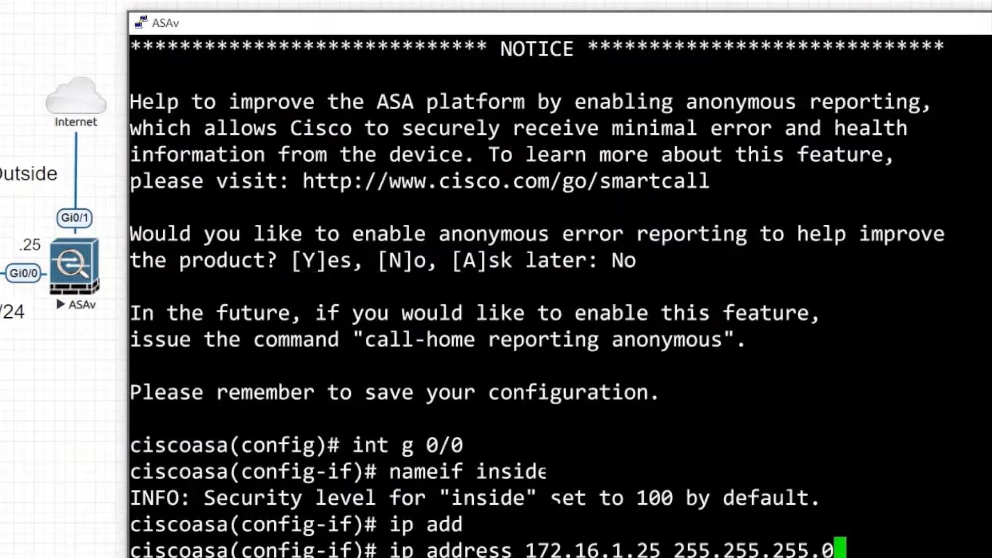
key(Return)
text(no sh)
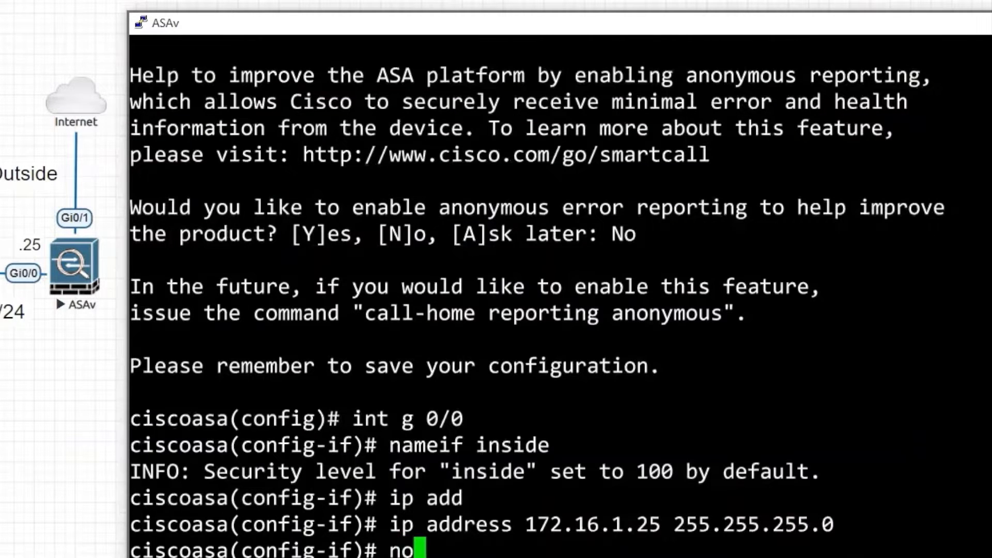
key(Return)
text(wr)
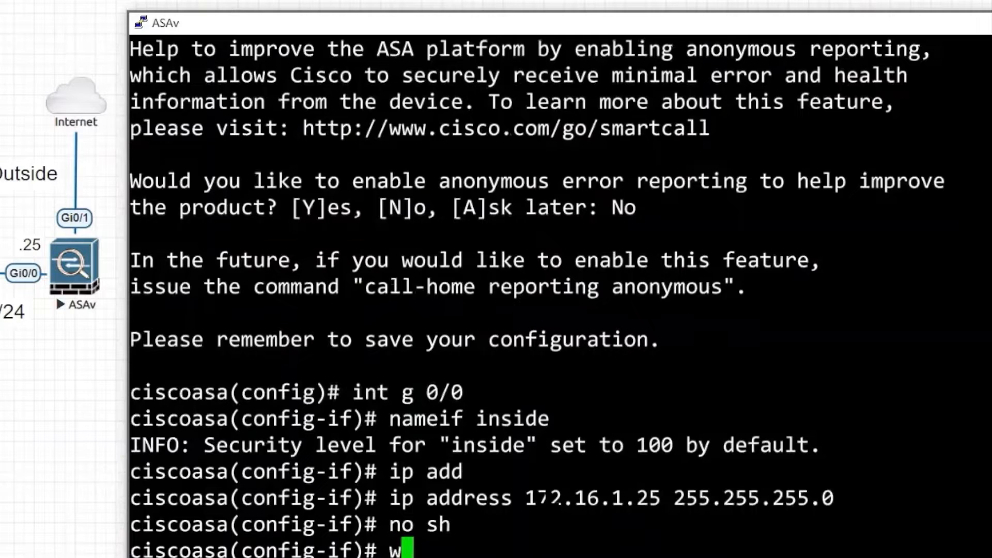
key(Return)
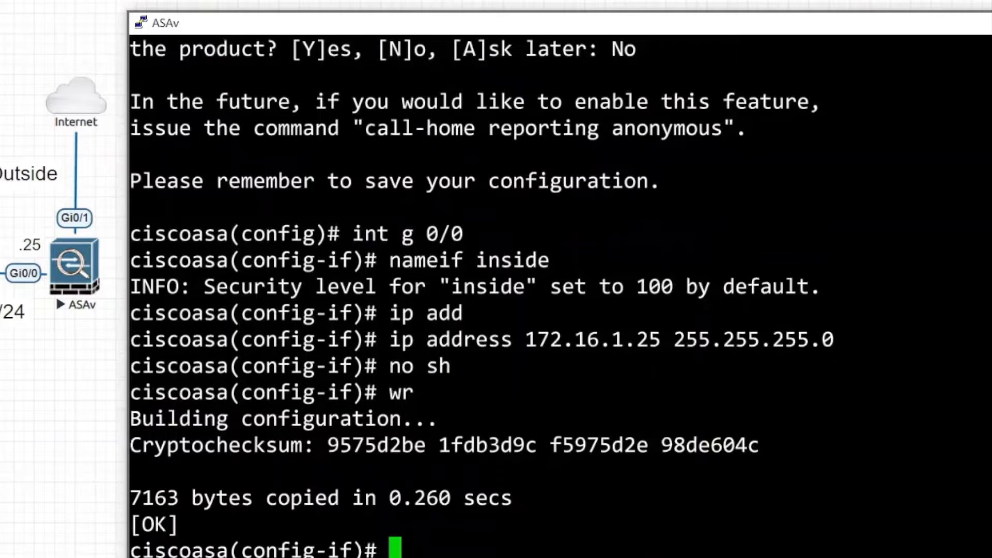
Ping the Windows host 172.16.1.1 from the ASAv after removing a stray trailing dot.
text(ping )
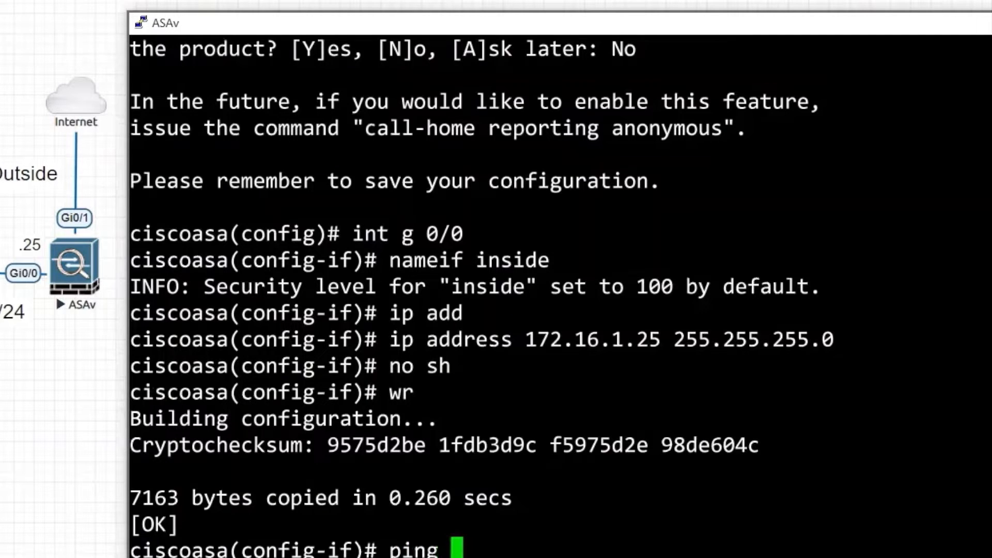
text(172.16)
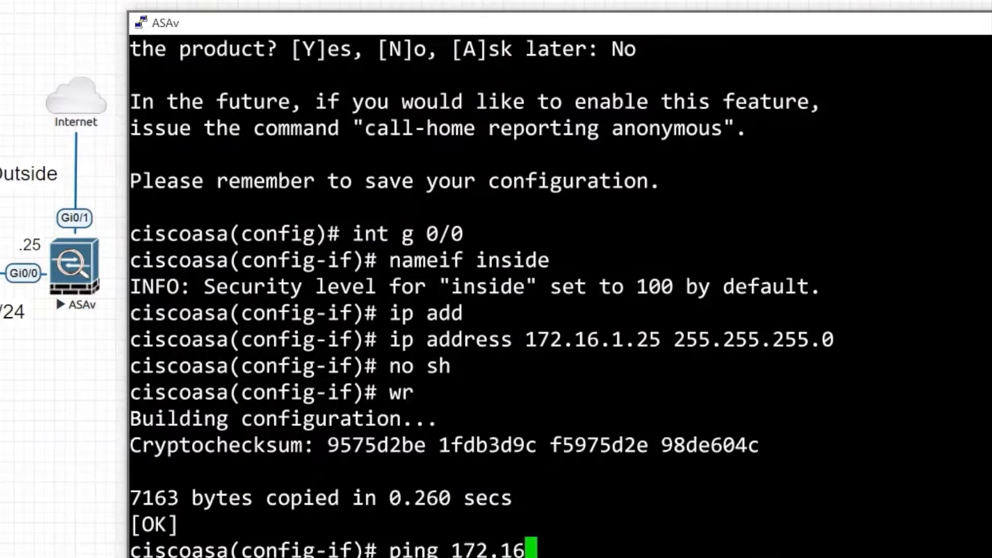
text(.1.1.)
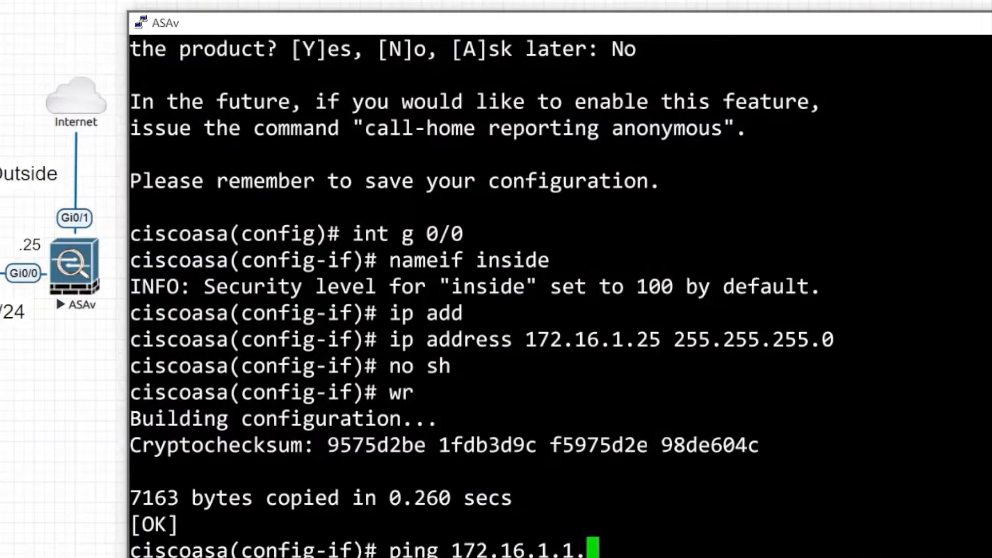
key(Left)
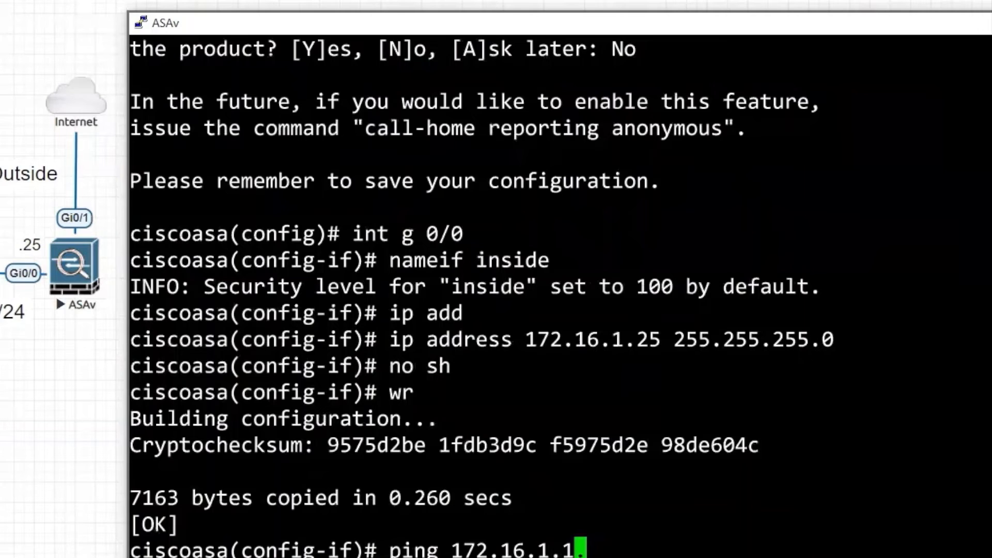
key(Delete)
key(Return)
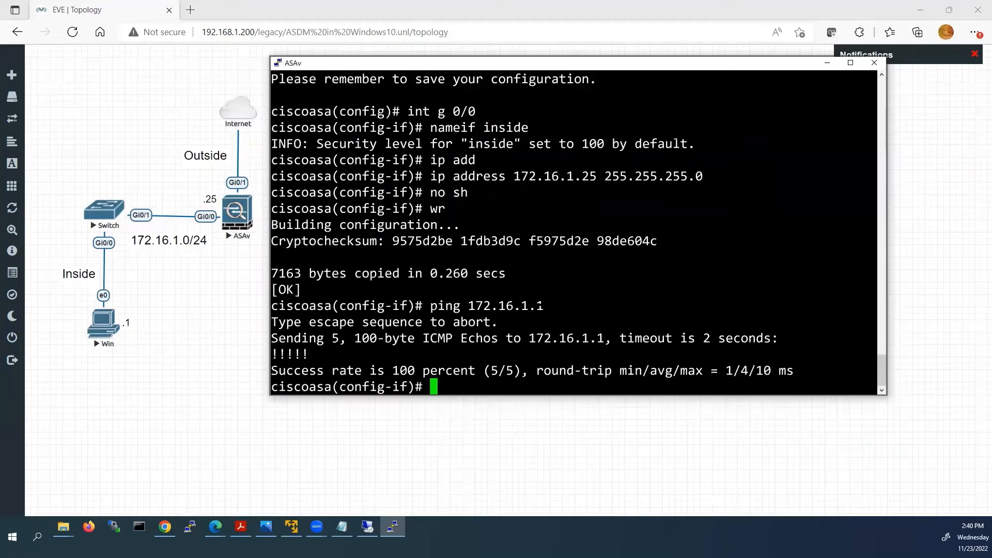
From the Windows Command Prompt, run ping 172.16.1.25 to the ASAv's inside interface.
mouse_move(367, 527)
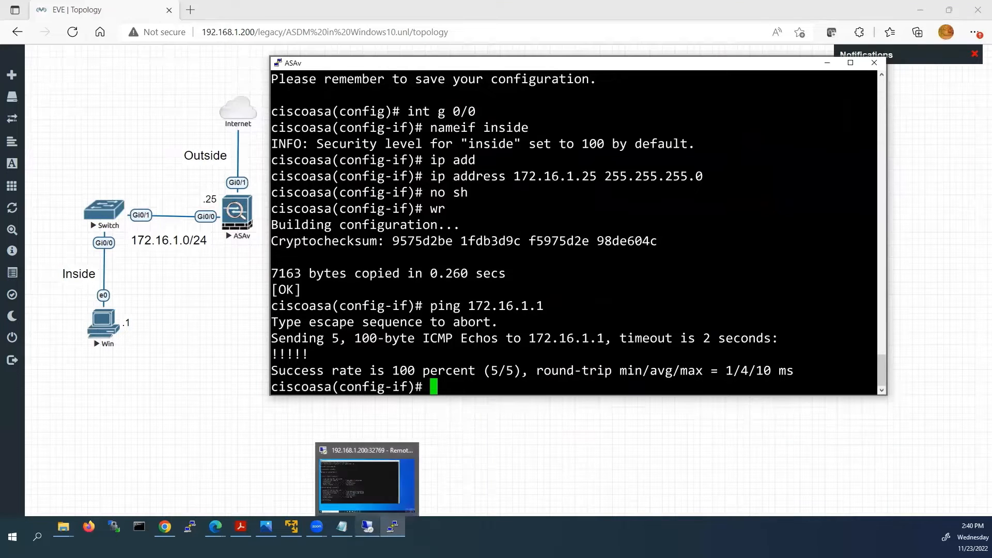
click(352, 481)
click(345, 430)
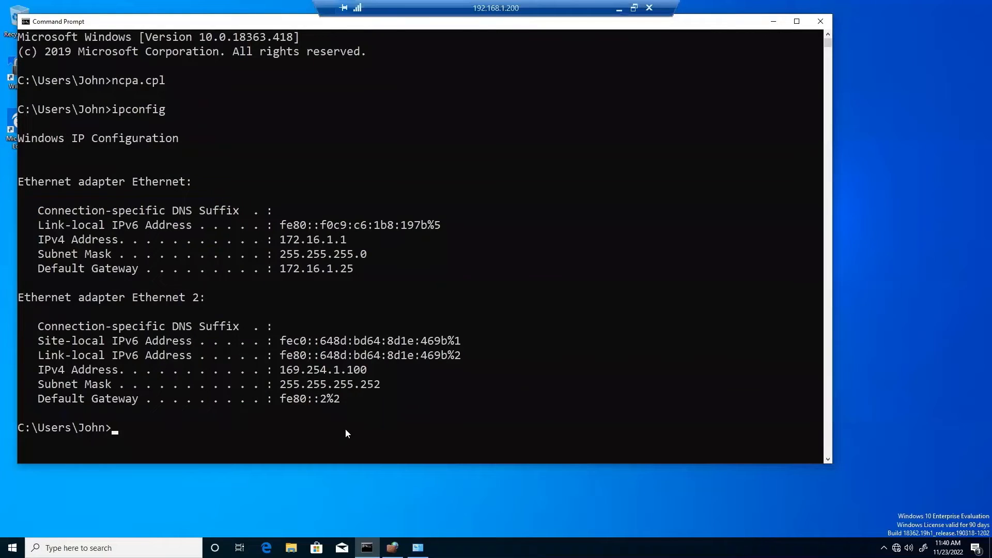
text(pin)
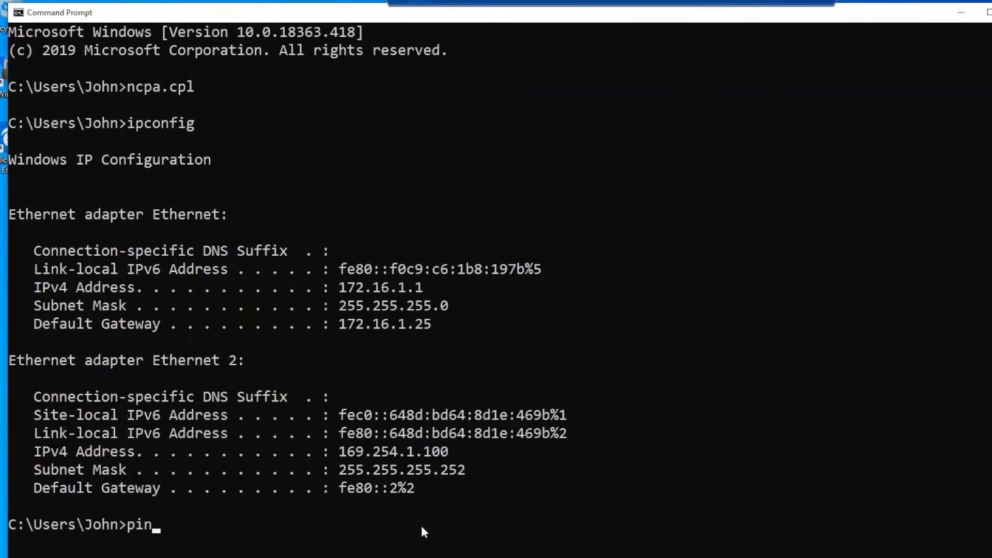
text(g 172.16.1.25)
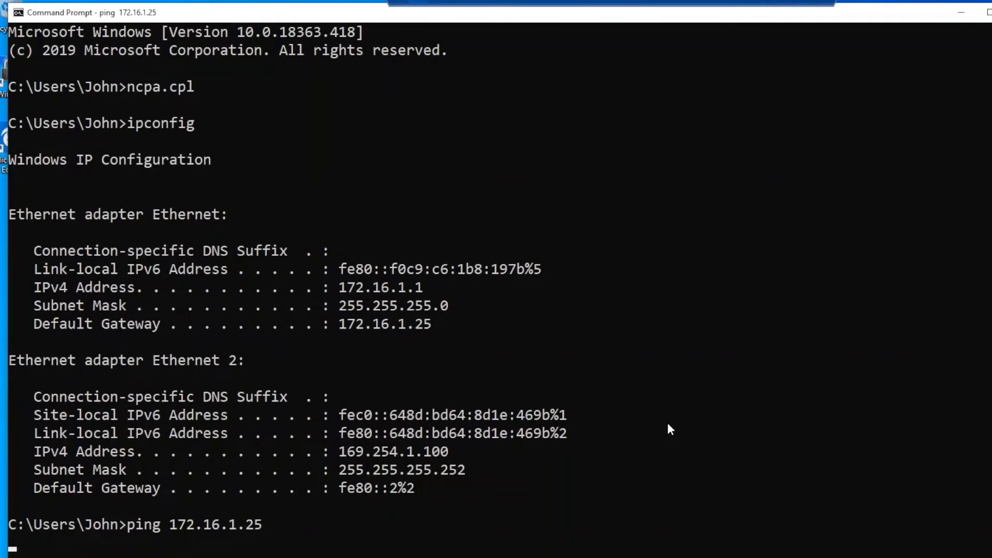
key(Return)
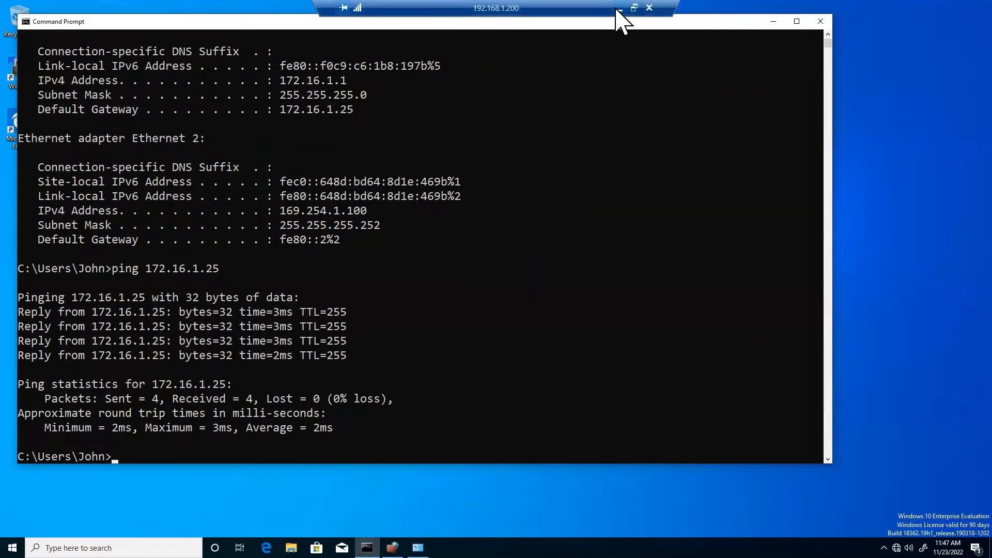
On the ASAv console, add user admin with a password and privilege 15.
click(626, 18)
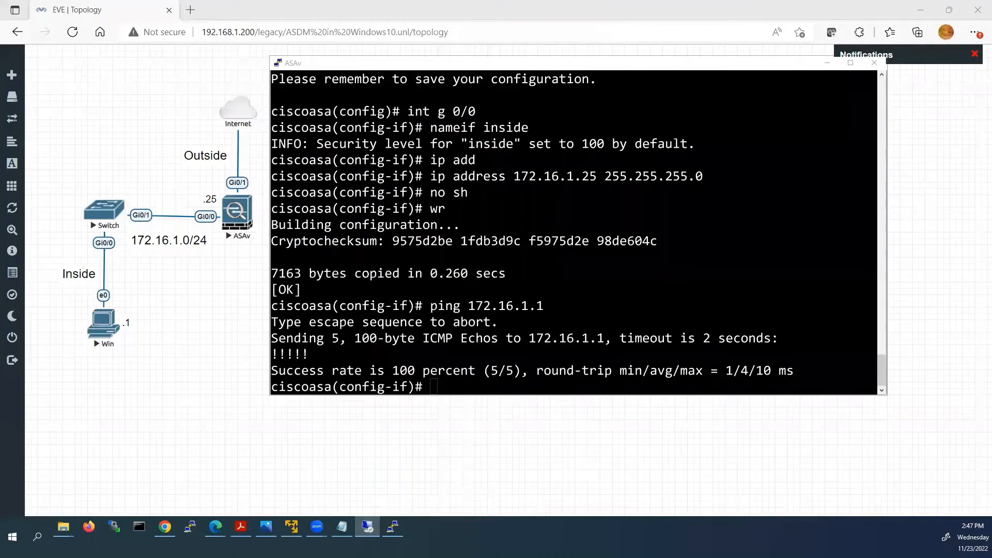
click(470, 338)
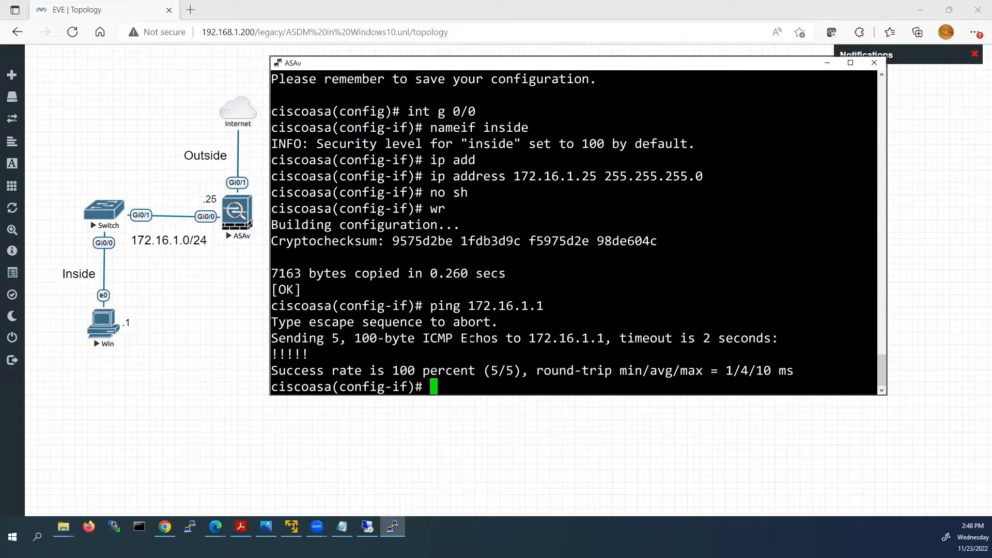
text(user)
key(Tab)
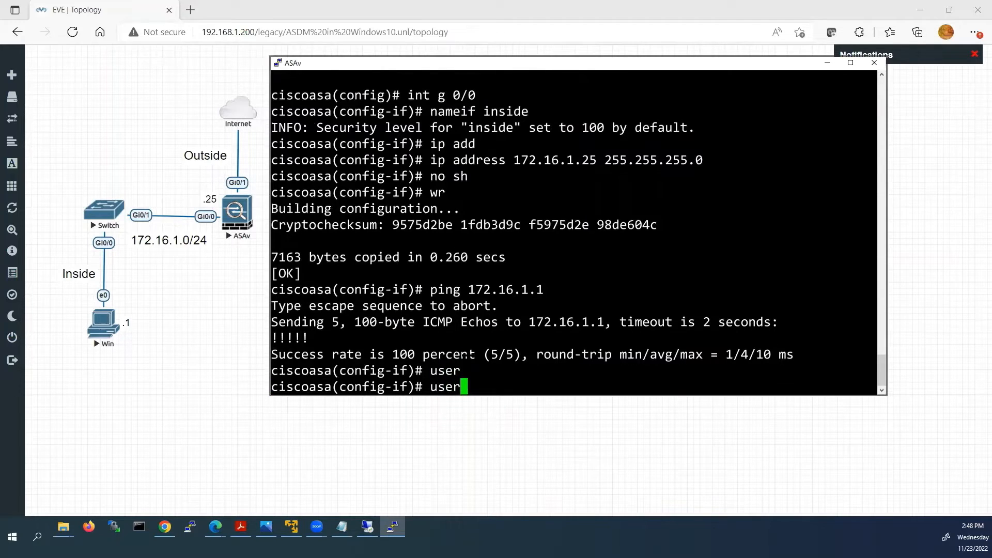
text(n)
key(Tab)
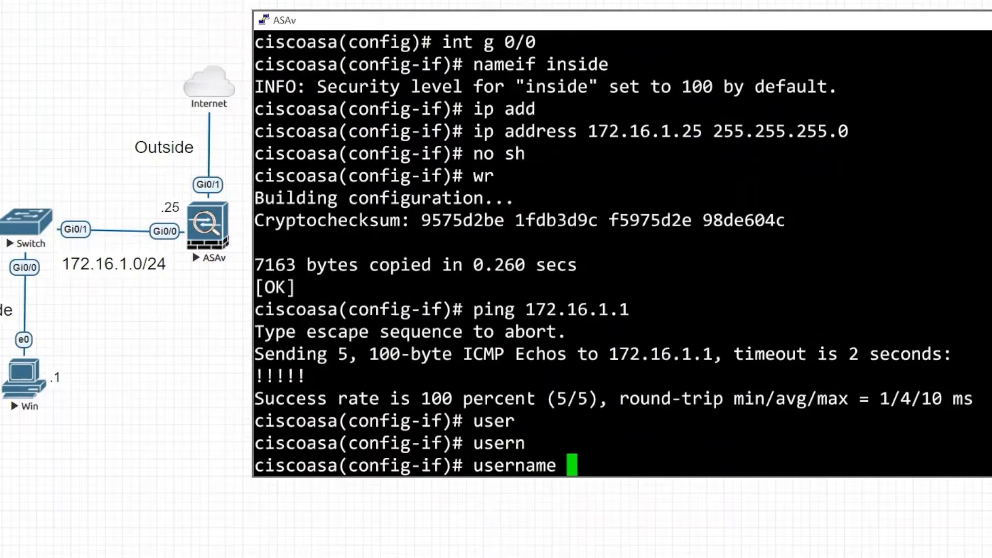
text(admi)
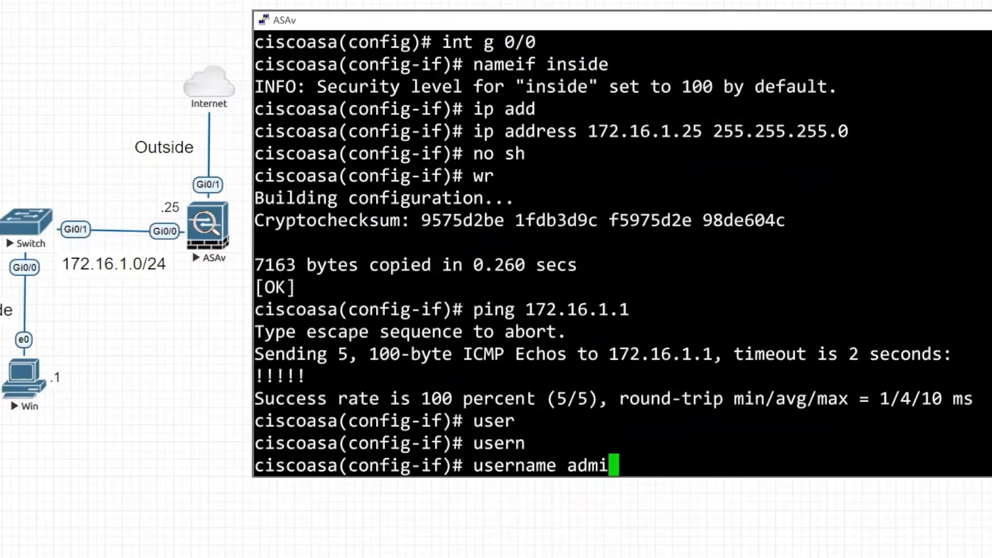
text(n pass)
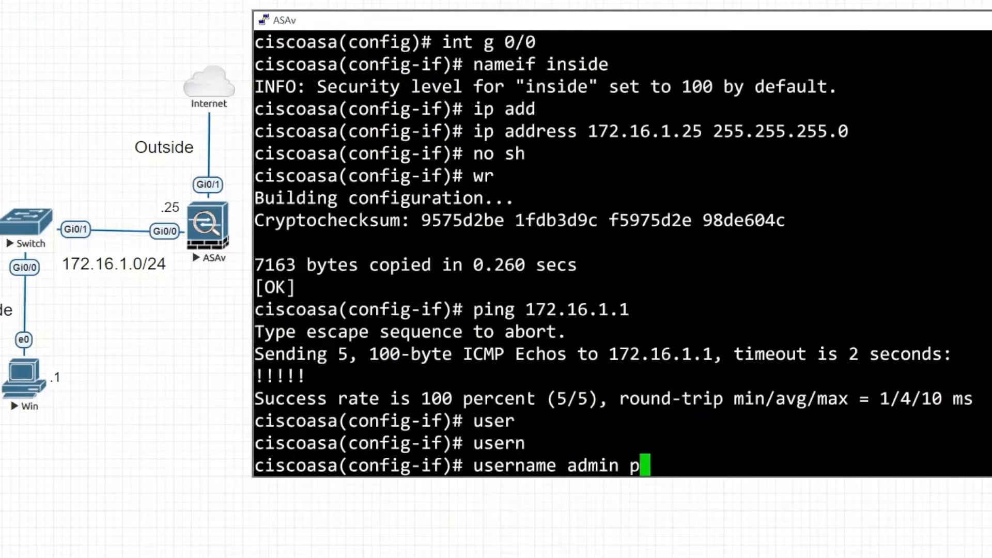
key(Tab)
text(cisco)
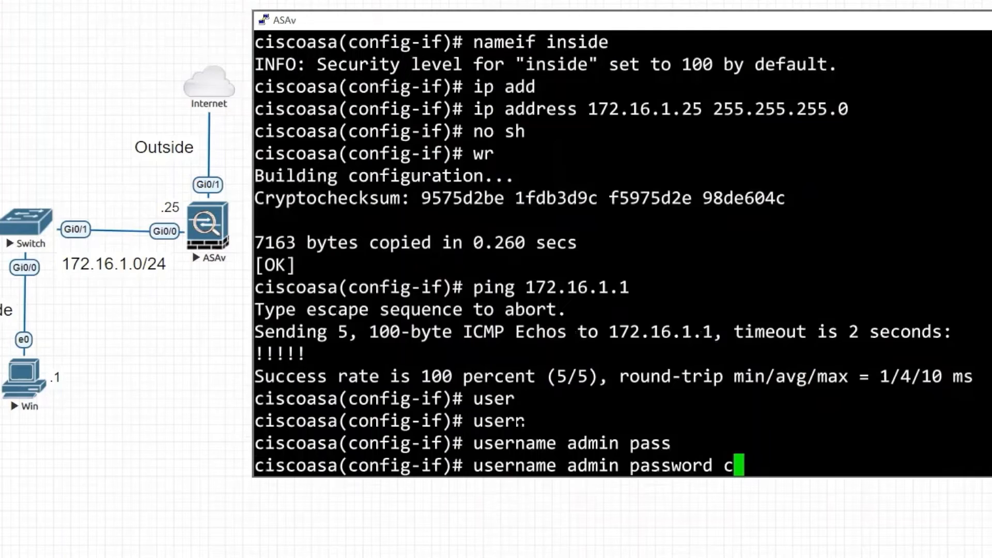
text( priv)
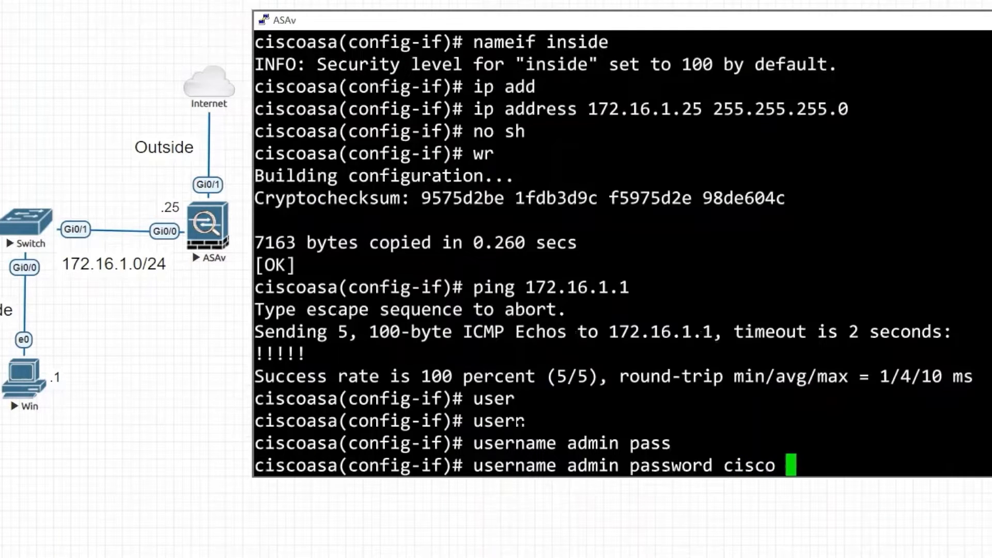
key(Tab)
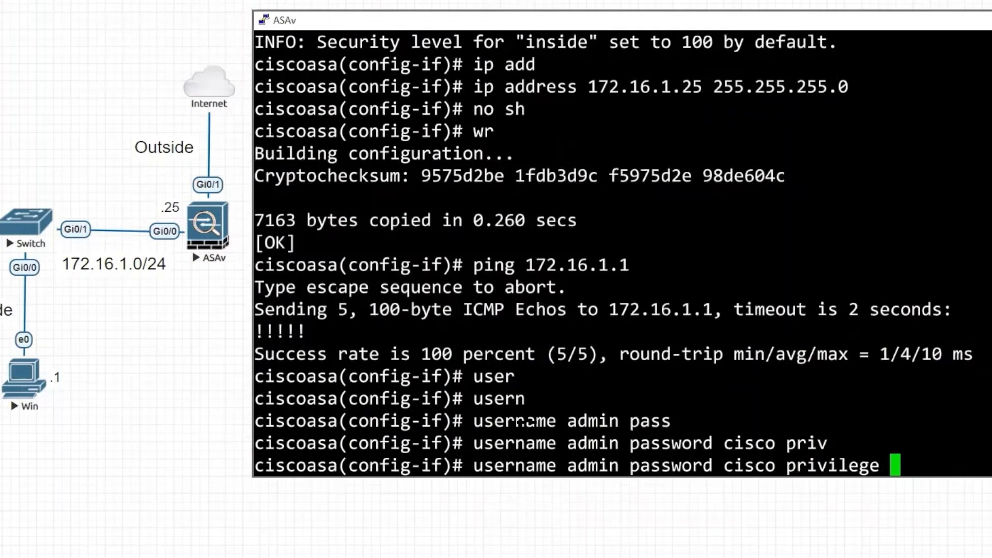
text(15)
key(Return)
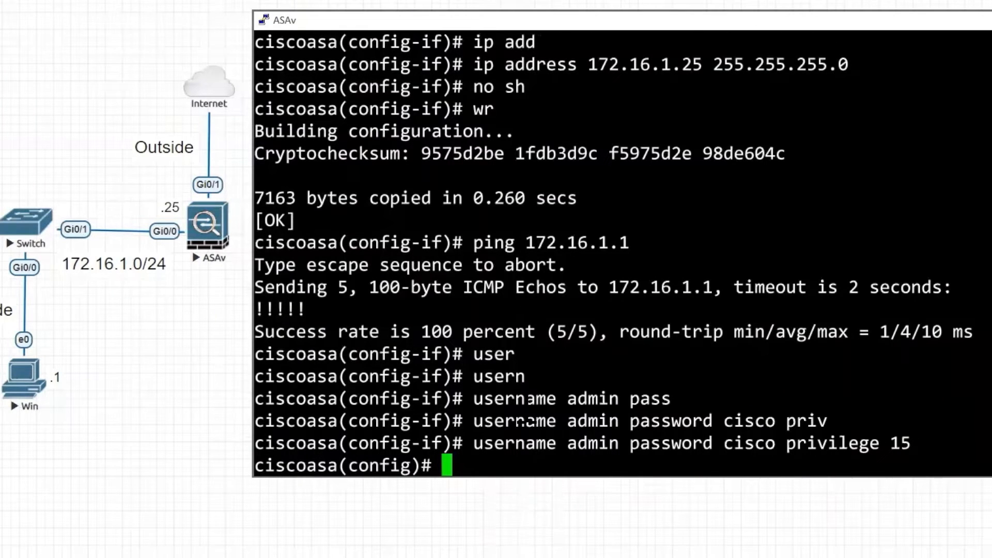
Turn on the ASA's HTTP server with 'http server enable'.
text(http )
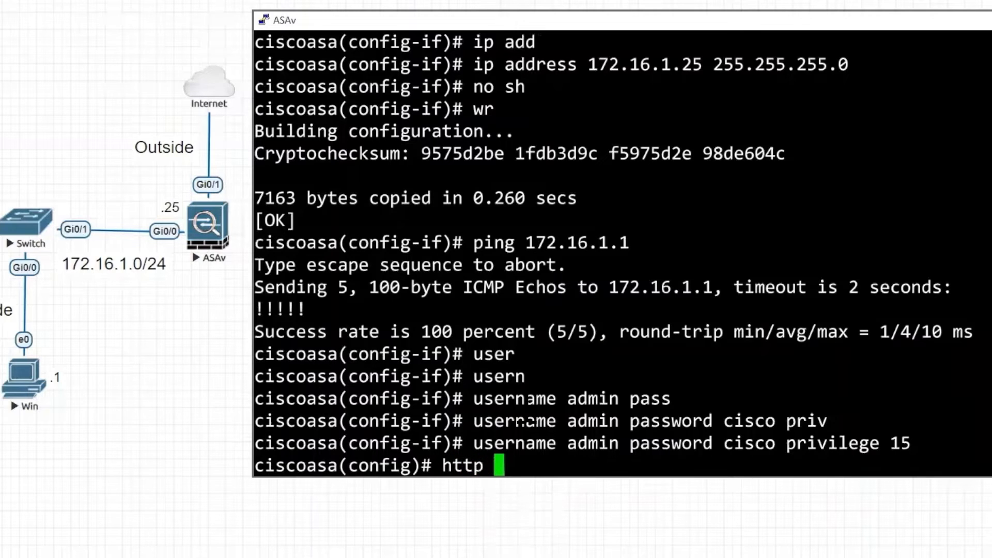
text(server)
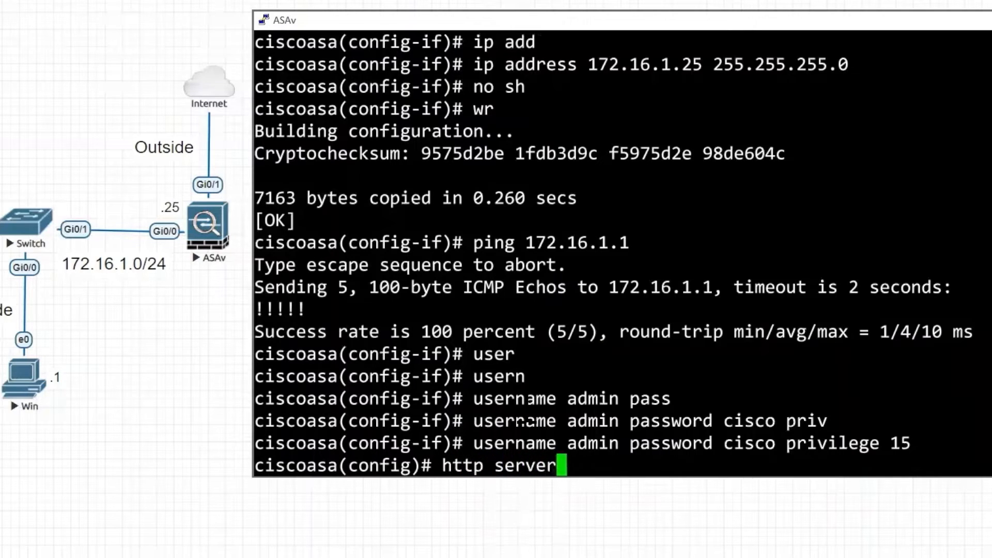
text( en)
key(Tab)
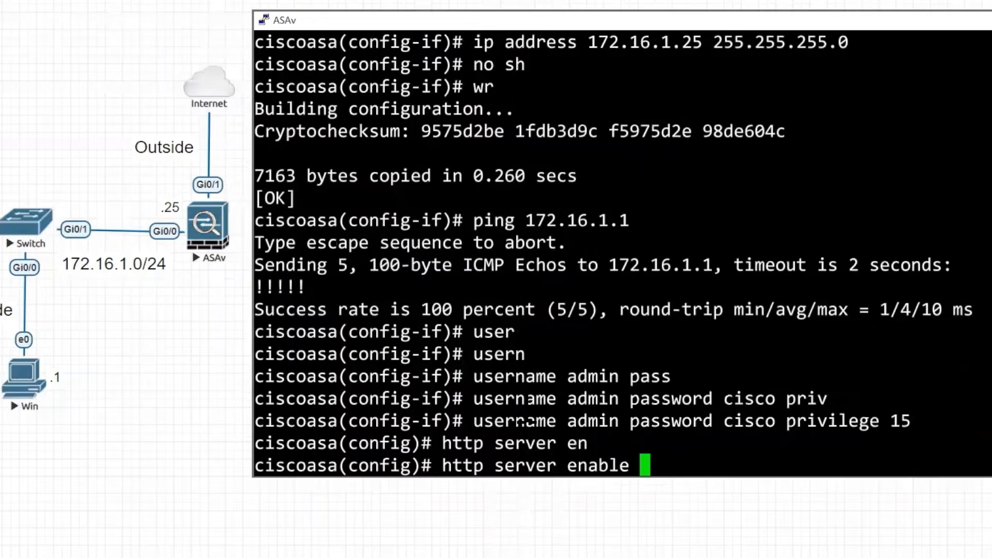
key(Return)
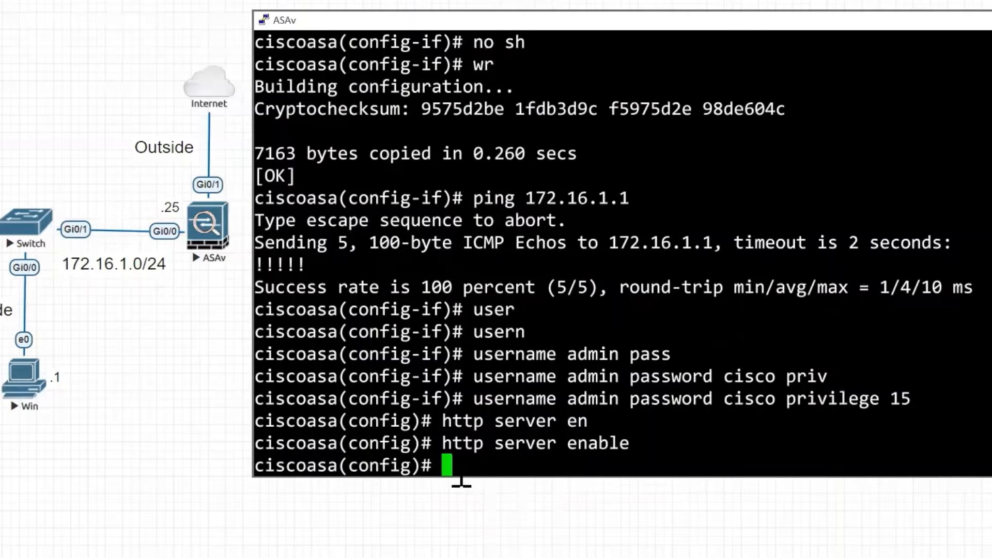
Permit HTTP management from 172.16.1.0 255.255.255.0 on the inside interface.
text(http)
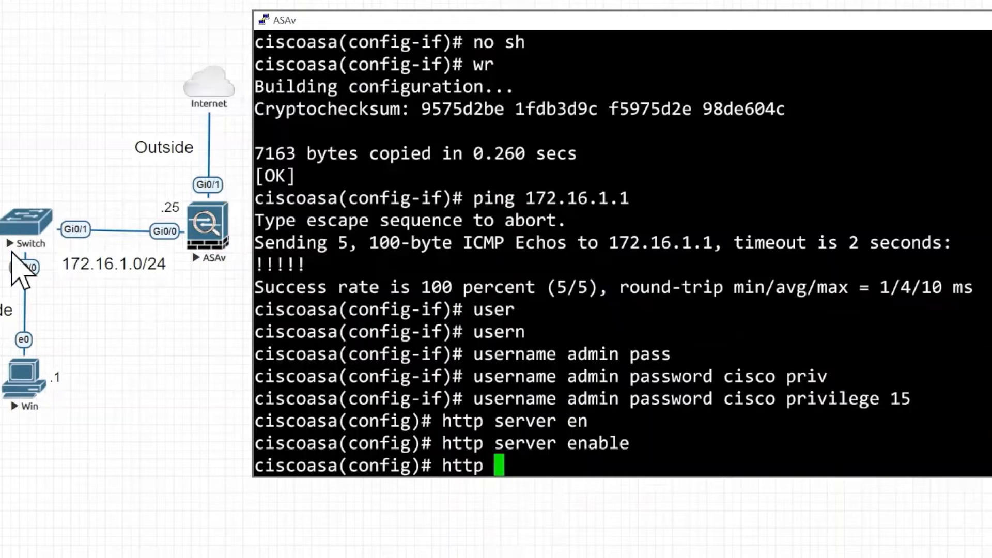
text( 172.)
key(BackSpace)
text(.16.1.0)
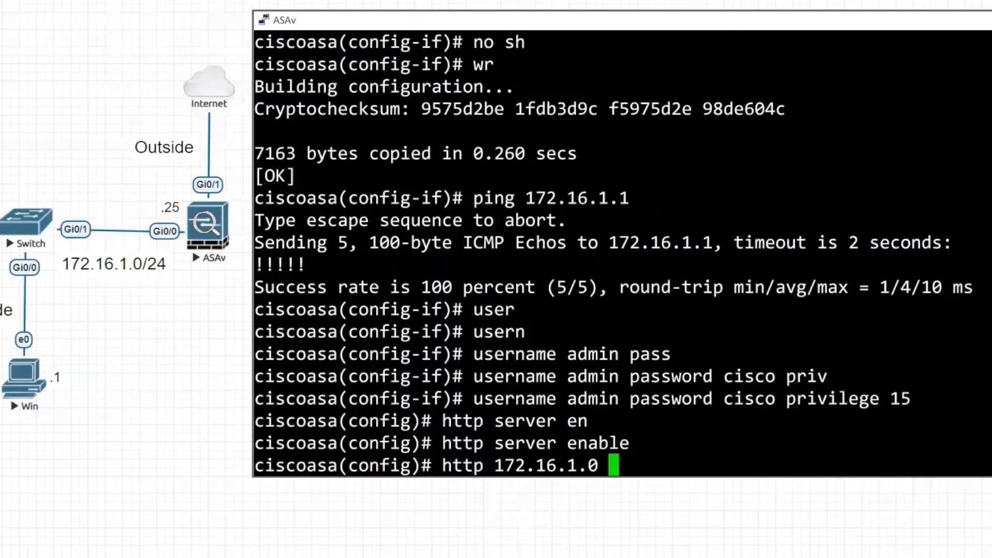
text( 255.)
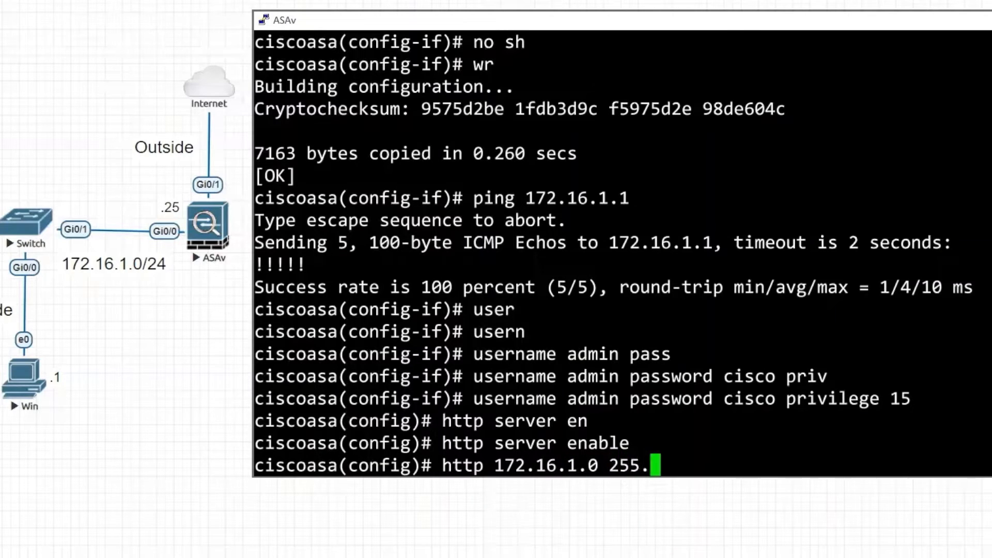
text(255.255.0)
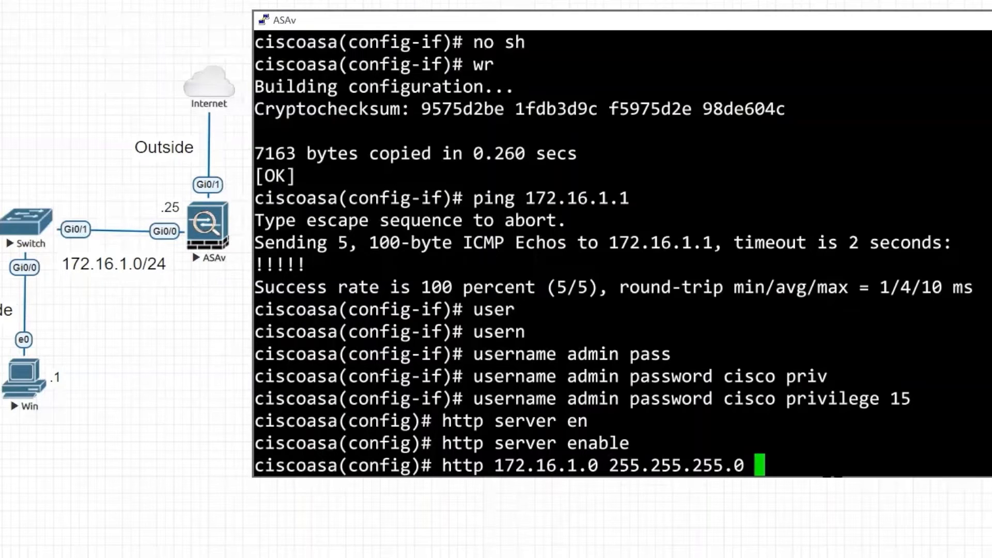
text(inside)
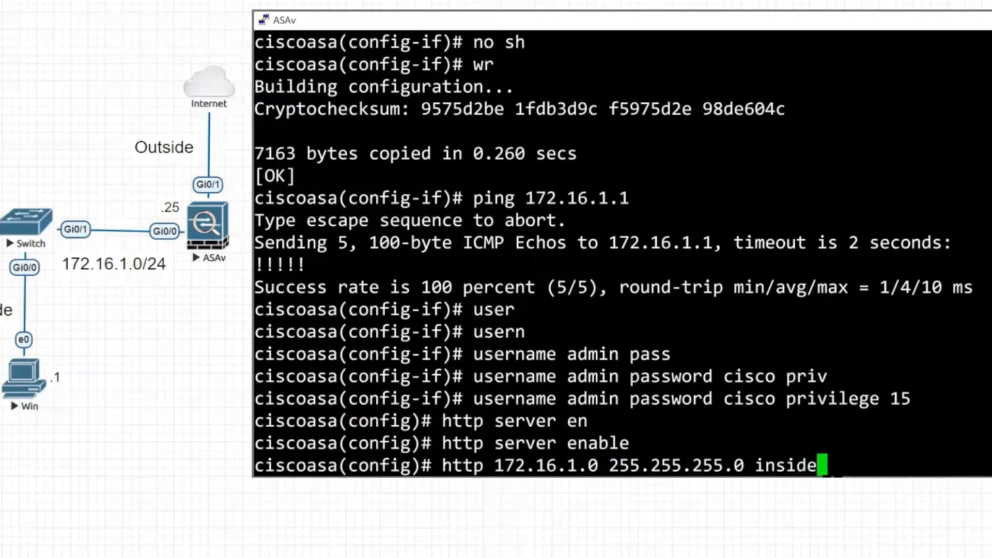
key(Return)
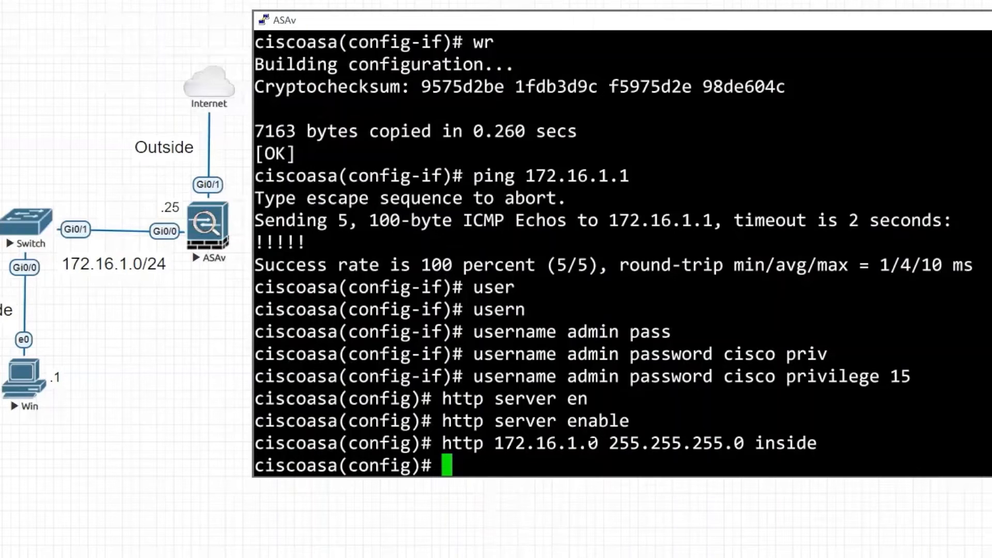
Save the ASA running configuration with wr, then minimize the Command Prompt window.
text(wr)
key(Return)
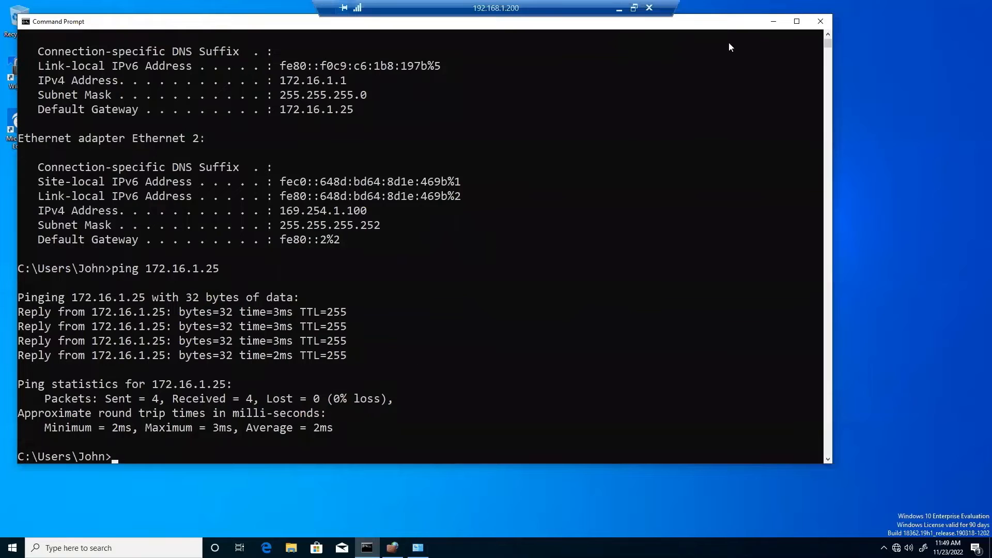
click(774, 23)
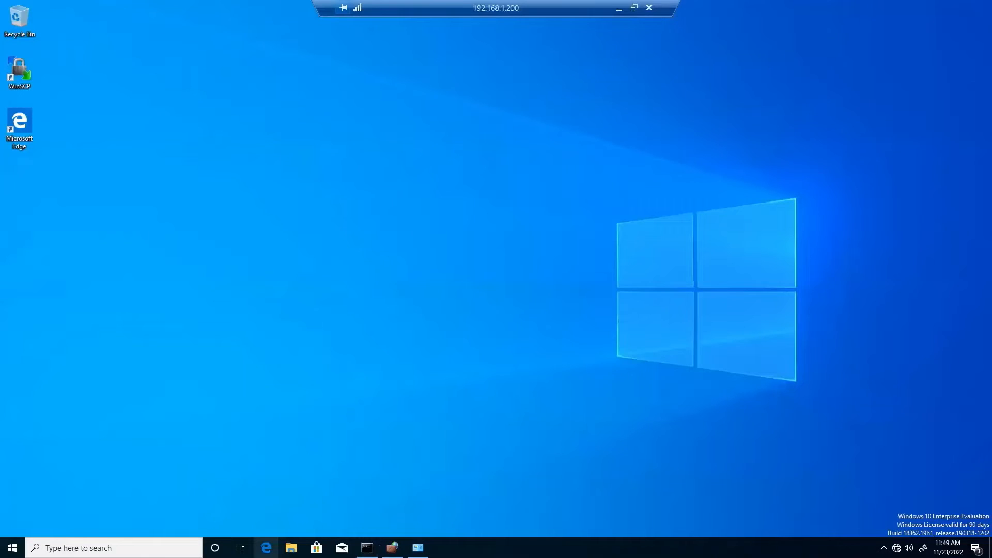
Open Microsoft Edge and try loading the firewall address 172.16.1.25.
click(266, 548)
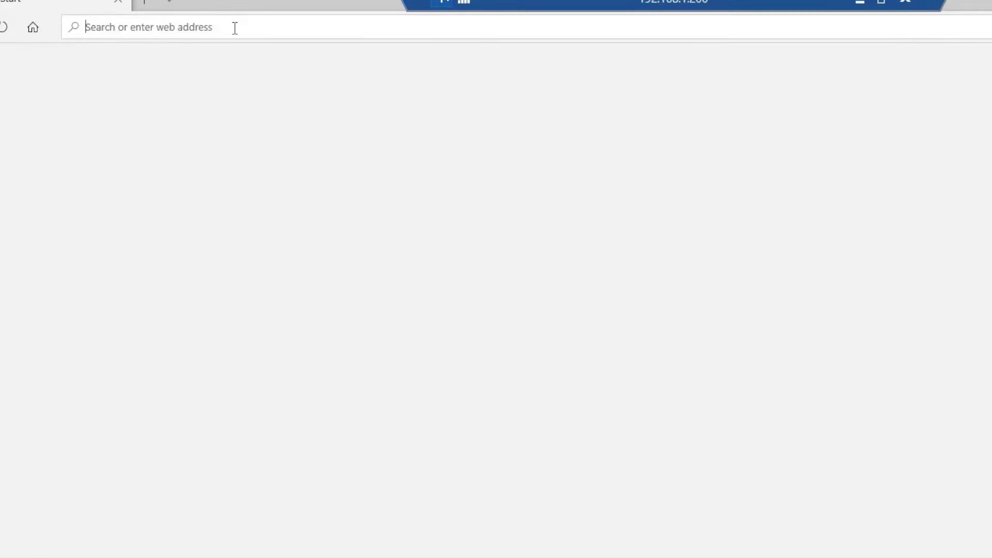
text(172.16.1.2)
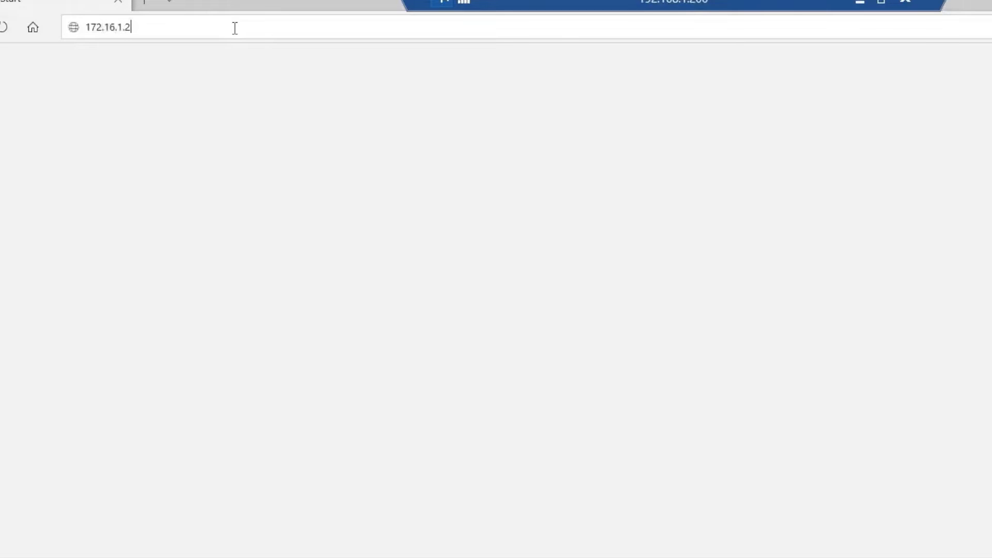
text(5)
key(Return)
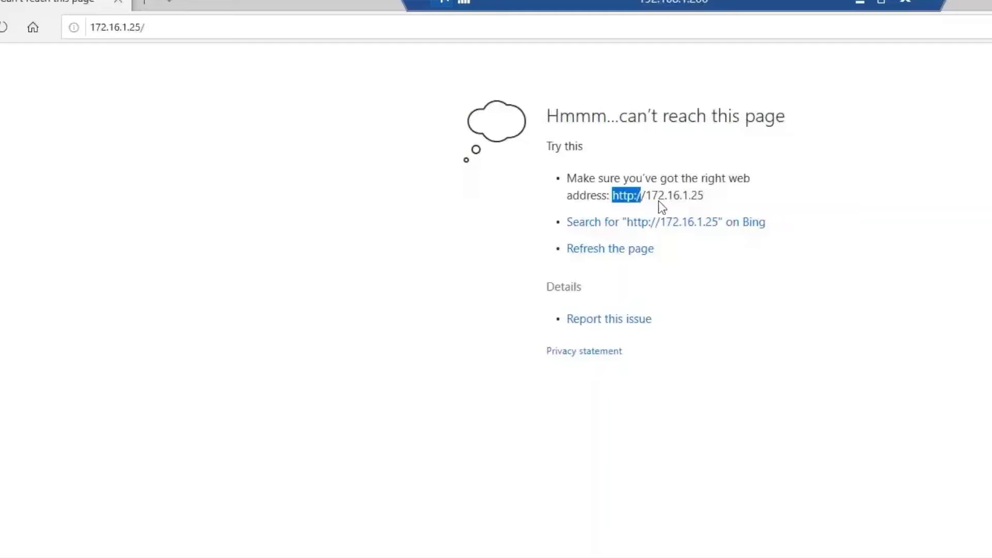
drag(709, 203, 716, 201)
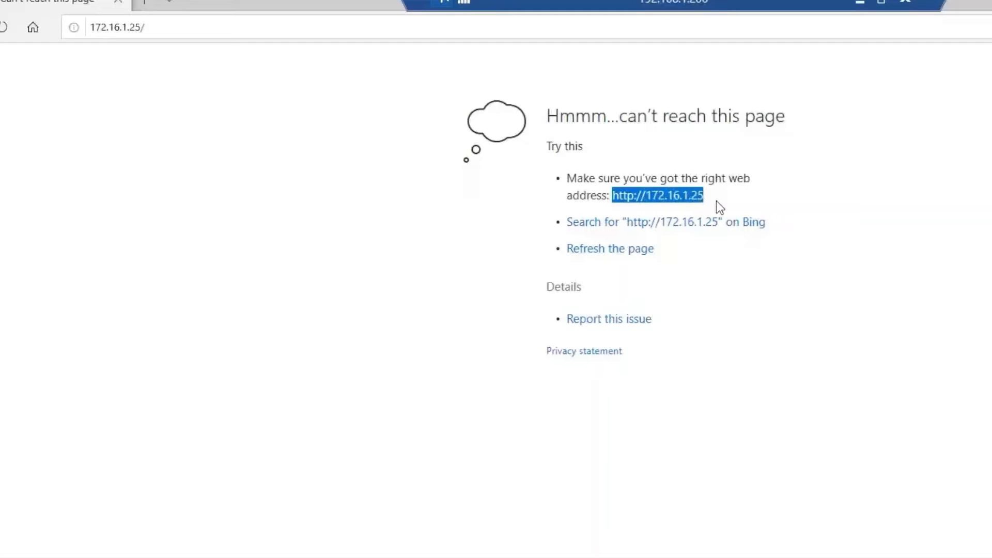
right_click(674, 199)
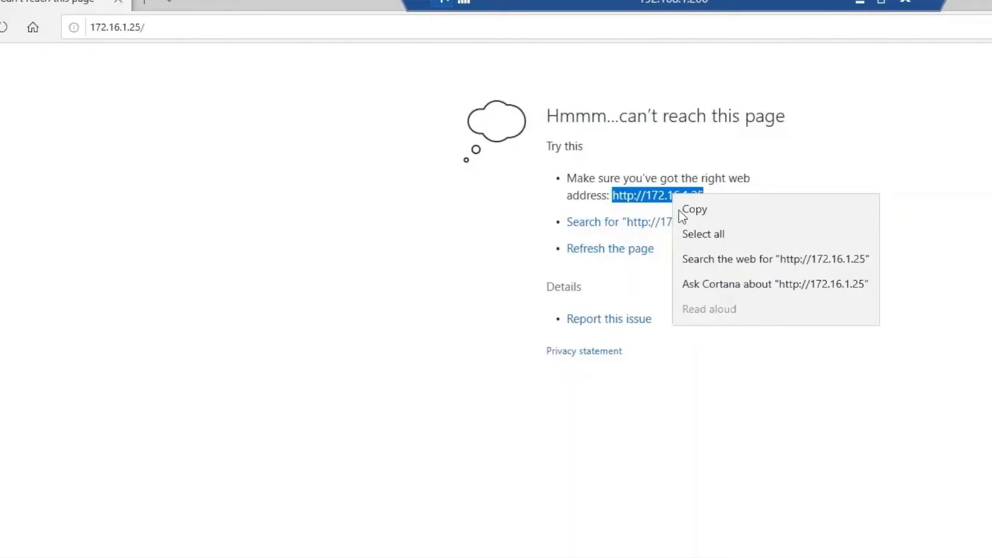
click(704, 212)
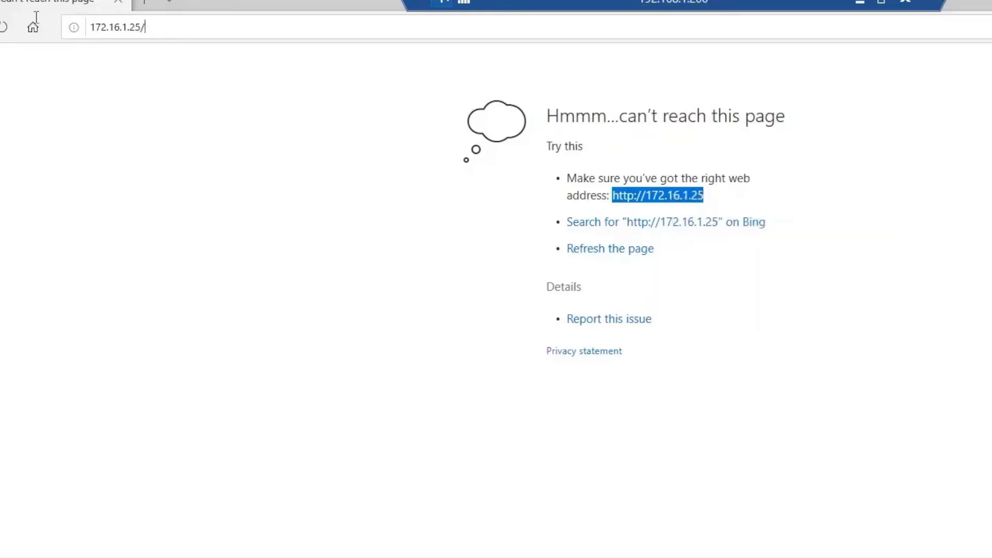
key(ctrl+a)
key(ctrl+v)
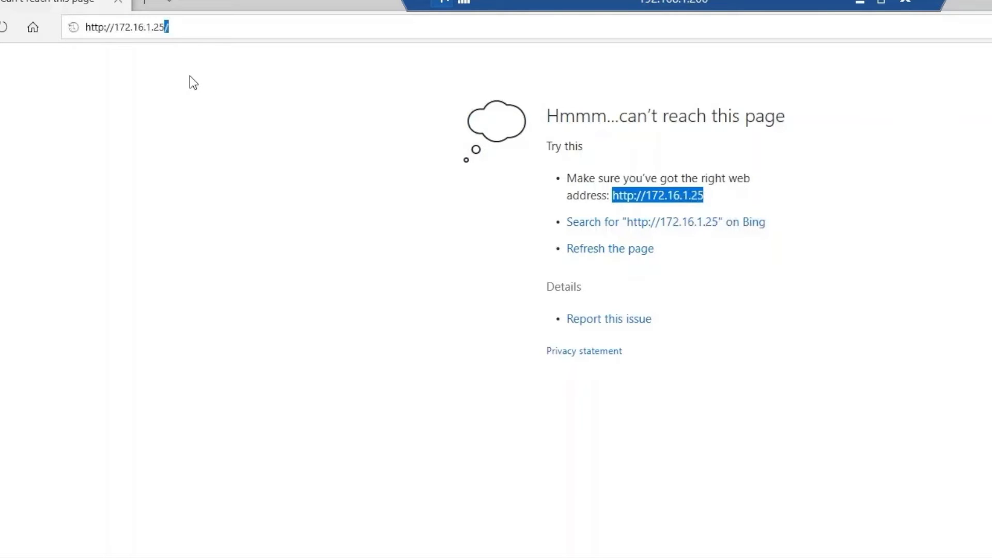
key(Left)
key(Left)
key(Left)
key(Left)
key(Left)
key(Left)
key(Left)
key(Left)
key(Left)
key(Left)
key(Left)
key(Left)
key(Left)
key(Left)
key(Left)
text(s)
key(Return)
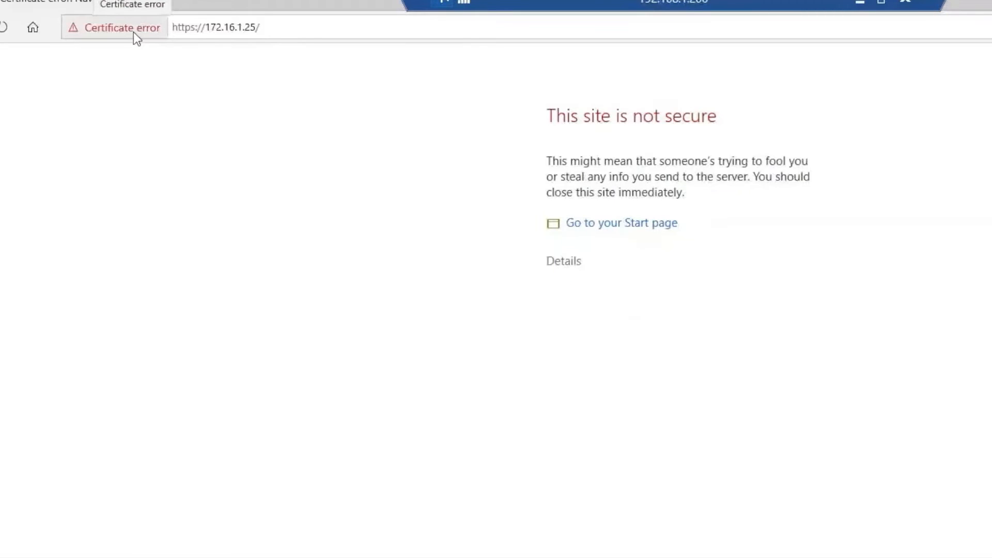
Proceed past the certificate warning and choose Install ASDM Launcher.
click(568, 262)
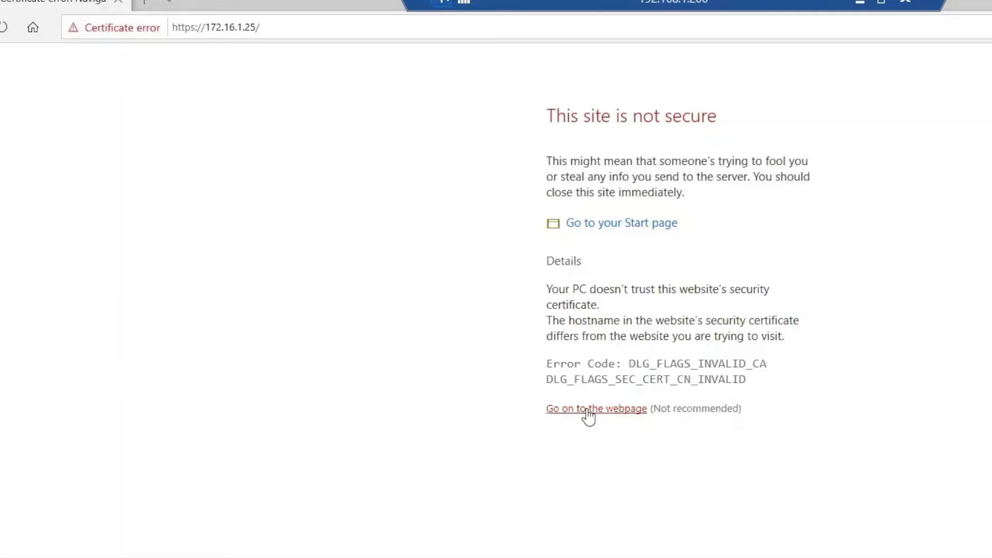
click(588, 409)
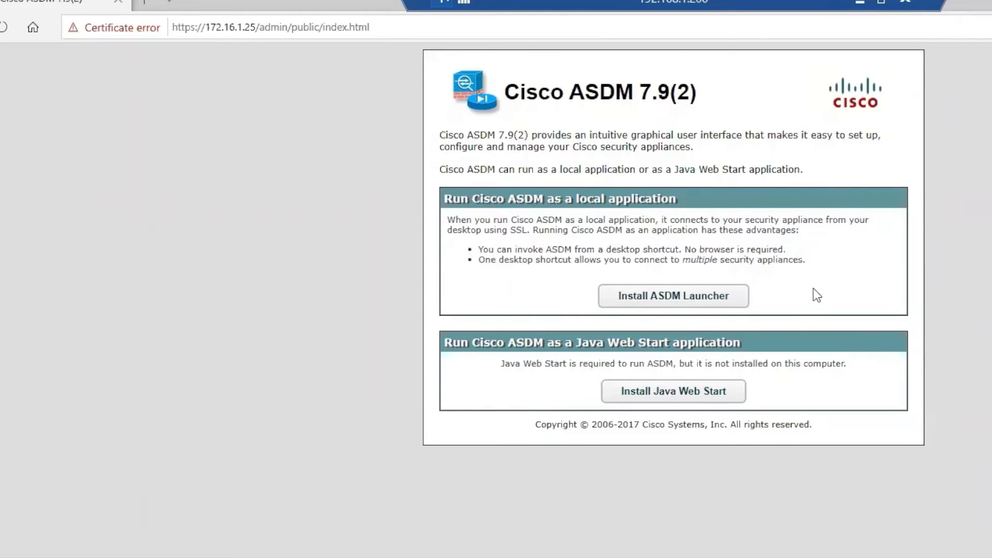
click(686, 300)
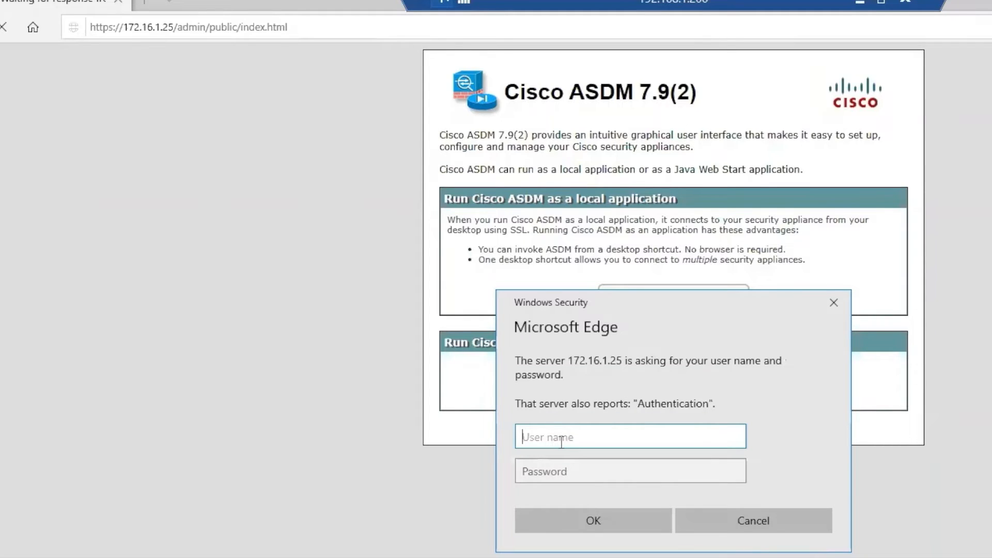
Sign in with the device username and password to start downloading dm-launcher.msi.
text(admin)
key(Tab)
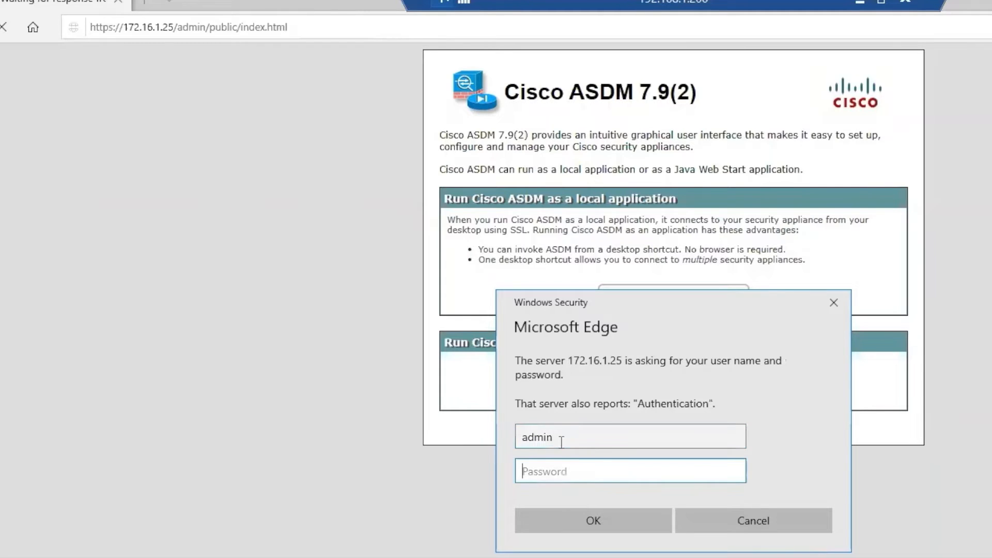
text(cisco)
click(581, 525)
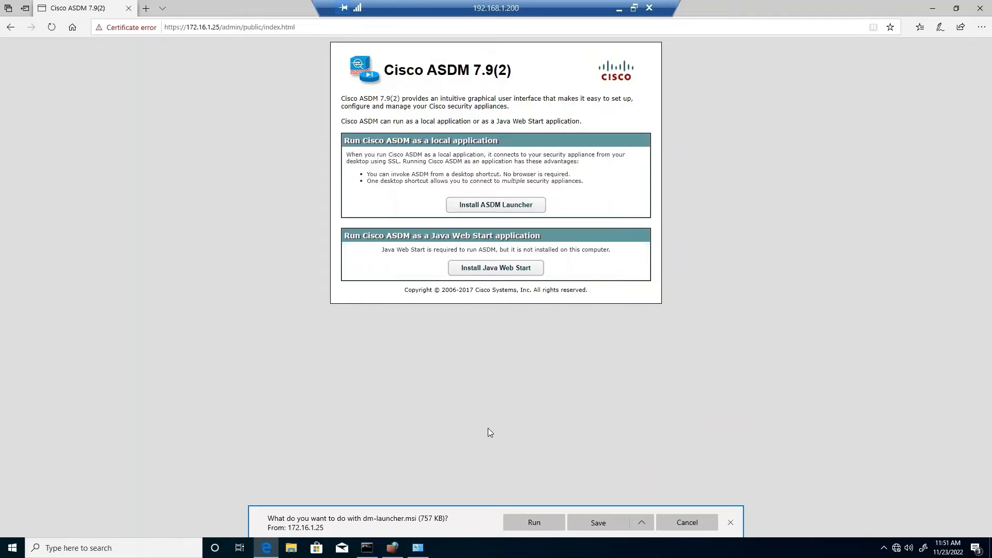
Run dm-launcher.msi past SmartScreen and install Cisco ASDM-IDM Launcher v1.8(0) with default settings.
click(533, 523)
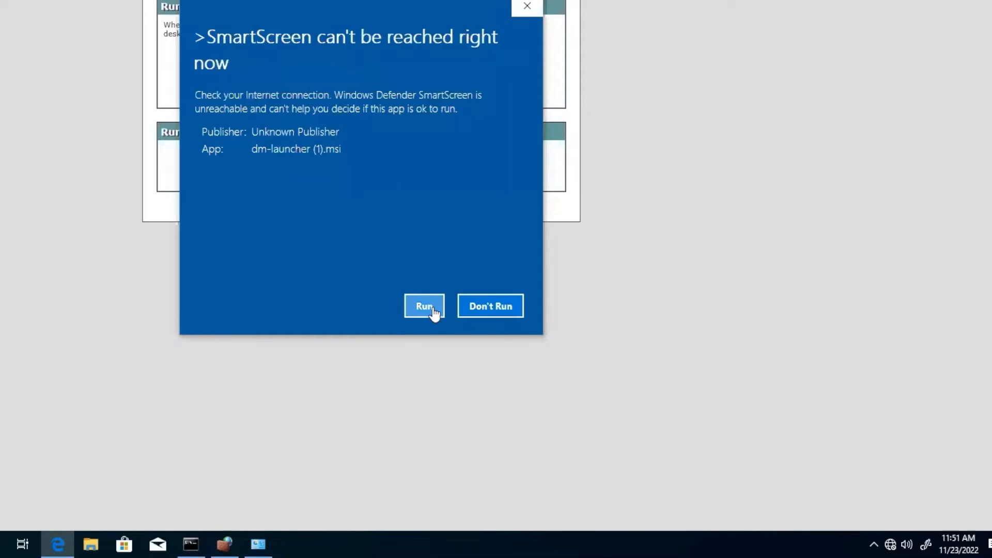
click(431, 314)
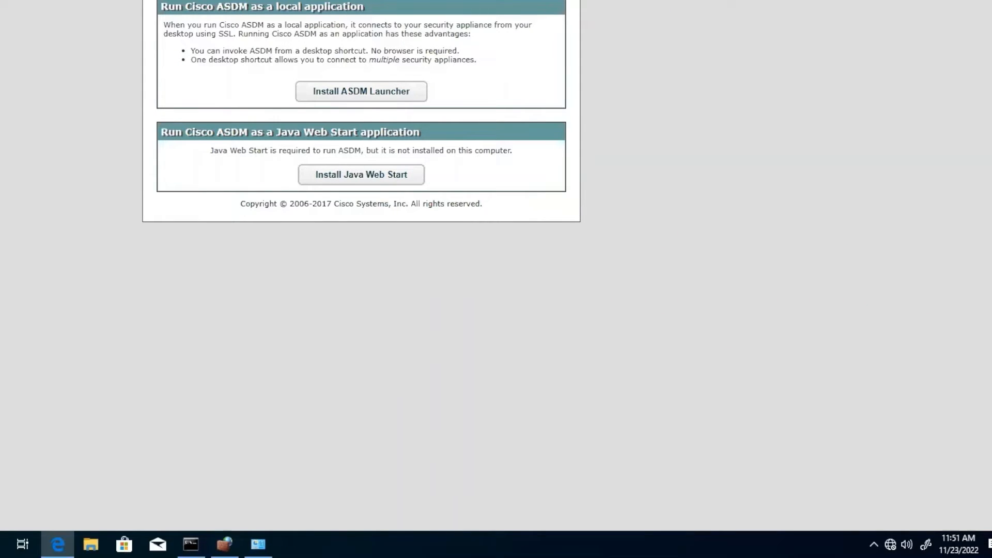
mouse_move(292, 544)
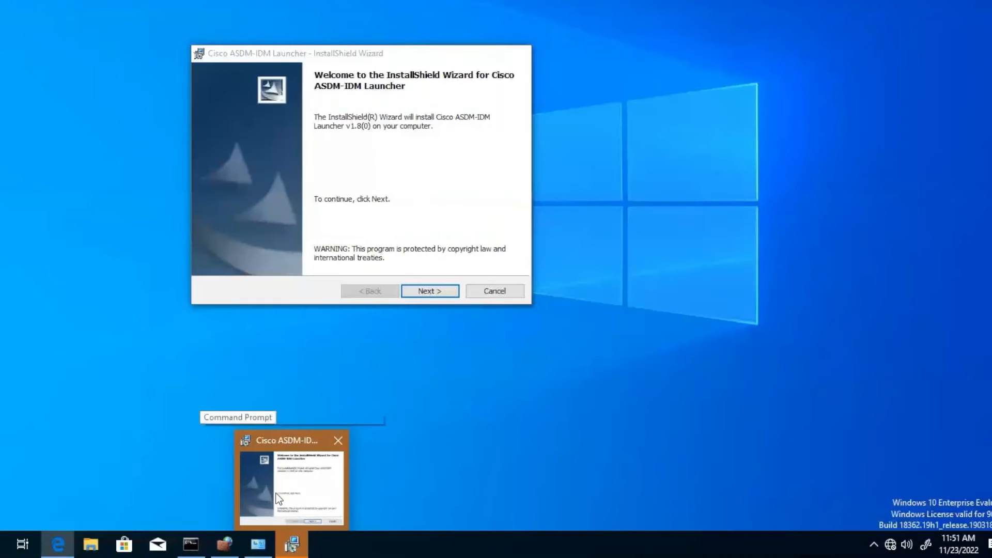
click(278, 498)
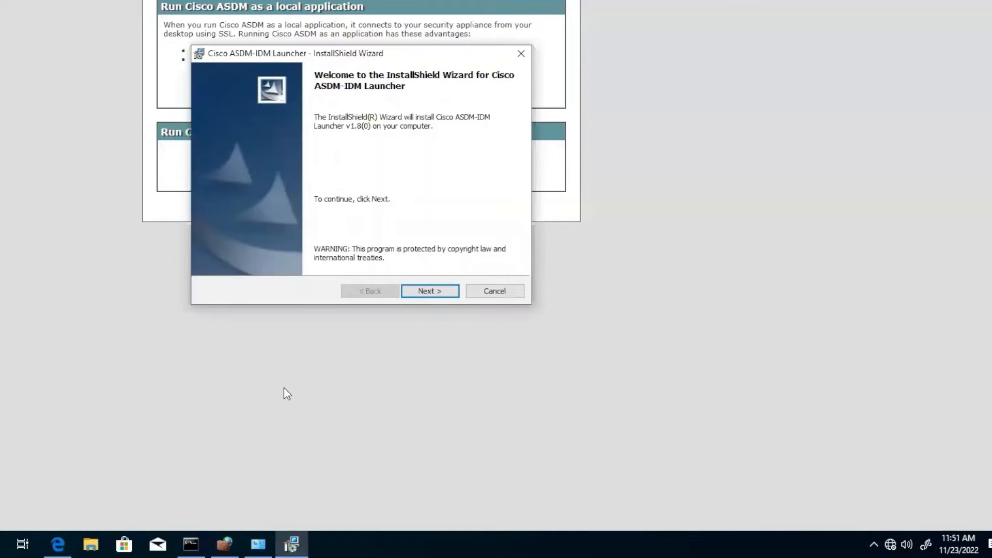
click(444, 293)
click(444, 292)
click(429, 291)
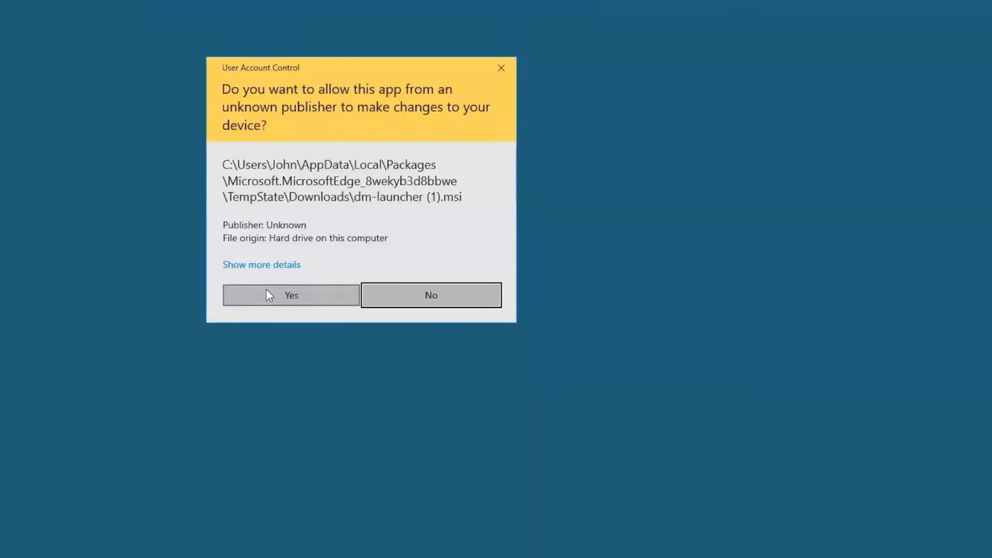
click(268, 296)
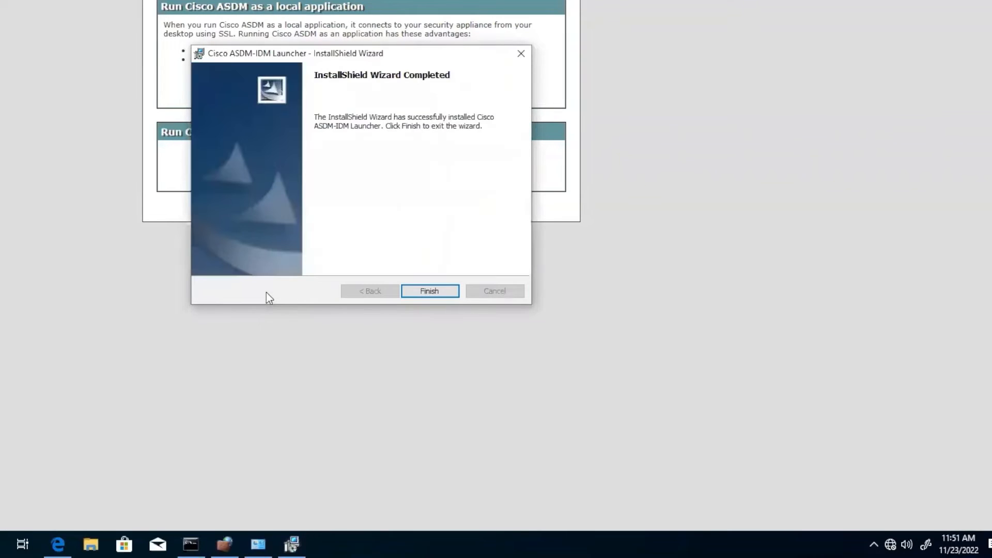
click(429, 291)
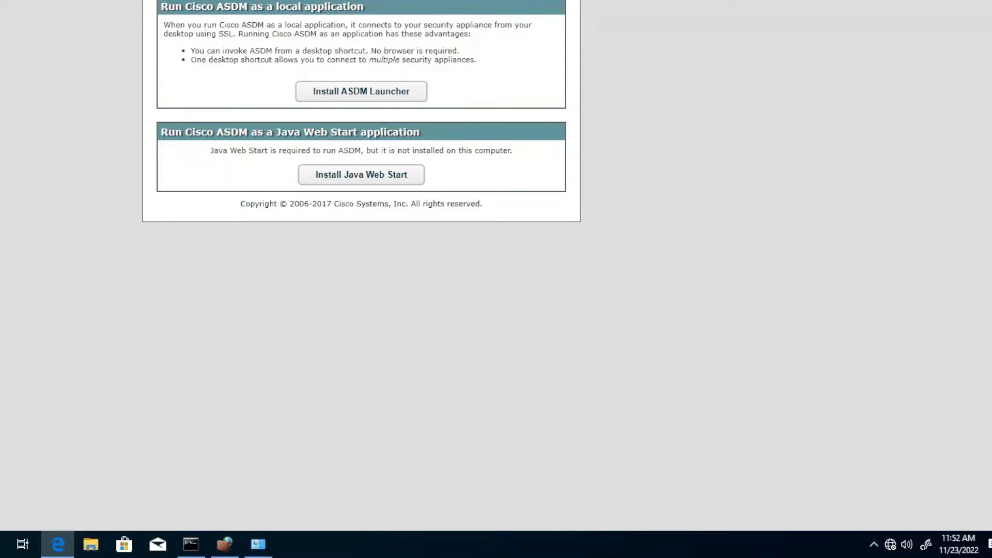
Connect ASDM Launcher to 172.16.1.25 with remembered username and password, accepting the untrusted certificate.
click(927, 10)
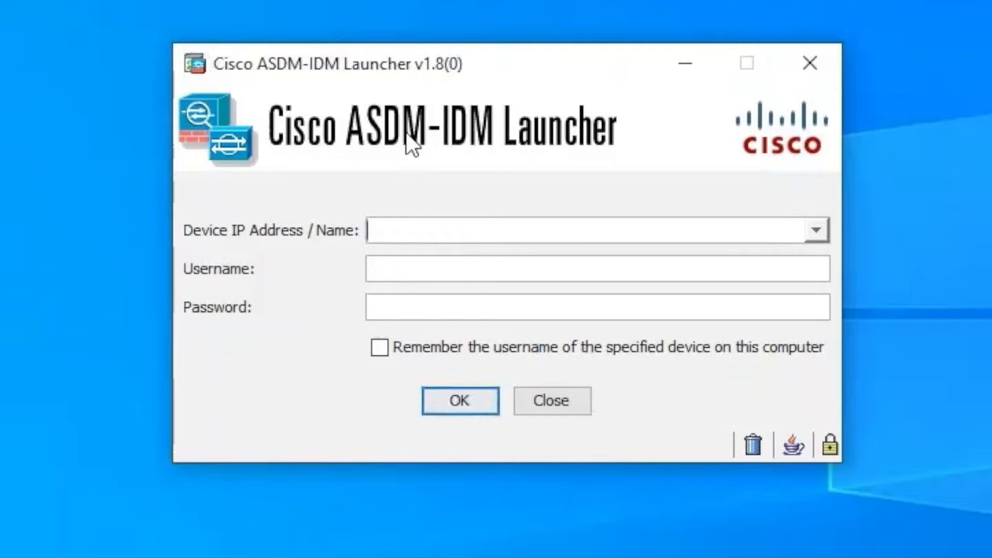
text(172.)
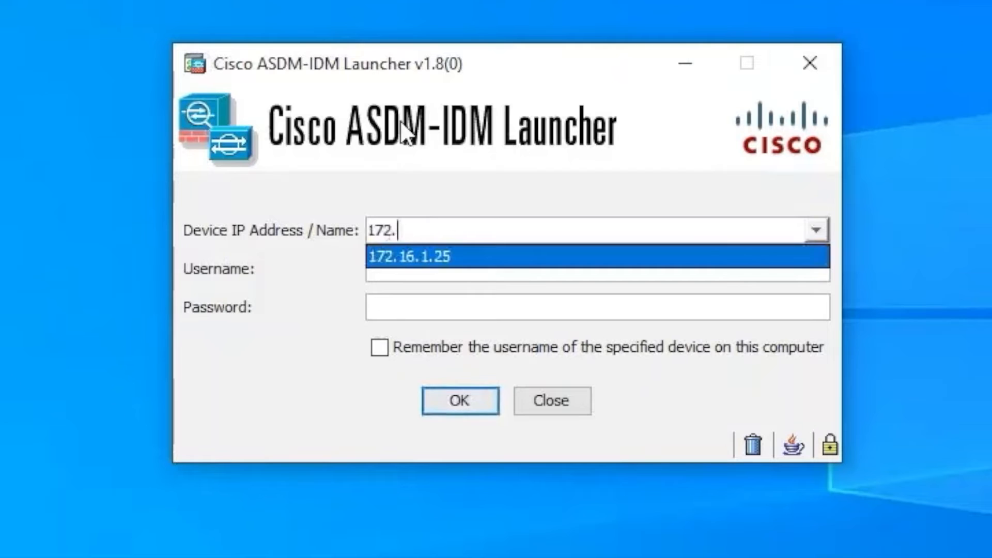
click(453, 255)
click(435, 270)
text(admin)
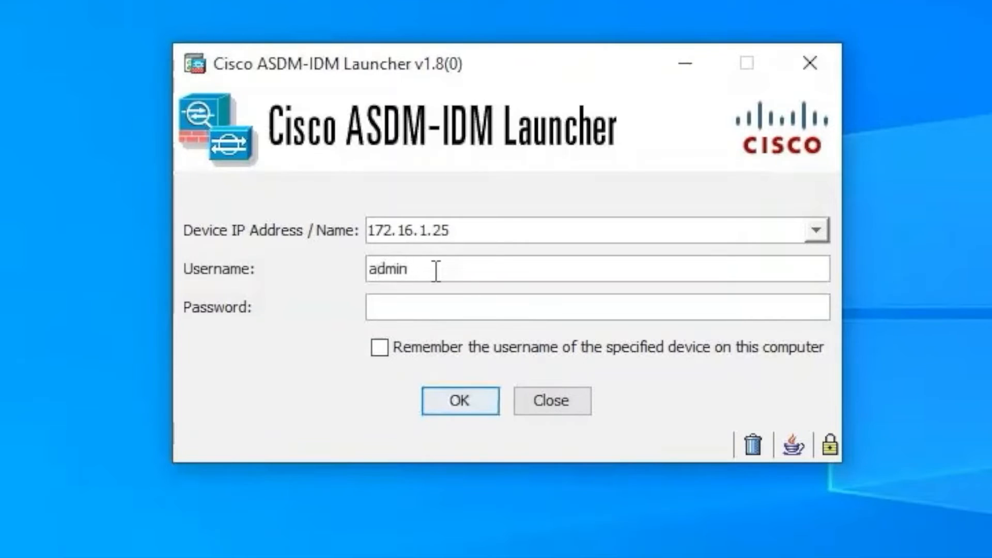
key(Tab)
text(cisco)
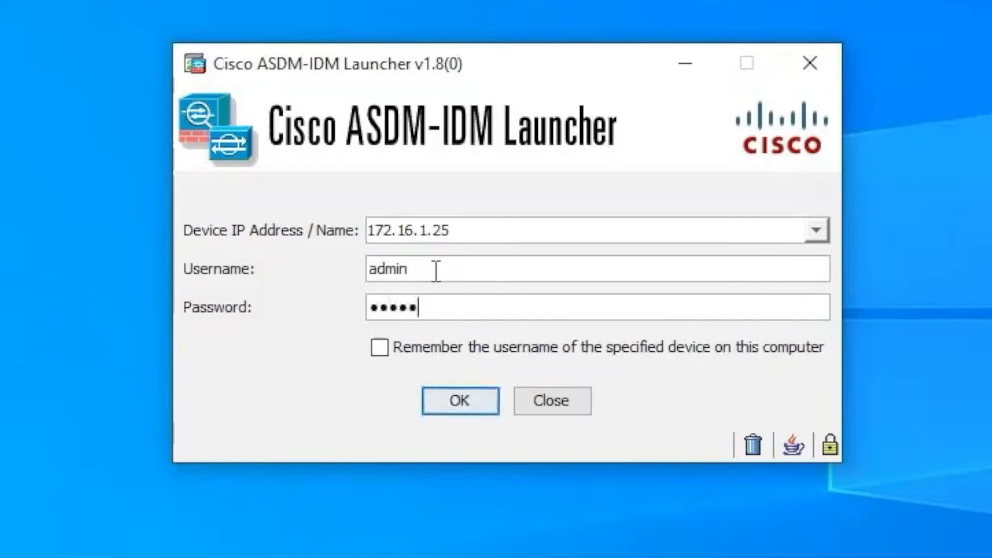
click(380, 346)
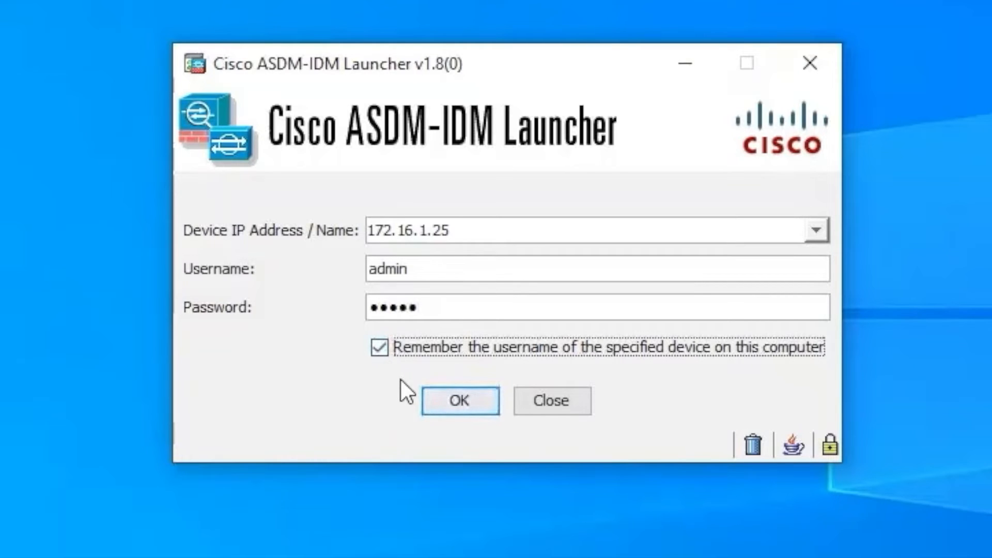
click(465, 402)
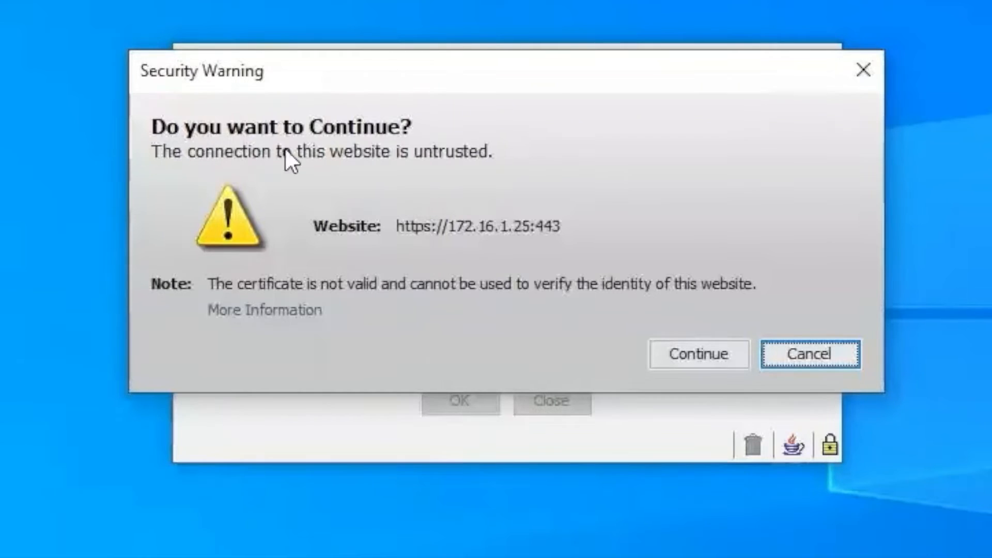
click(705, 354)
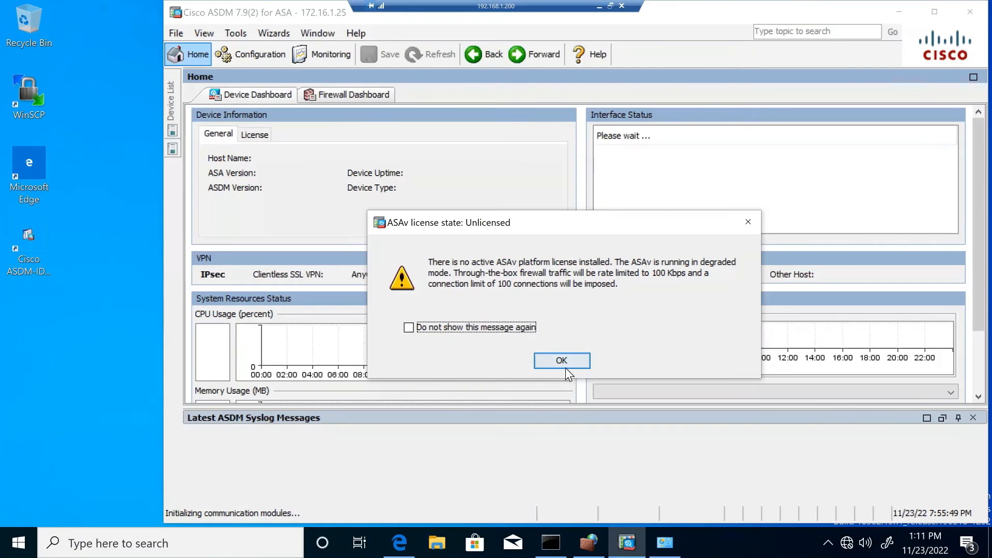
Suppress the unlicensed-ASAv notice permanently and dismiss it and the login-history notice.
click(408, 328)
click(570, 363)
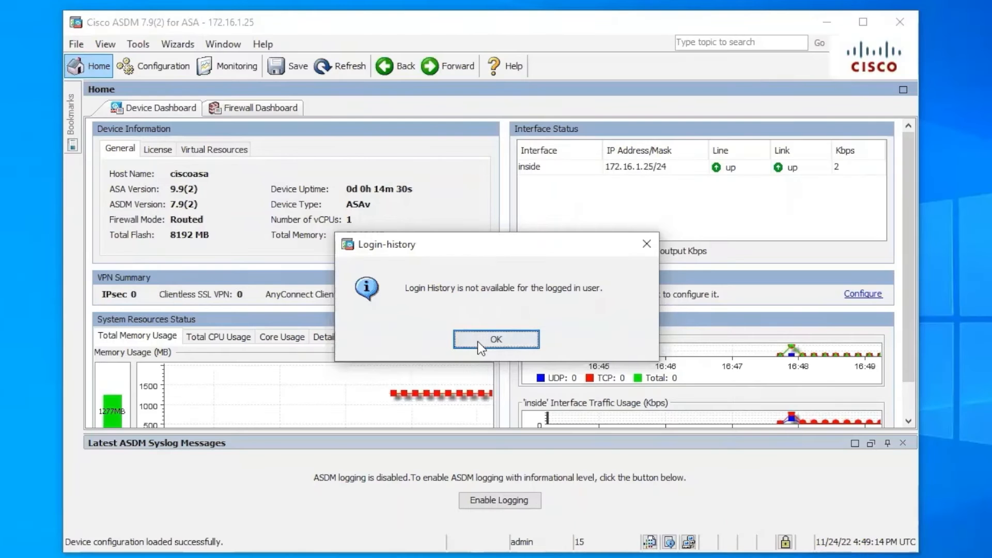
click(477, 341)
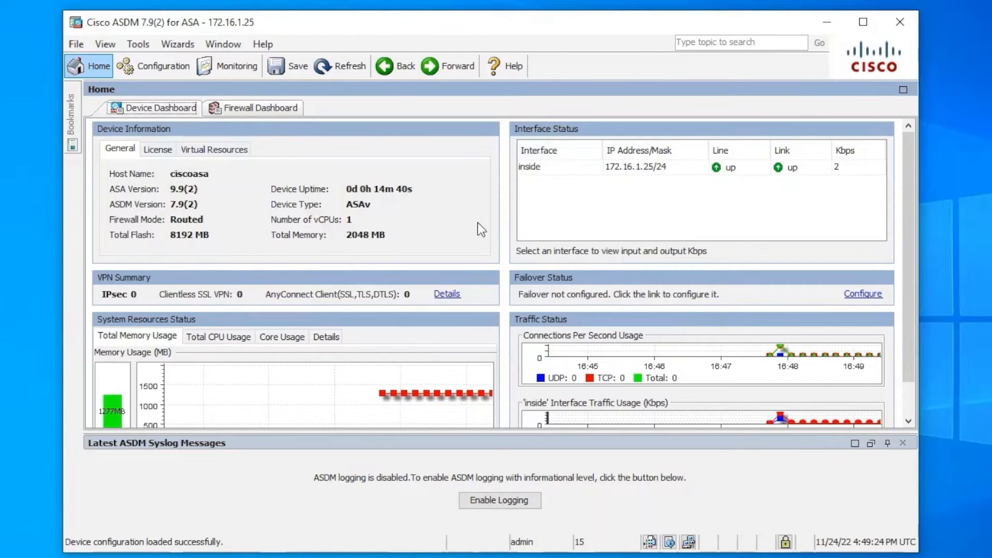
Check the Firewall Dashboard, return to Device Dashboard, then switch to the Configuration view.
click(257, 108)
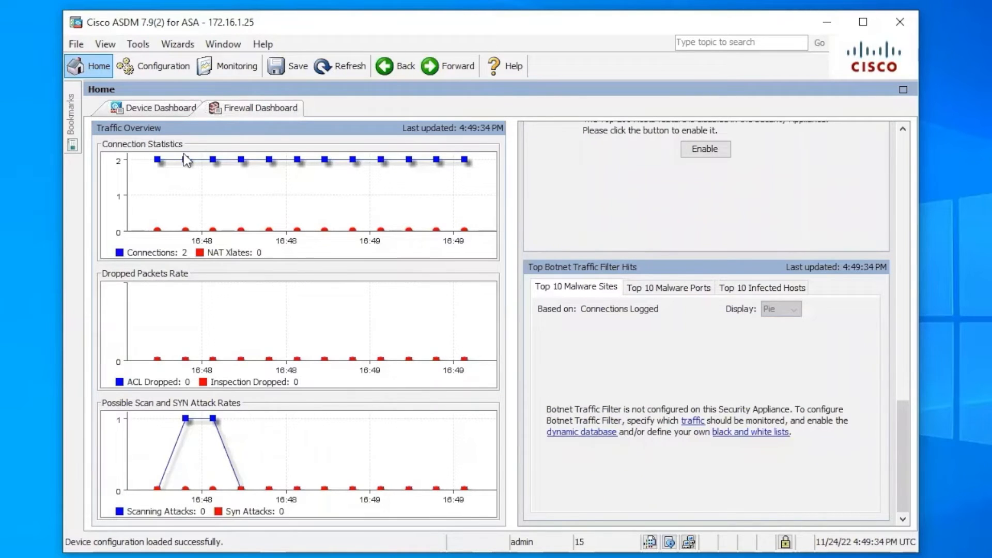
click(154, 106)
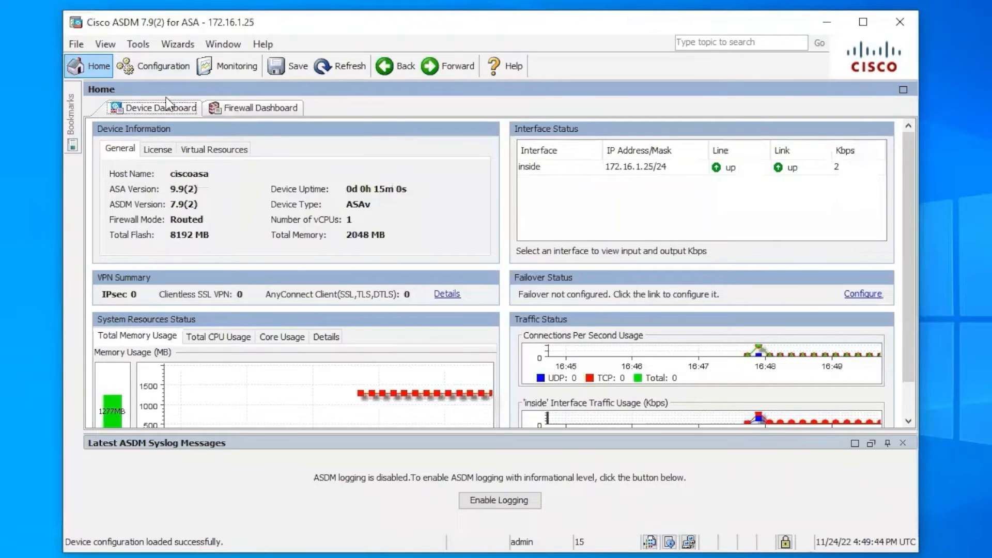
click(153, 67)
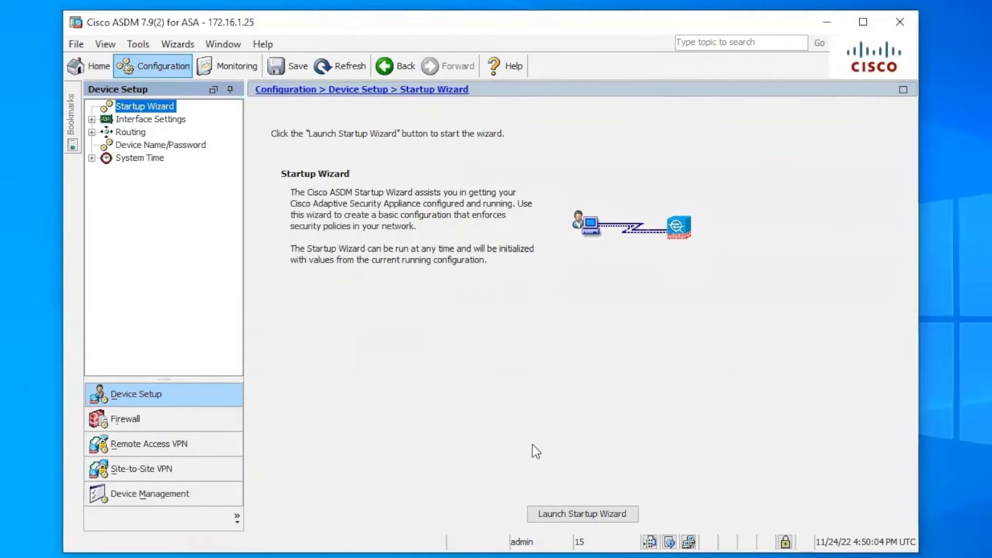
Launch the Startup Wizard modifying the existing configuration, and rename host ciscoasa to ASA.
click(564, 516)
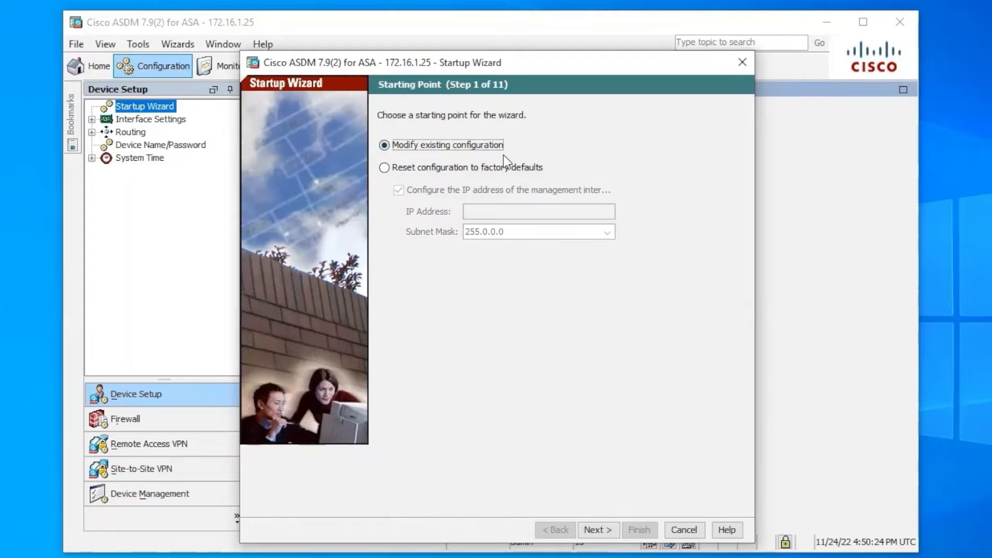
click(598, 529)
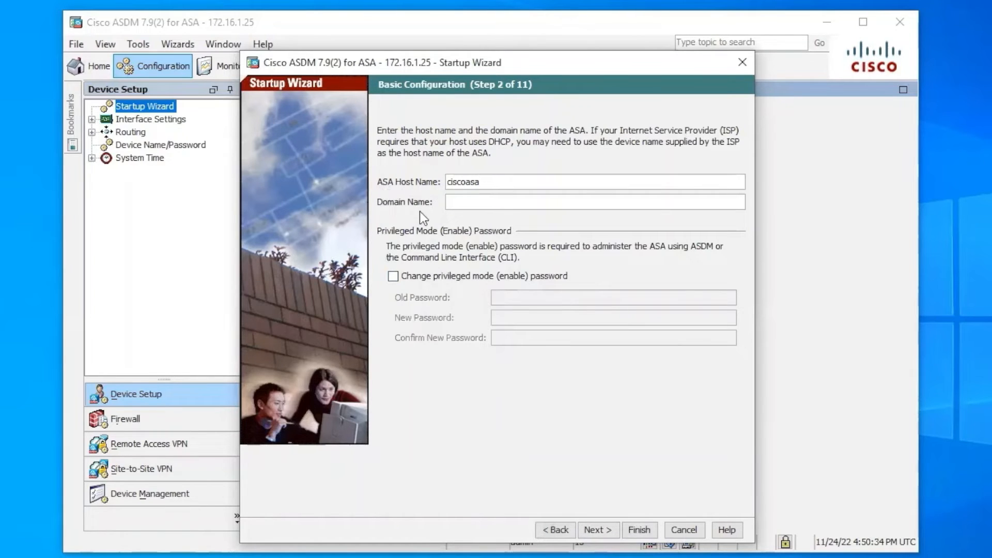
drag(493, 184, 447, 183)
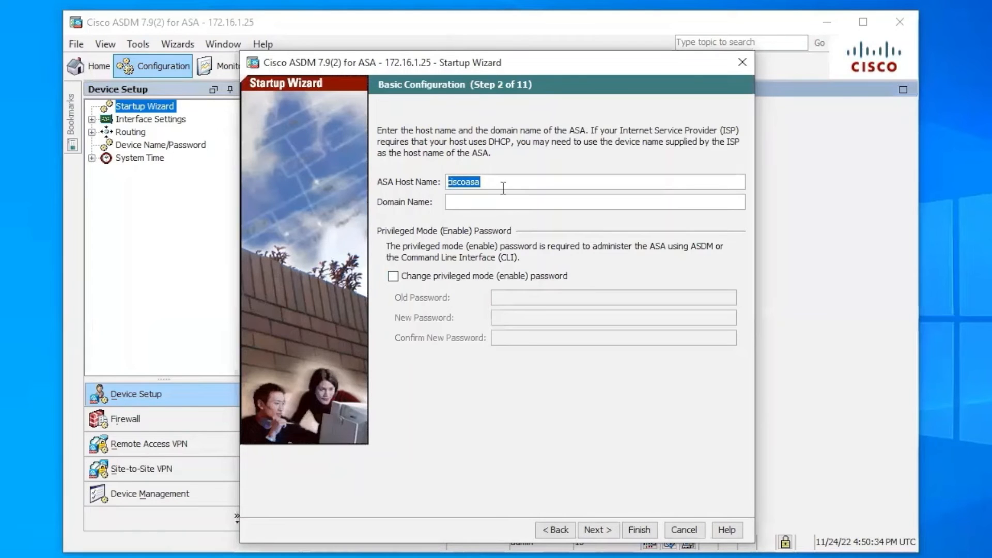
text(ASA)
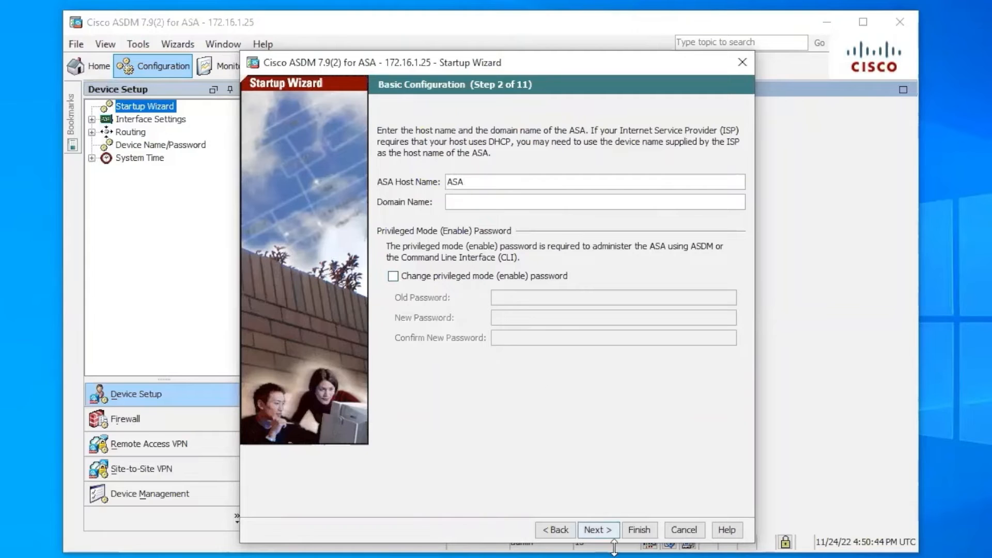
click(600, 530)
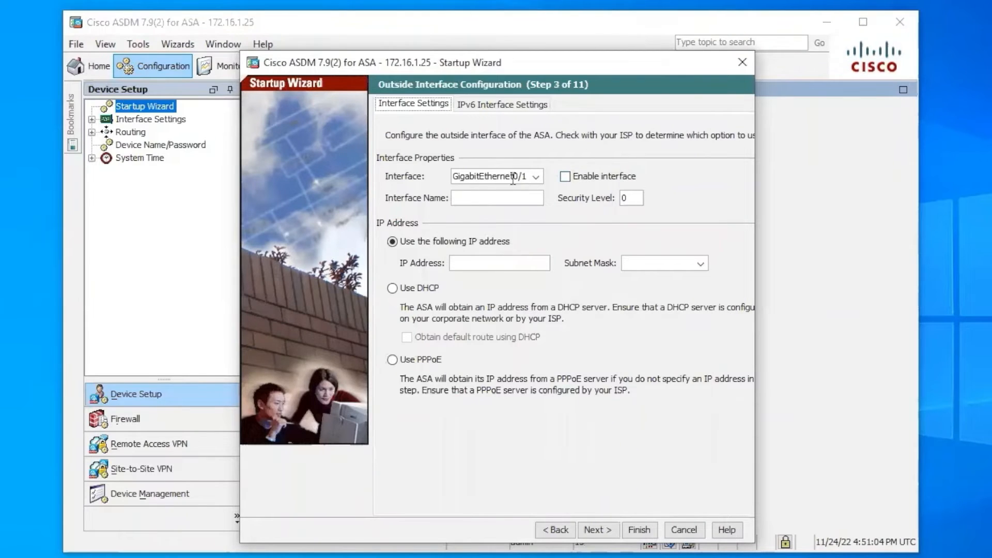
Enable GigabitEthernet0/1, name it outside, and set it to obtain its address via DHCP.
click(536, 177)
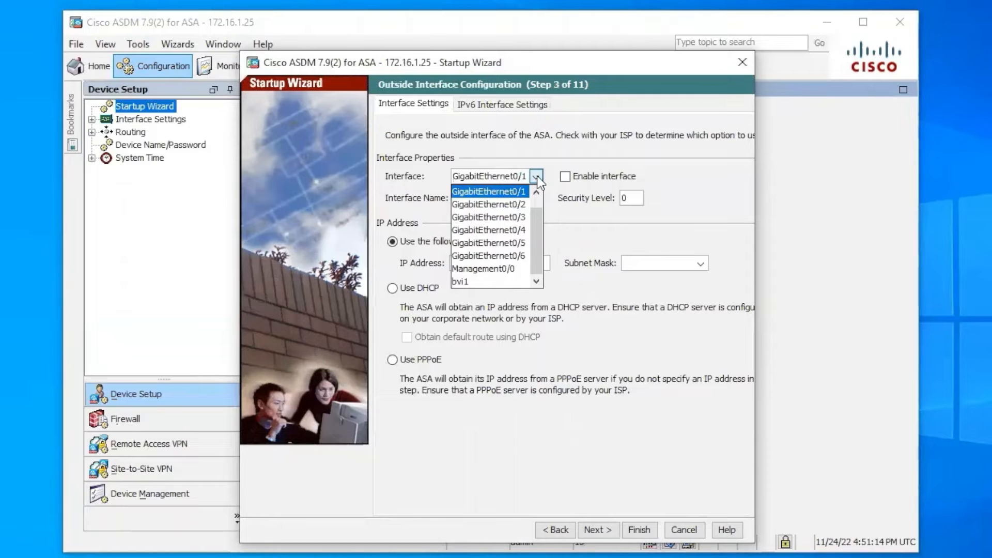
click(515, 192)
click(565, 177)
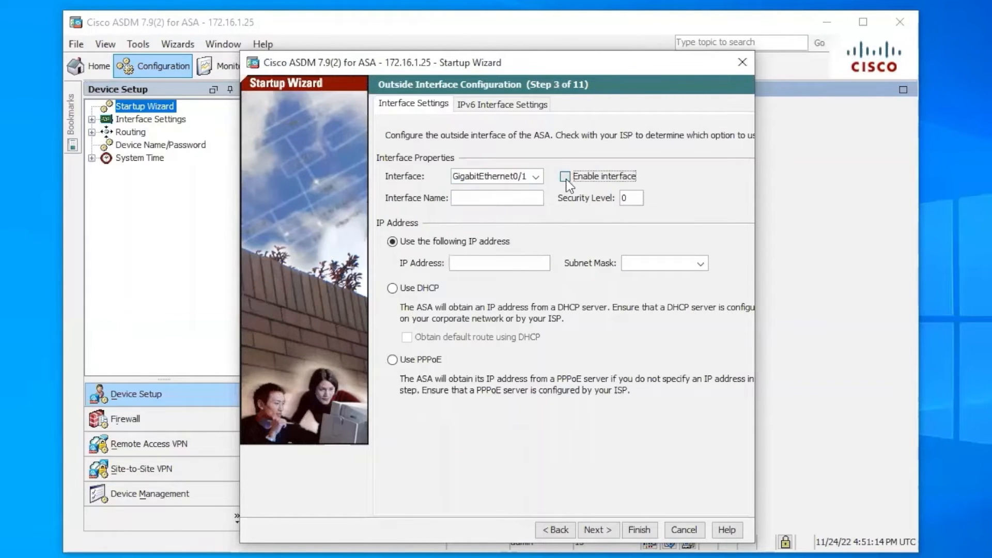
click(508, 195)
text(outside)
click(392, 288)
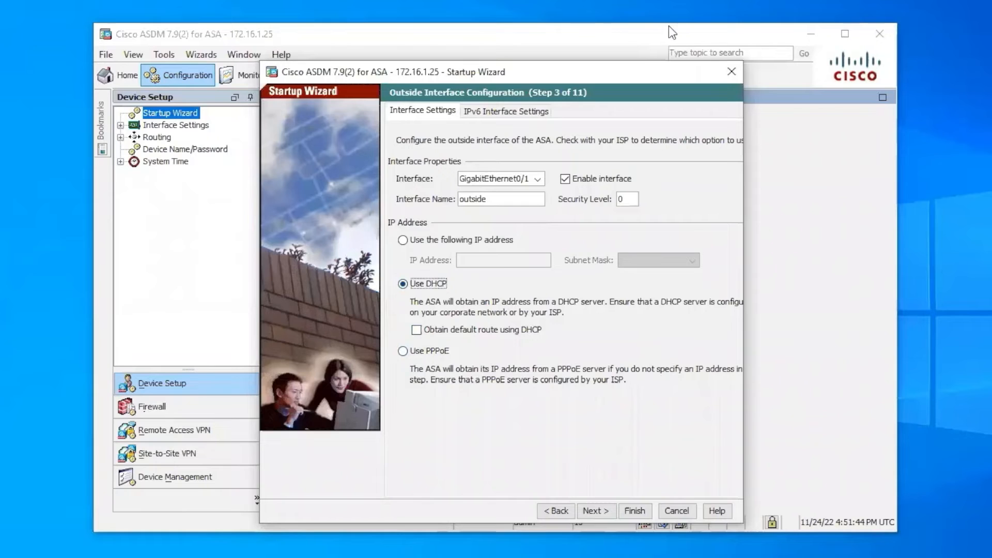
click(601, 512)
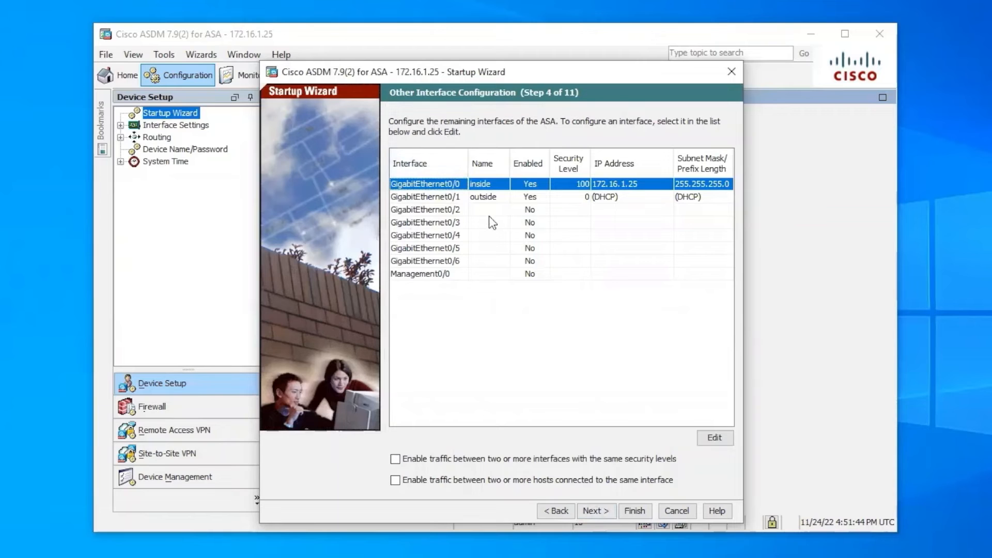
Add a static route on outside to any4 (0.0.0.0) via gateway 192.168.1.1.
click(599, 509)
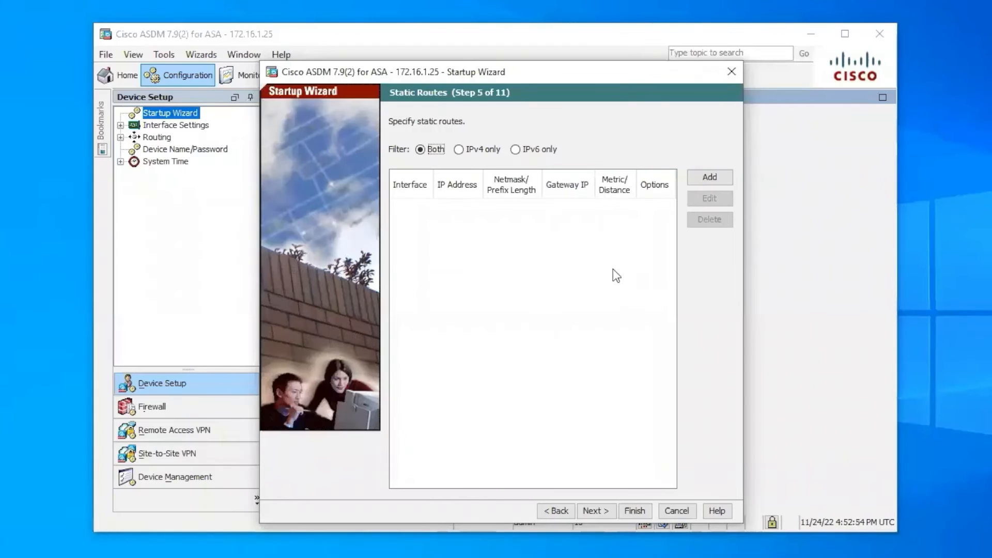
click(705, 179)
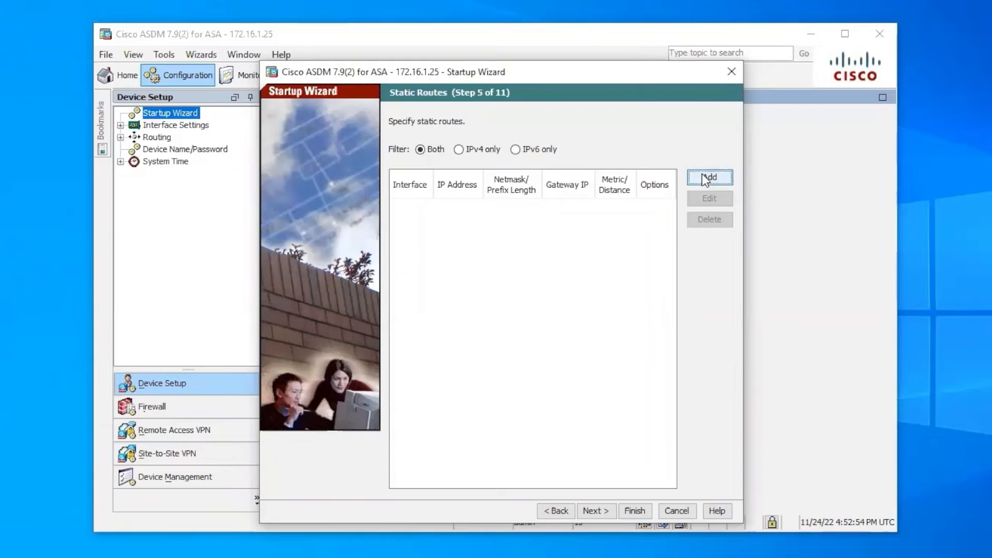
click(551, 194)
click(510, 216)
click(484, 214)
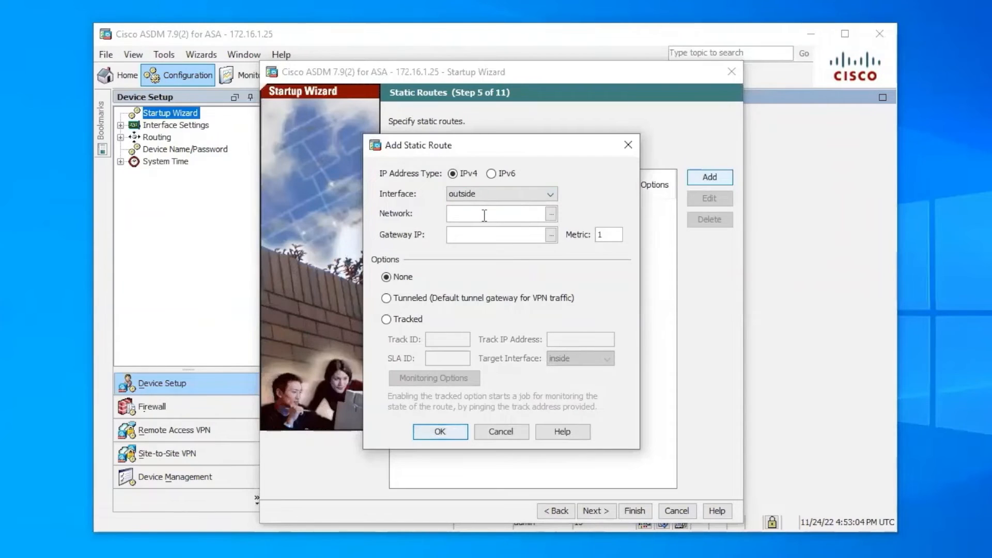
text(0.0.0.0)
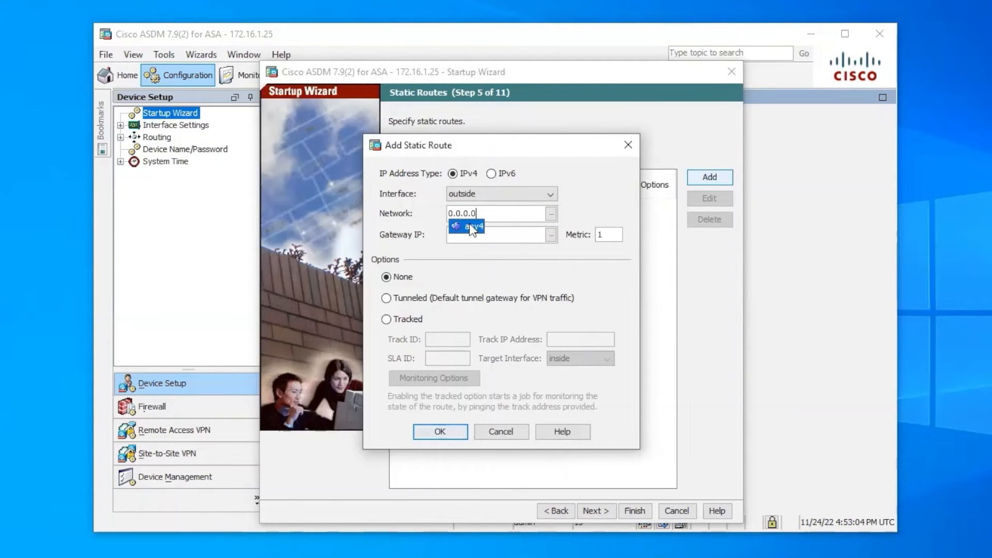
click(467, 227)
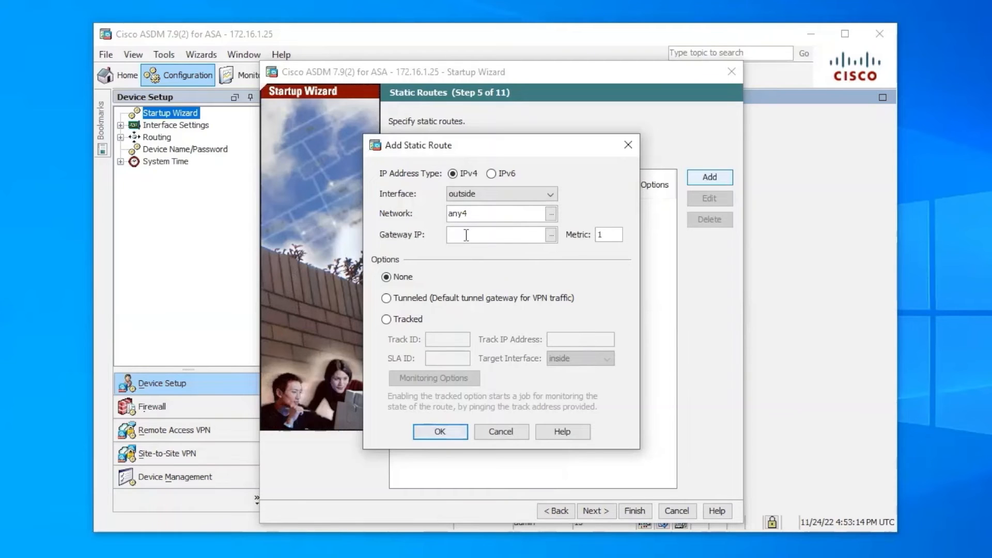
text(192.168.1.1)
click(434, 431)
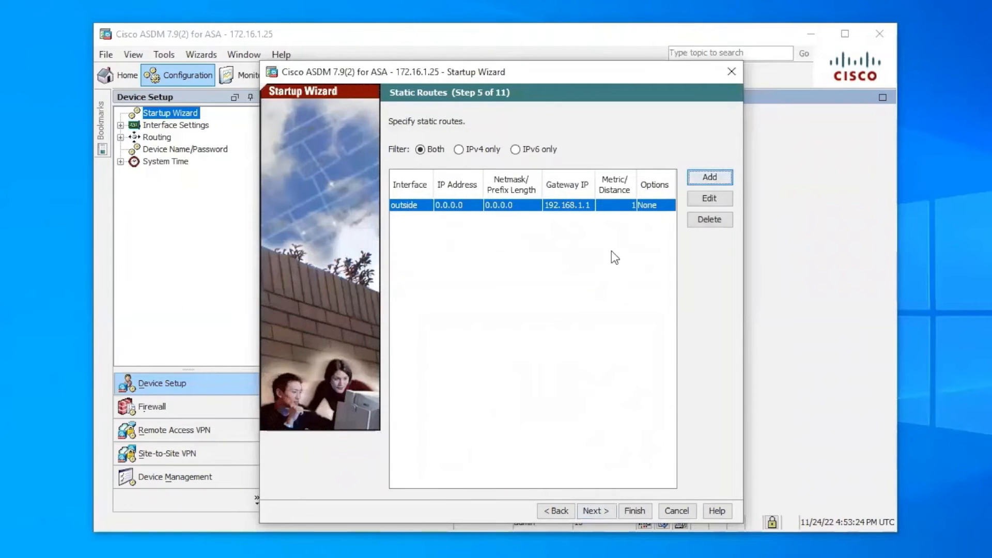
click(592, 511)
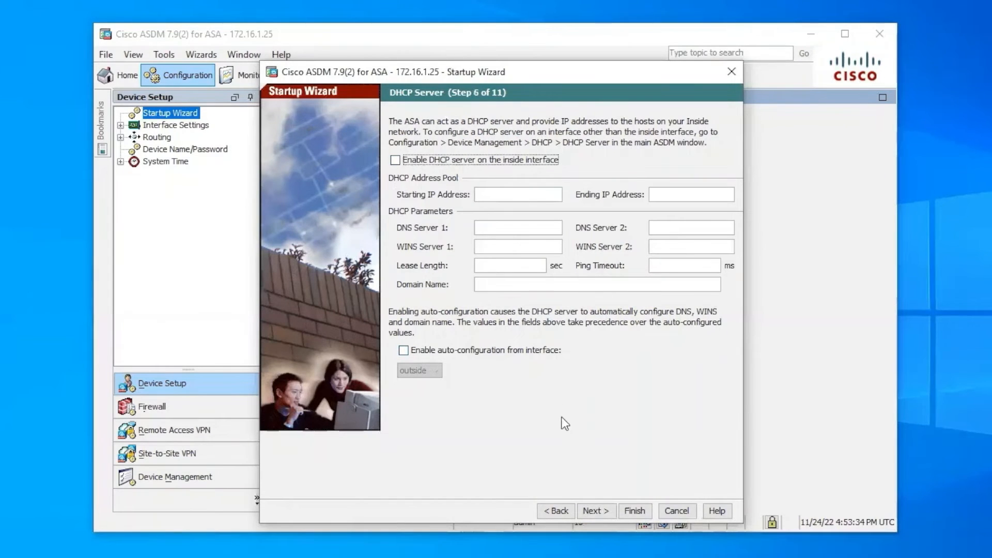
Skip the DHCP server and enable PAT using the GigabitEthernet0/1 interface address.
click(594, 506)
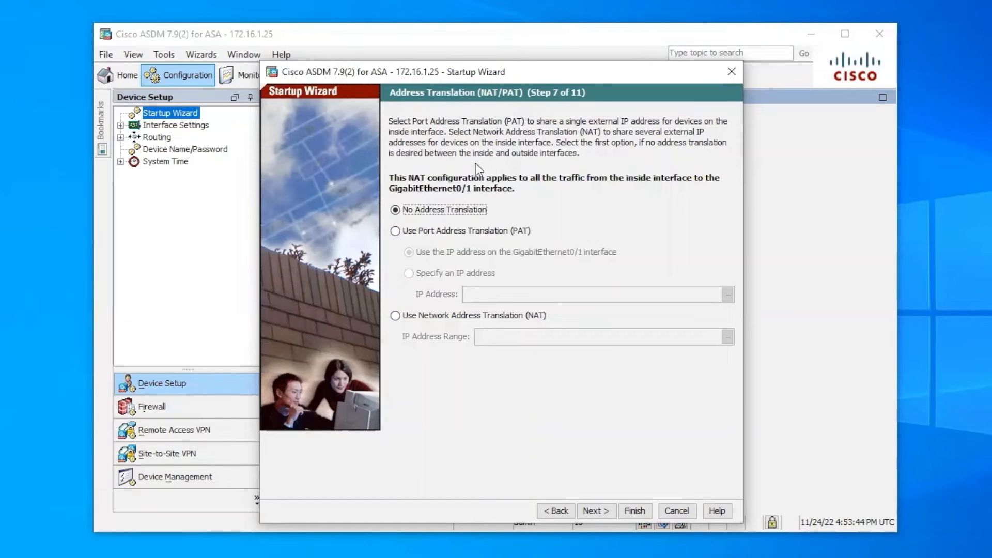
click(395, 231)
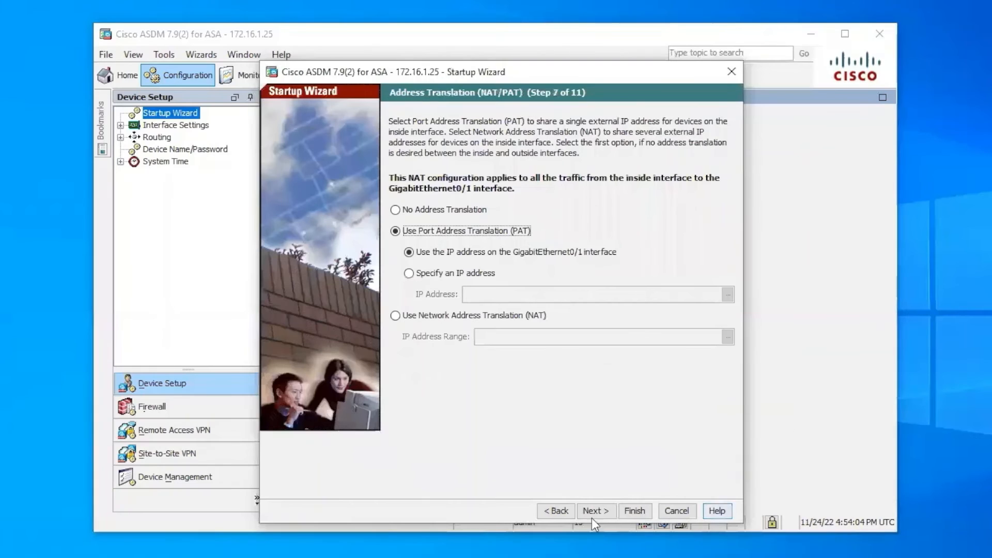
click(592, 510)
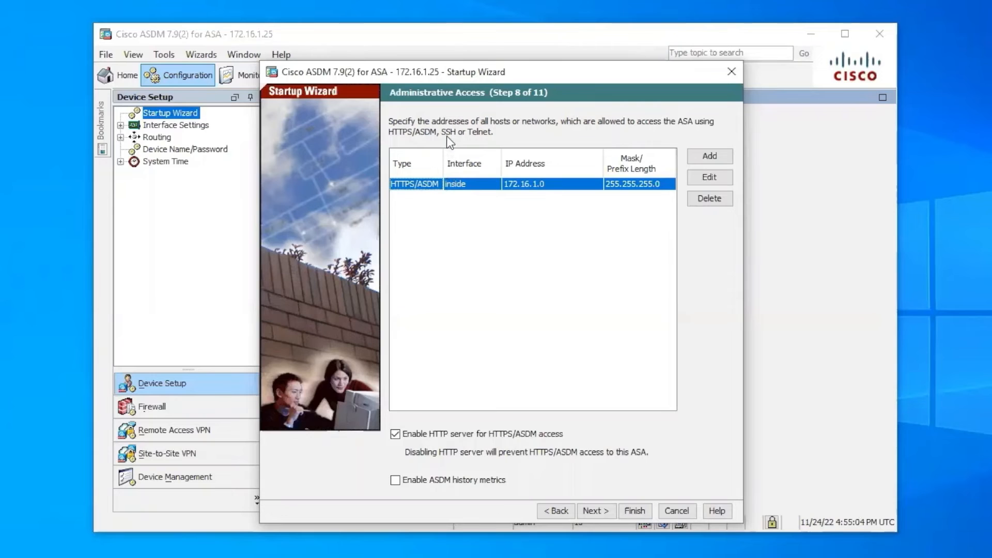
Keep the Administrative Access, Auto Update and Smart Call Home defaults, then finish the wizard.
click(593, 510)
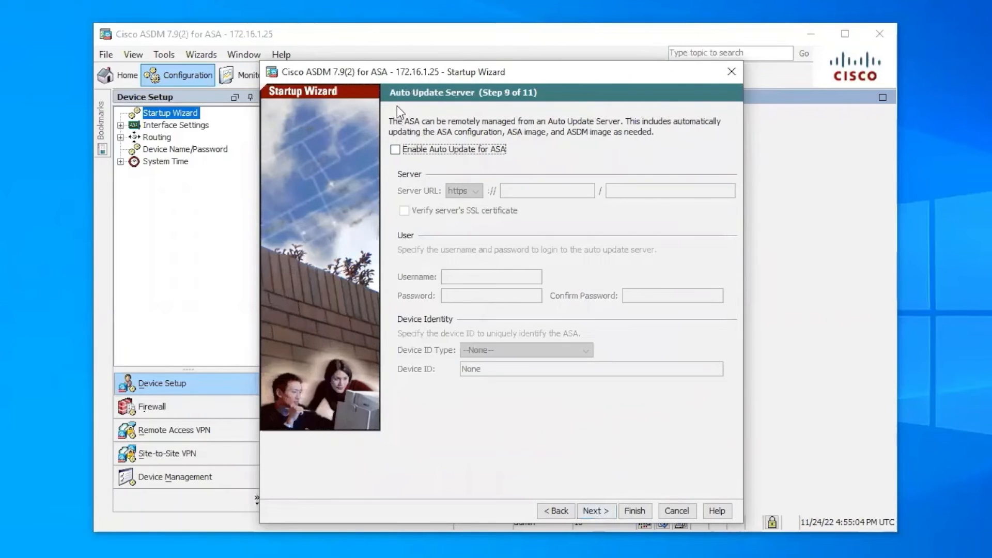
click(598, 510)
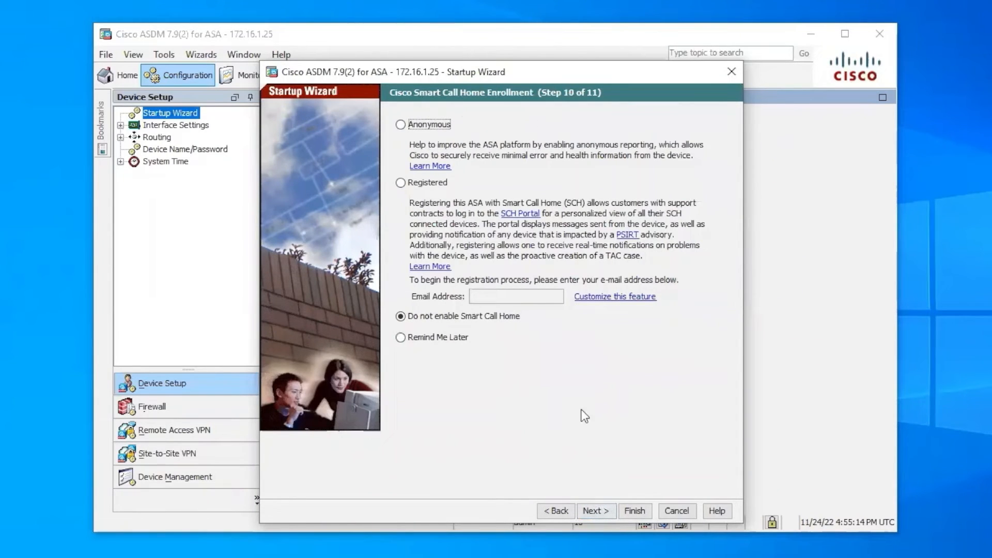
click(591, 510)
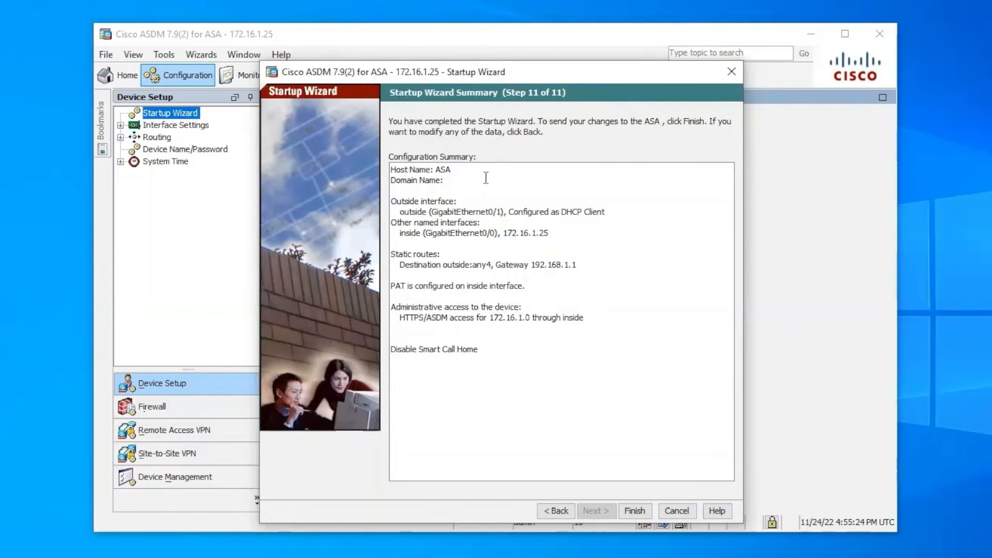
click(635, 510)
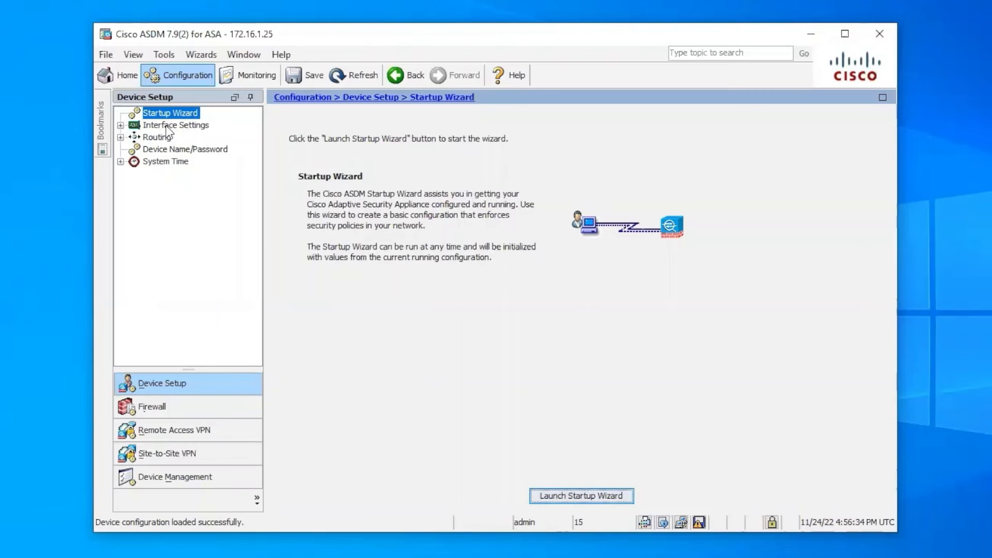
Check the outside 192.168.1.207 address and the default route via 192.168.1.1, then window the remote session.
click(121, 125)
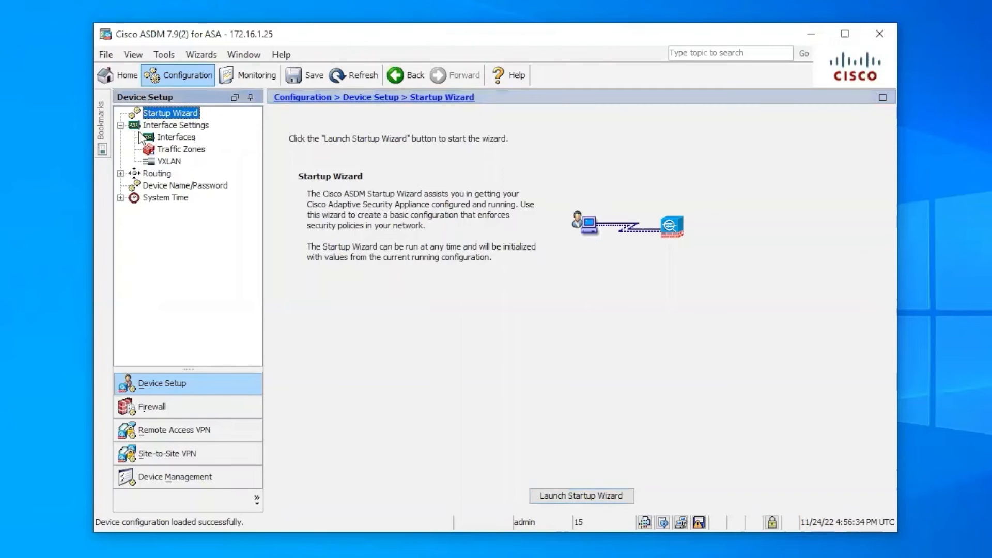
click(164, 137)
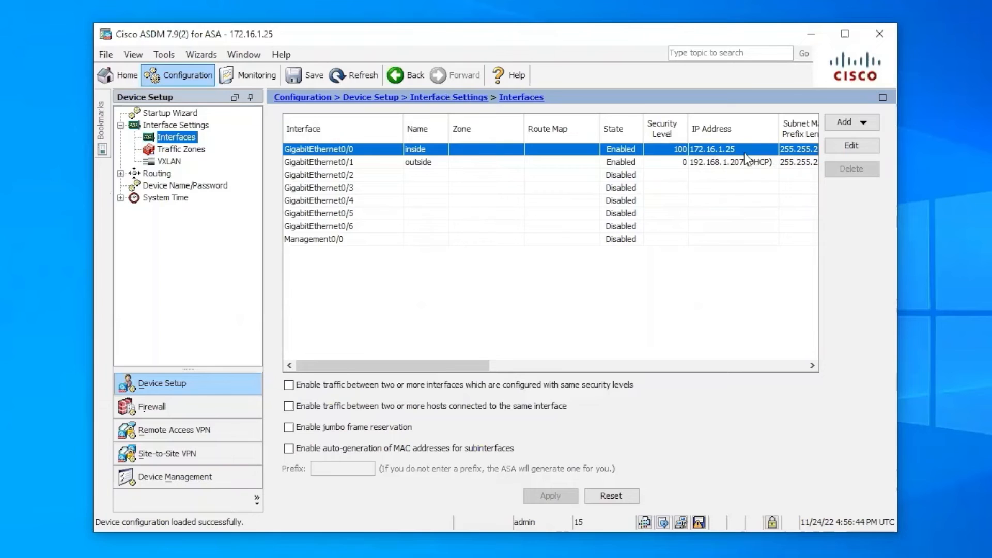
click(121, 173)
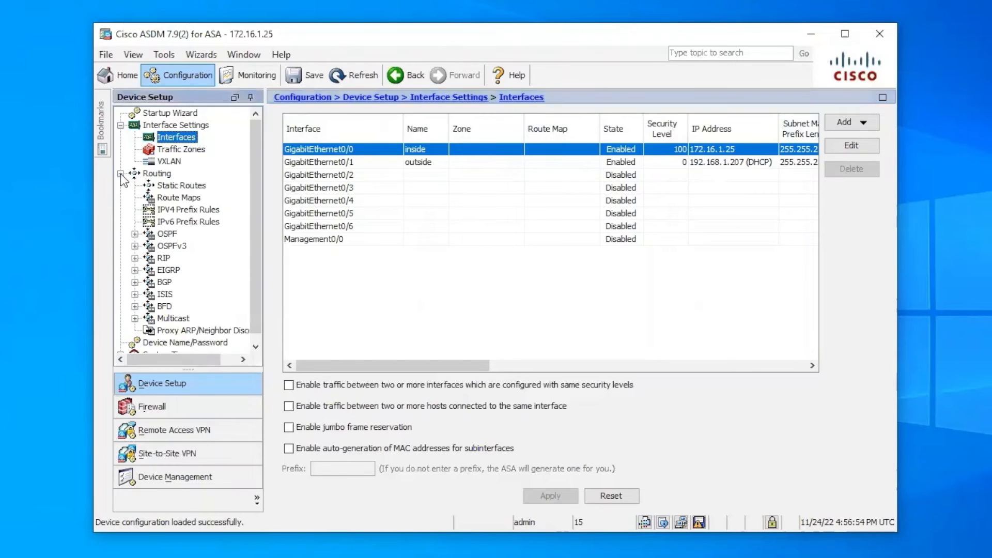
click(178, 185)
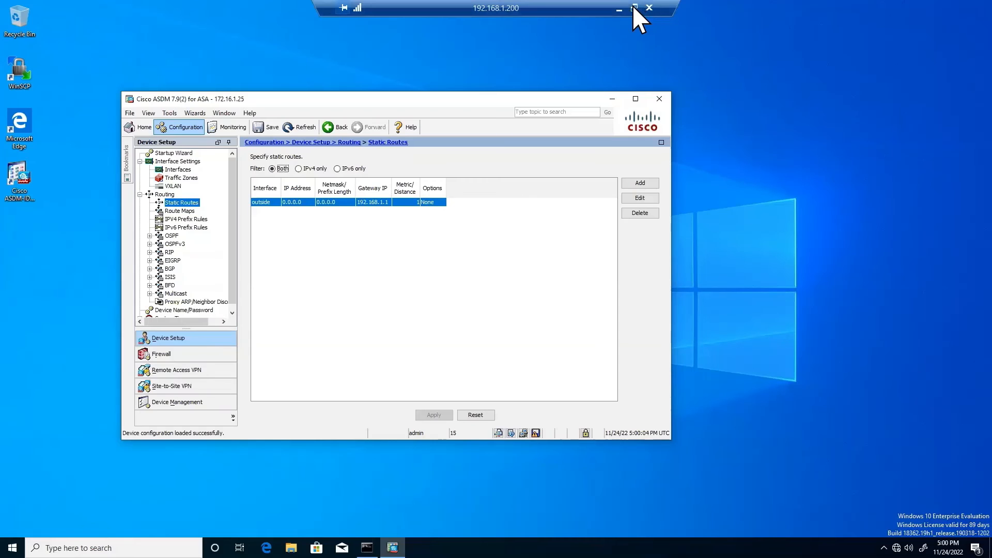
click(634, 8)
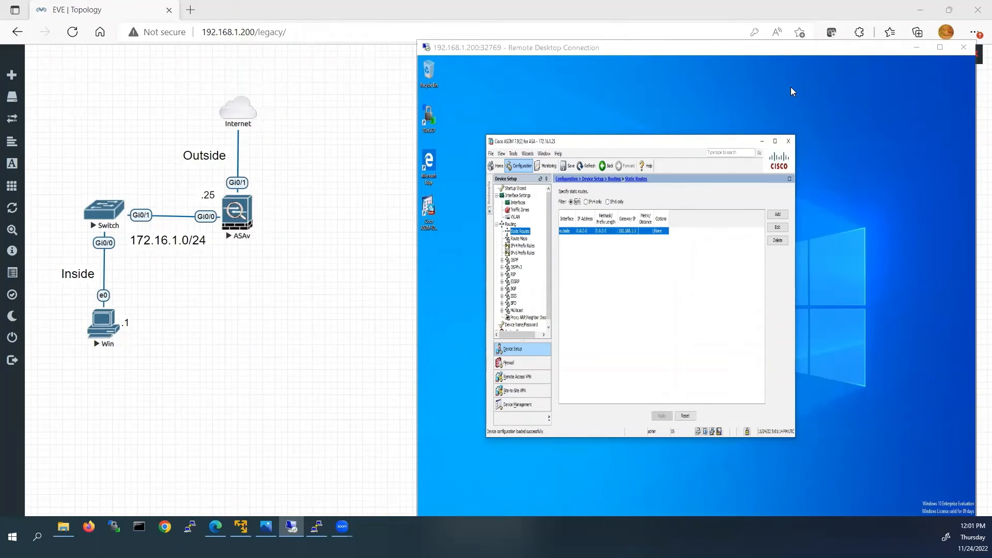
Run 'ping 8.8.8.8 -t' in the inside PC's Command Prompt, which times out.
click(941, 48)
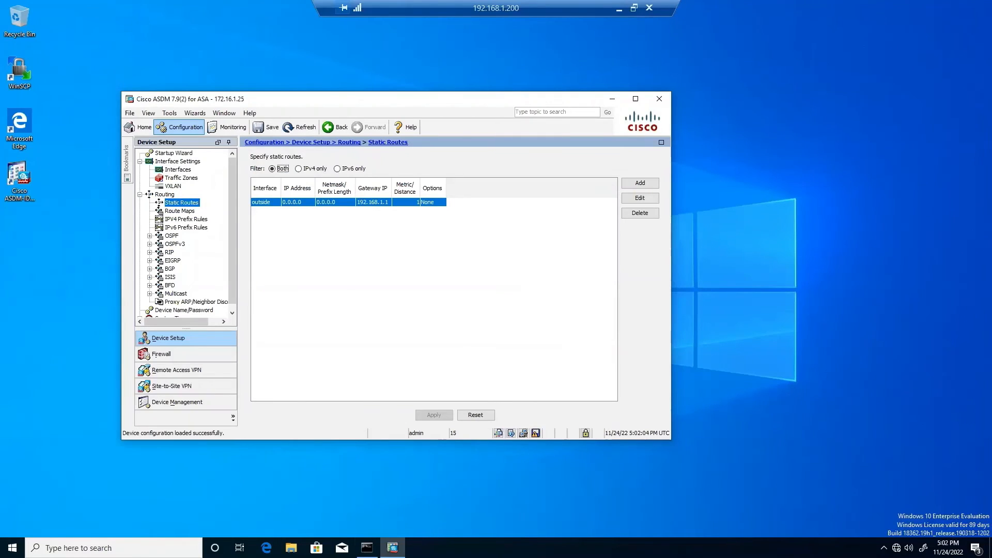
click(367, 547)
click(336, 529)
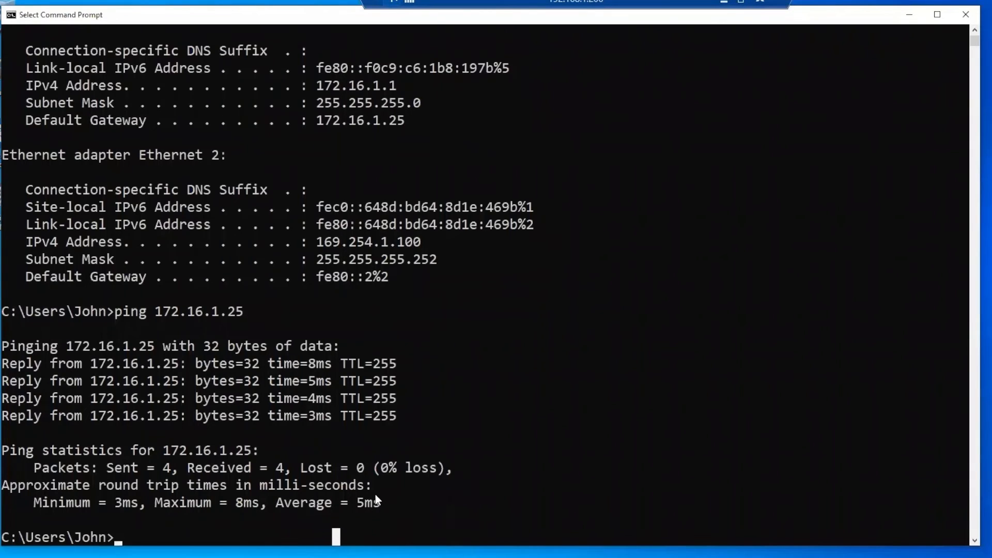
text(ping )
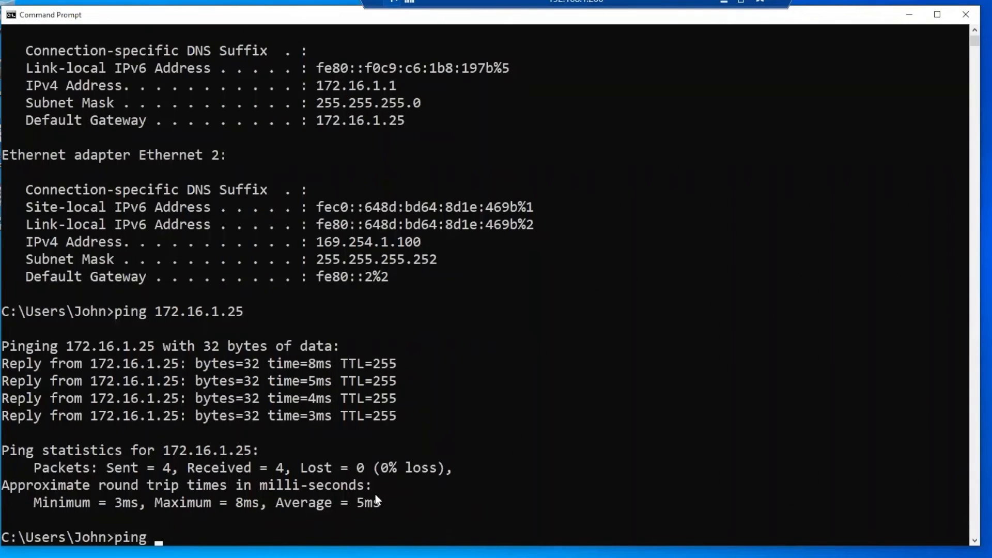
text(8.8.8.8 -t)
key(Return)
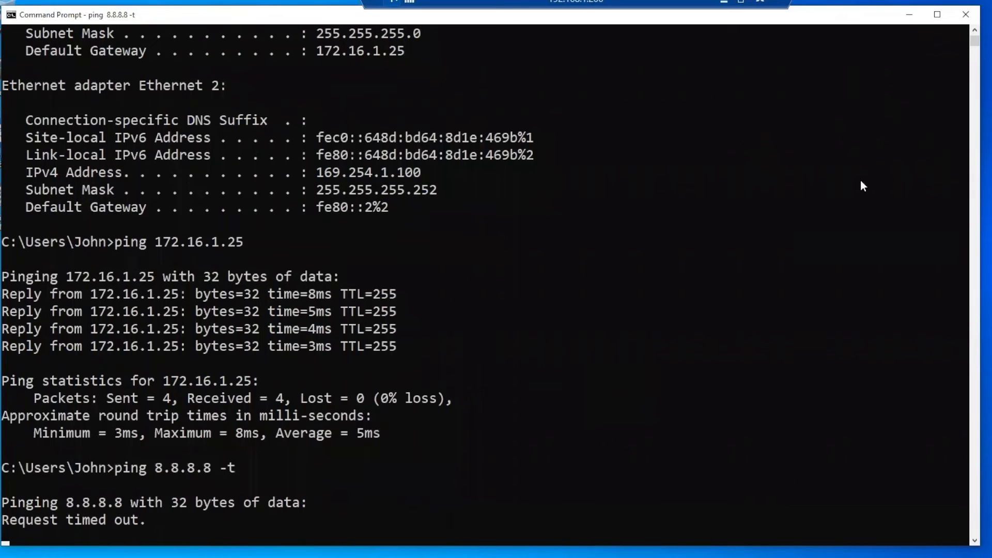
Open the inspection_default rule from Firewall Service Policy Rules for editing.
click(455, 557)
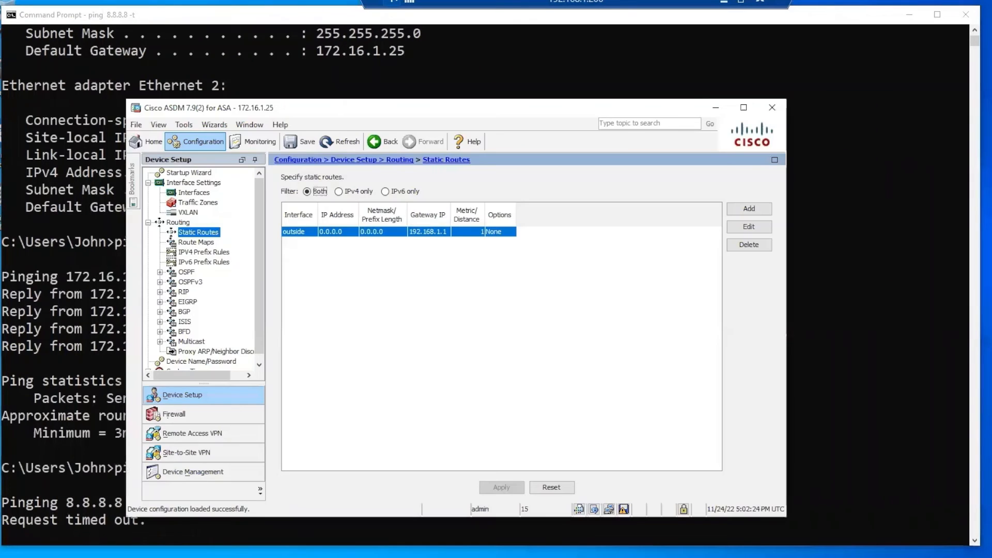
drag(370, 106, 530, 49)
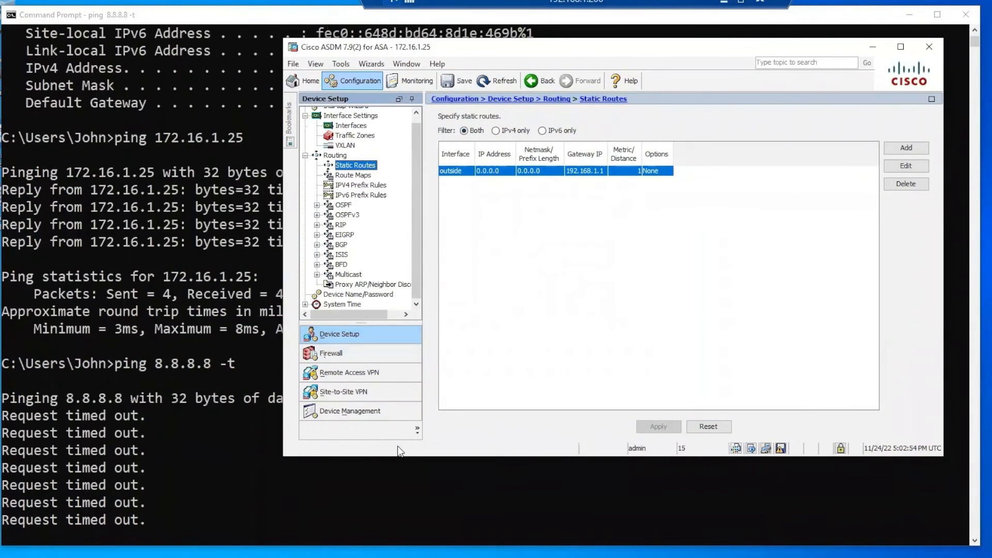
click(343, 356)
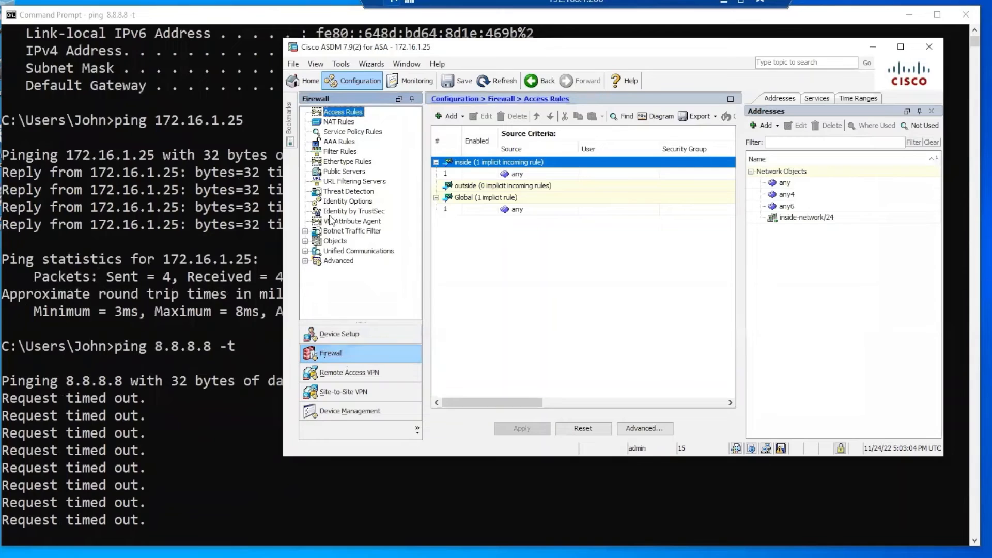
click(345, 132)
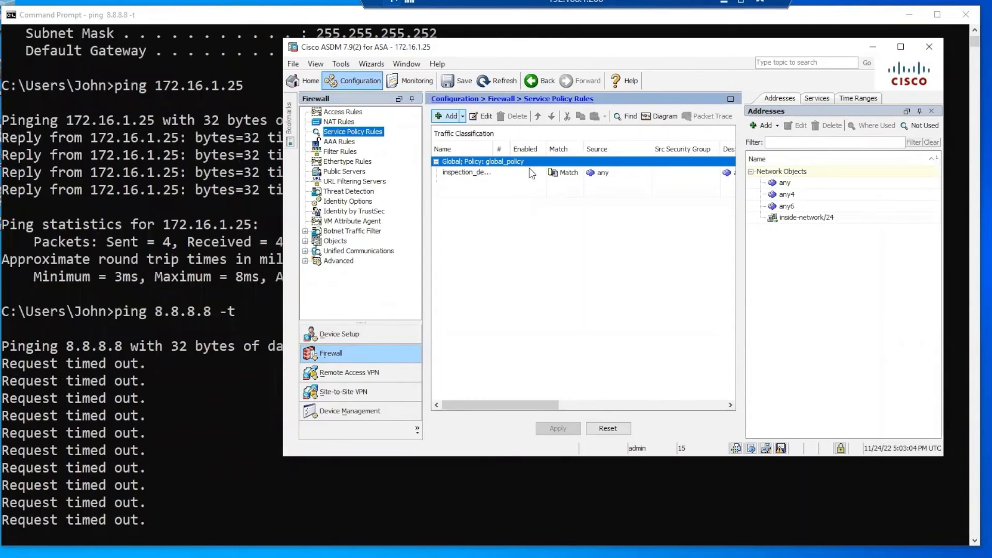
click(463, 172)
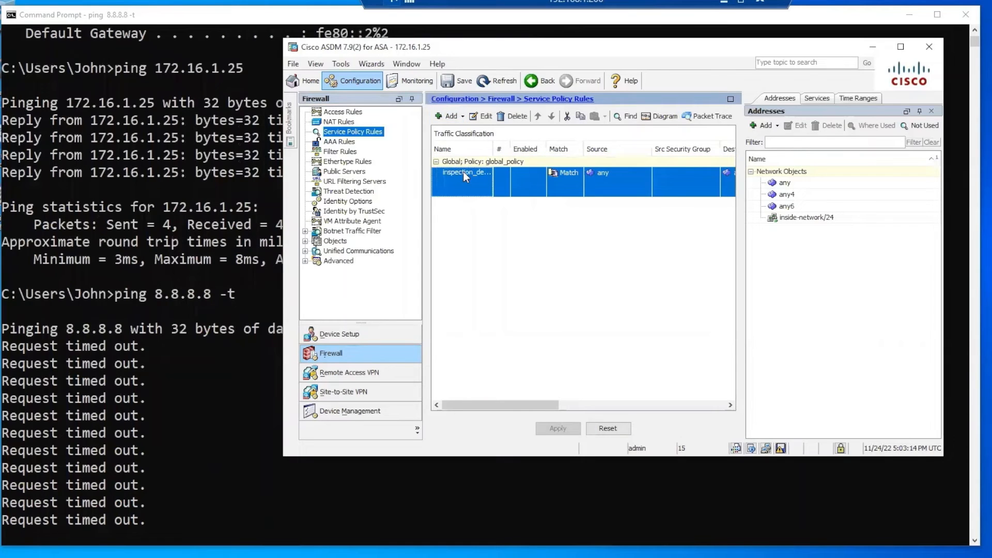
click(477, 115)
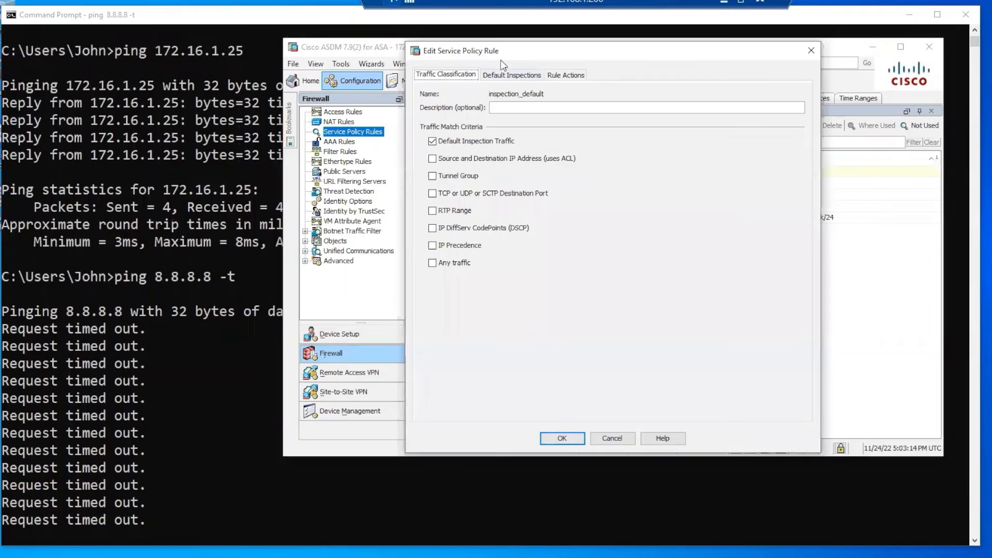
Enable ICMP inspection in the rule actions and apply the change to the ASA.
drag(507, 51, 493, 72)
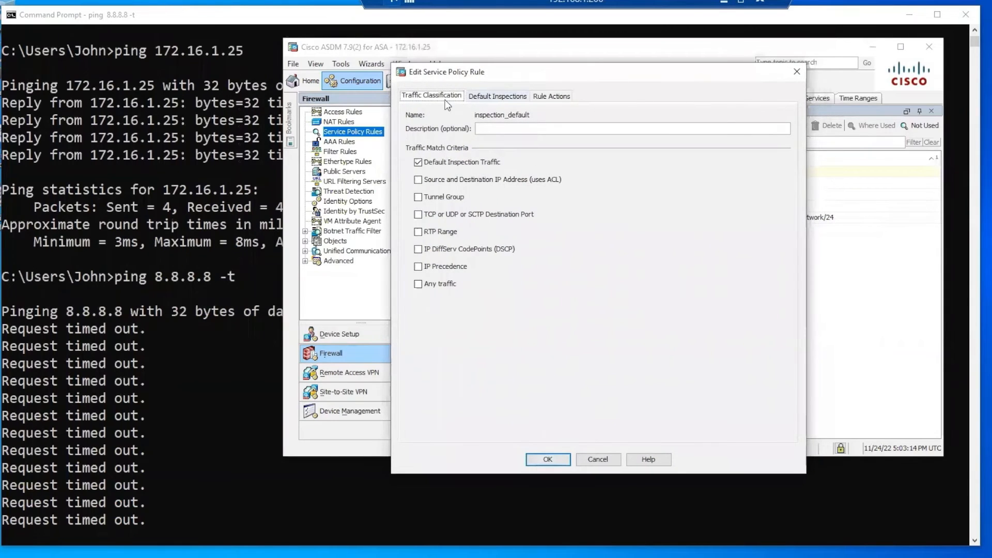
click(498, 100)
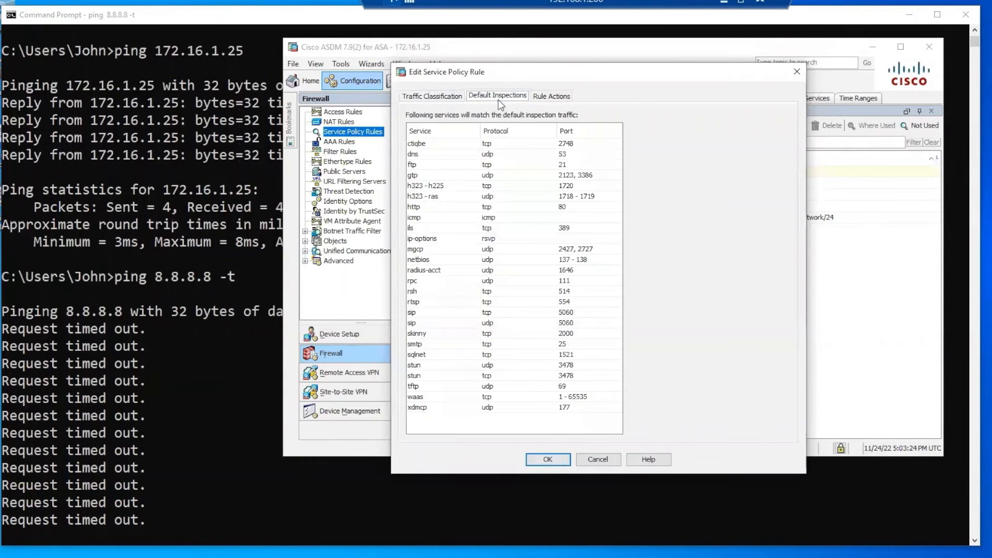
click(551, 96)
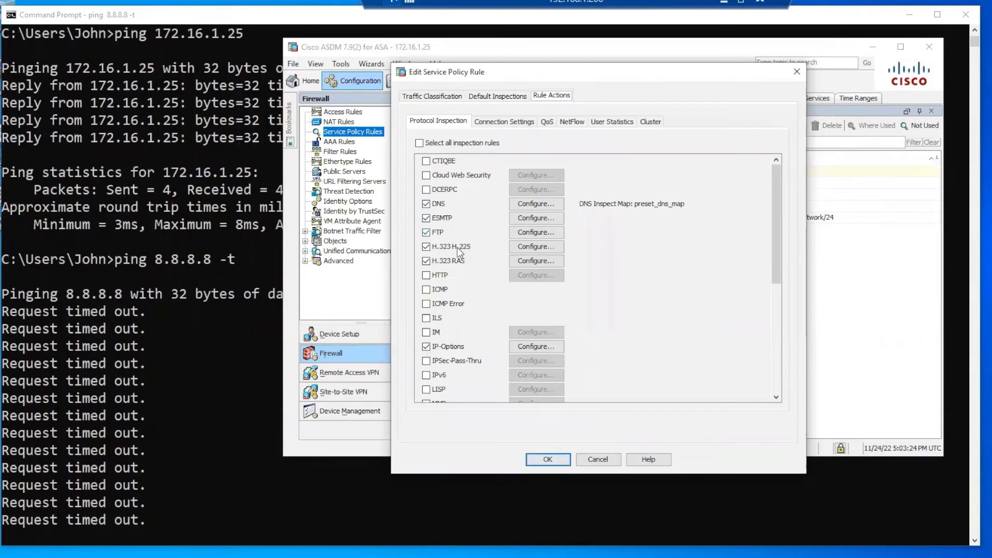
click(426, 290)
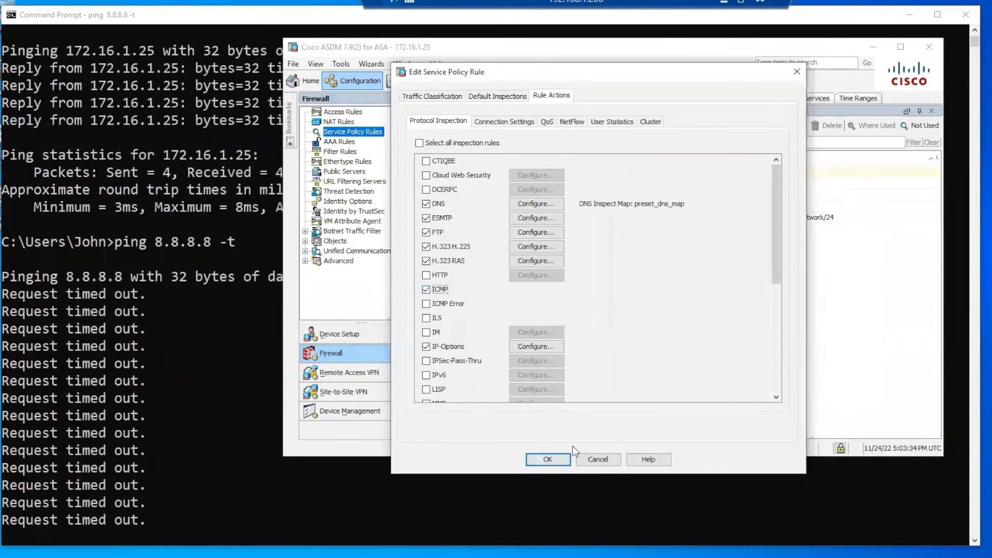
click(549, 459)
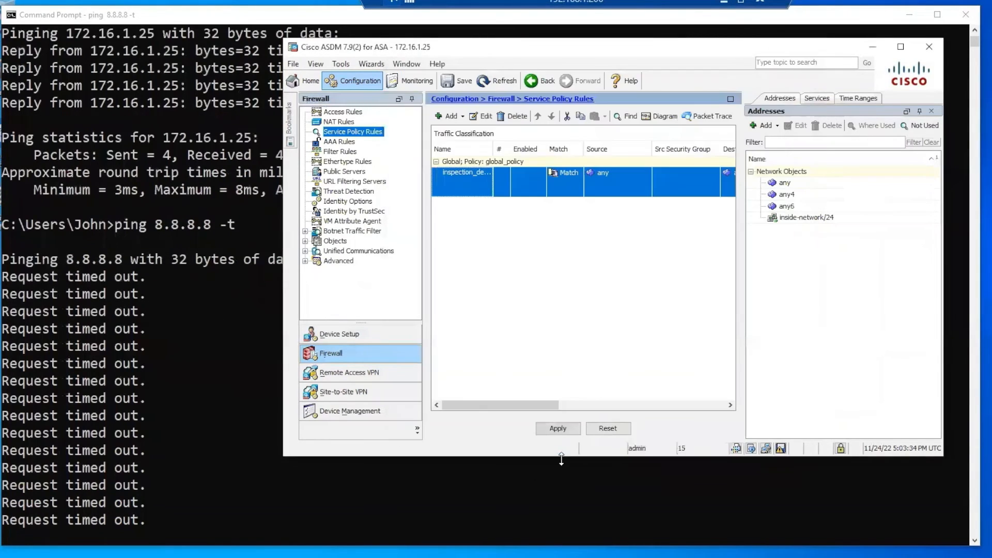
click(557, 428)
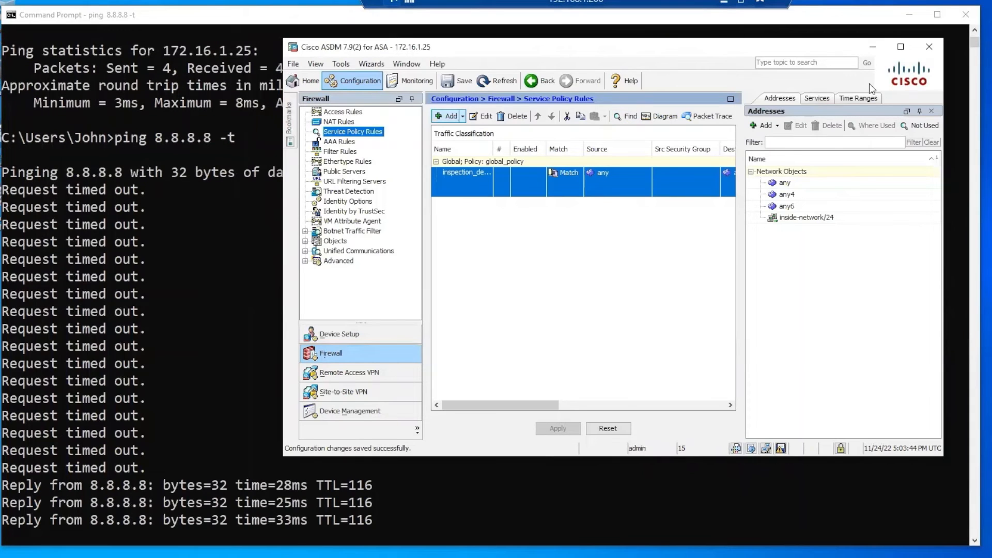
Stop the ping to 8.8.8.8 after 29 of 29 replies and window the remote session.
click(874, 46)
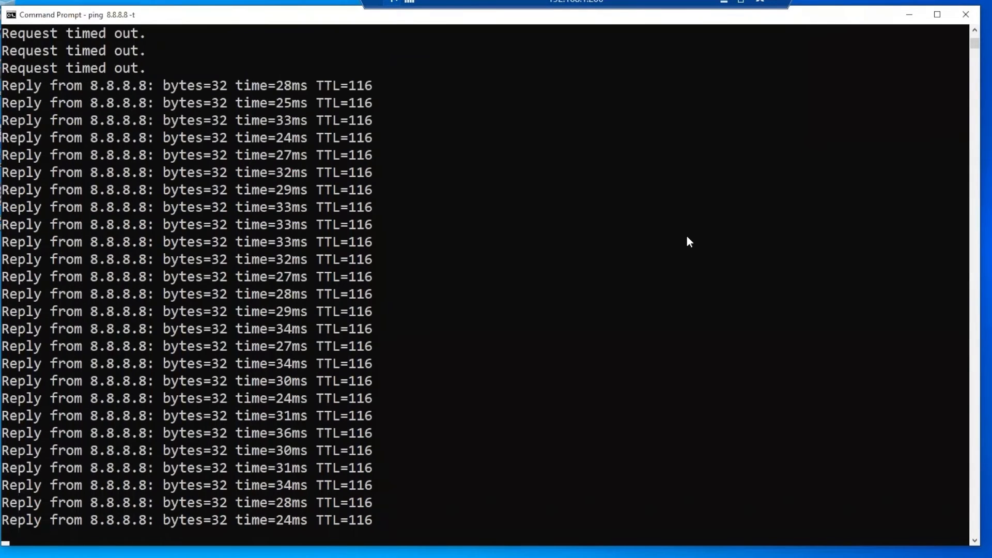
key(ctrl+c)
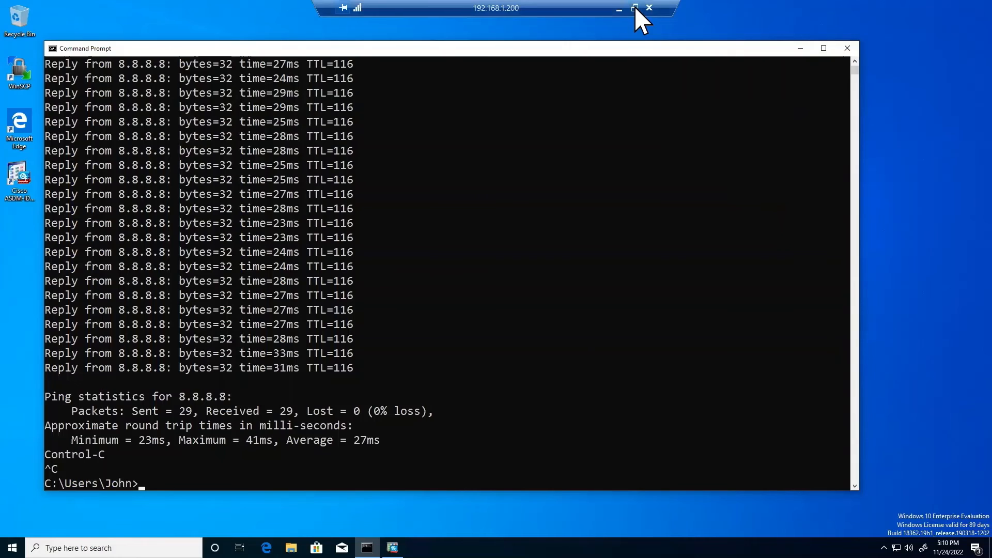
click(635, 7)
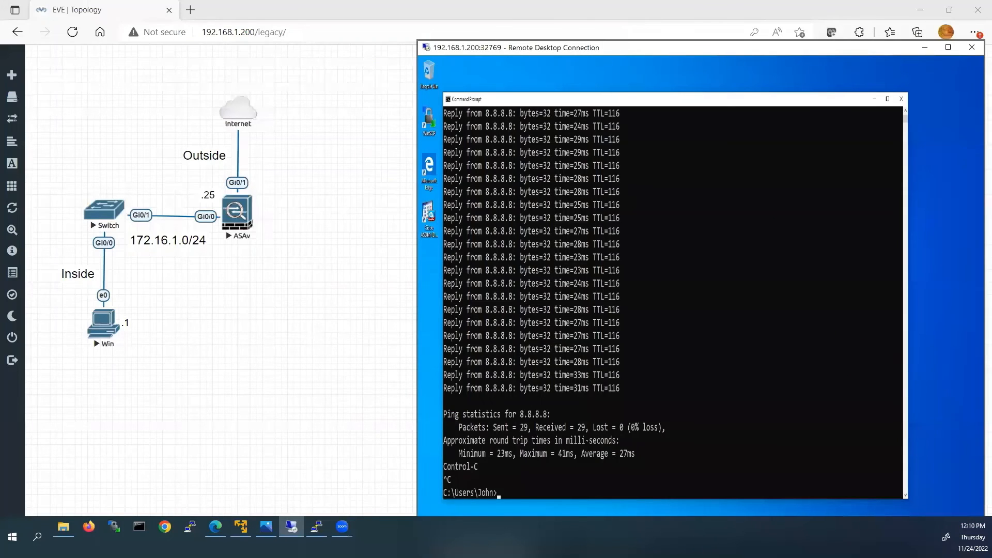
Ping google.com from the ASAv console, which fails with Invalid Hostname.
mouse_move(317, 526)
click(313, 486)
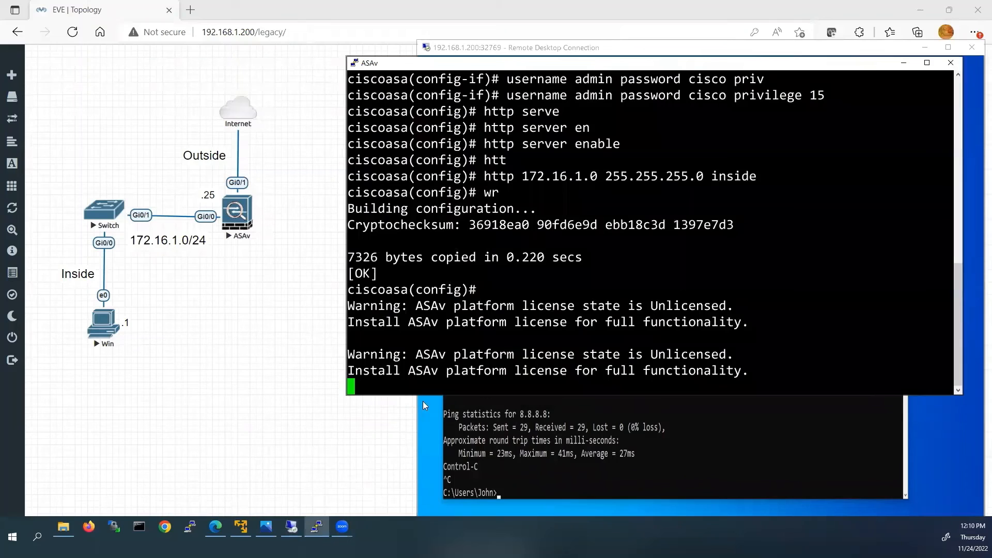
key(Return)
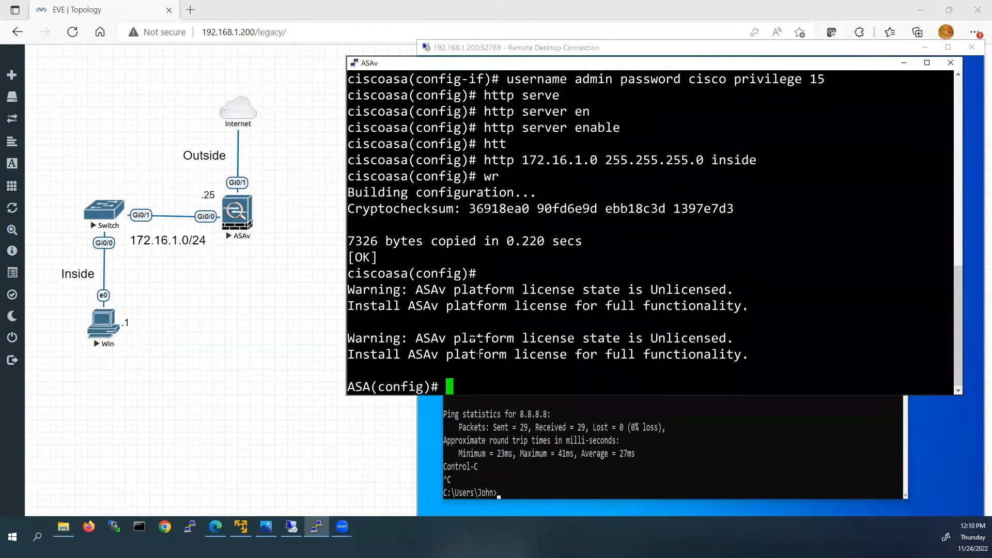
text(ping google.com)
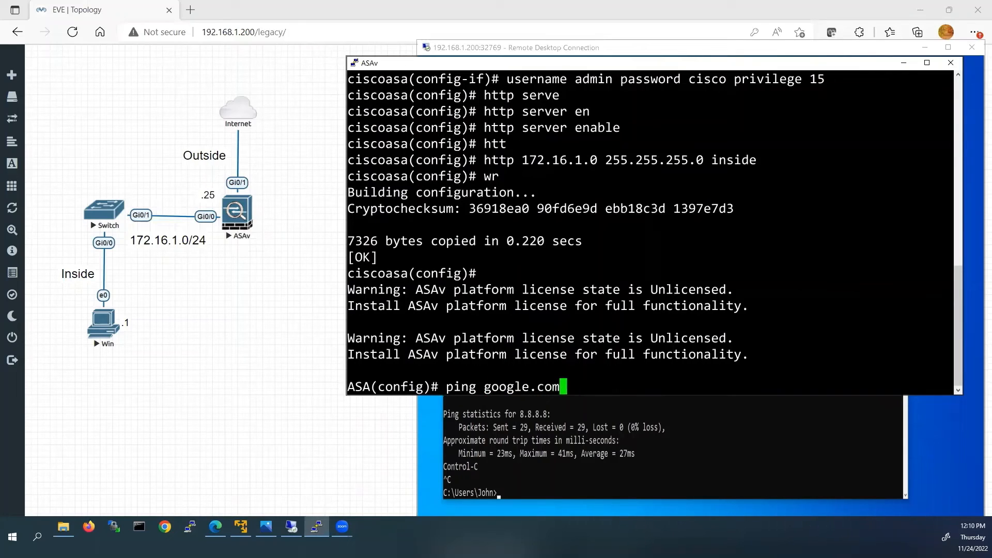
key(Return)
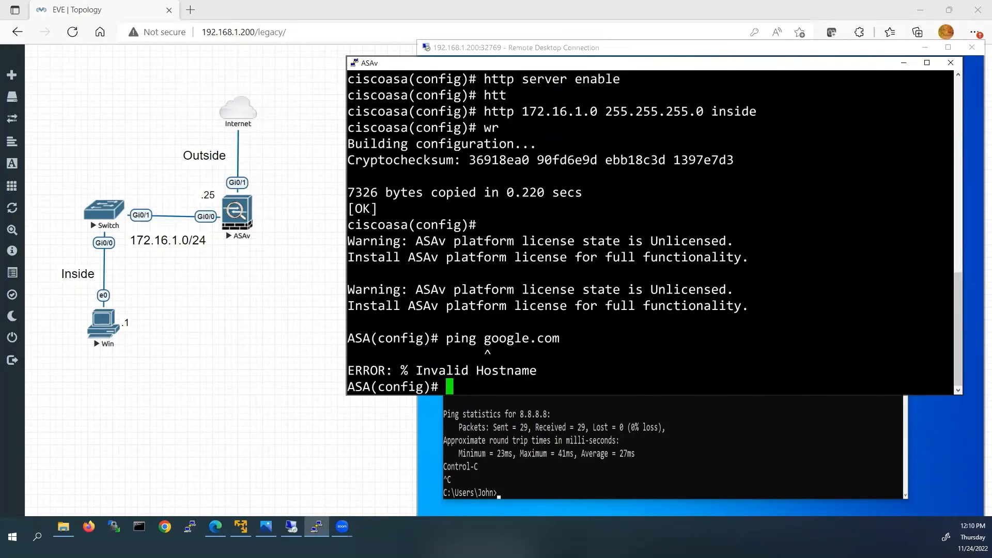
Enter 'dns domain-lookup outside' on the ASA using Tab completion.
text(dns dom)
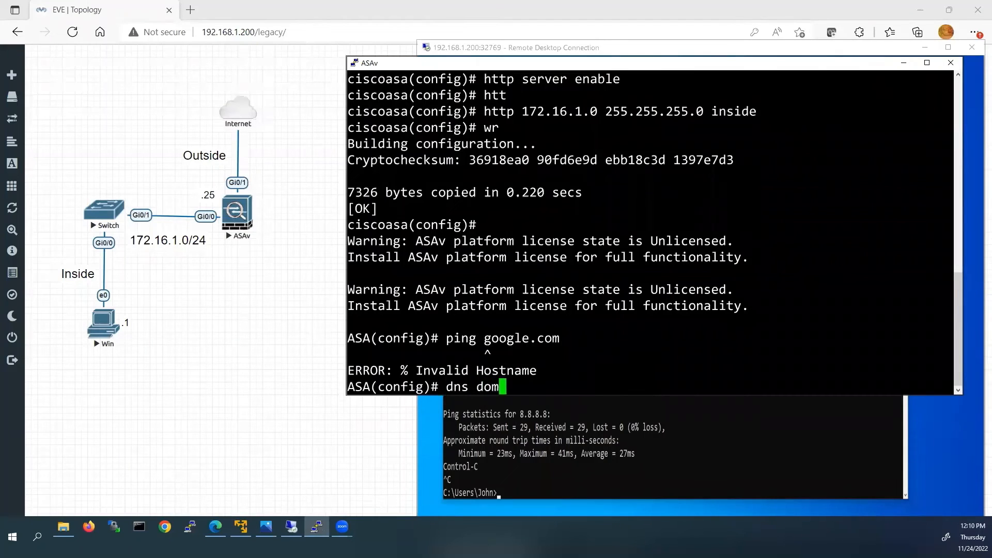
key(Tab)
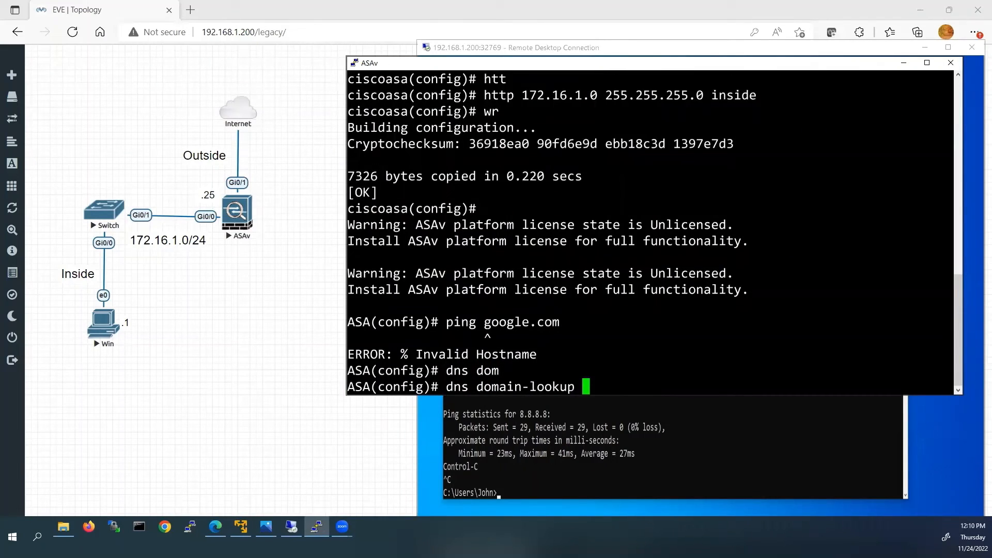
text(out)
key(Tab)
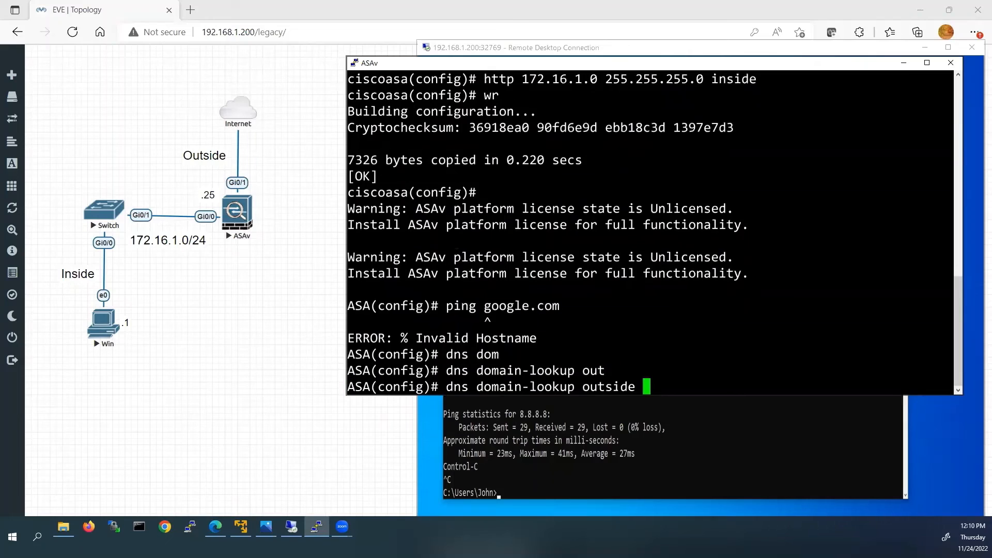
key(Return)
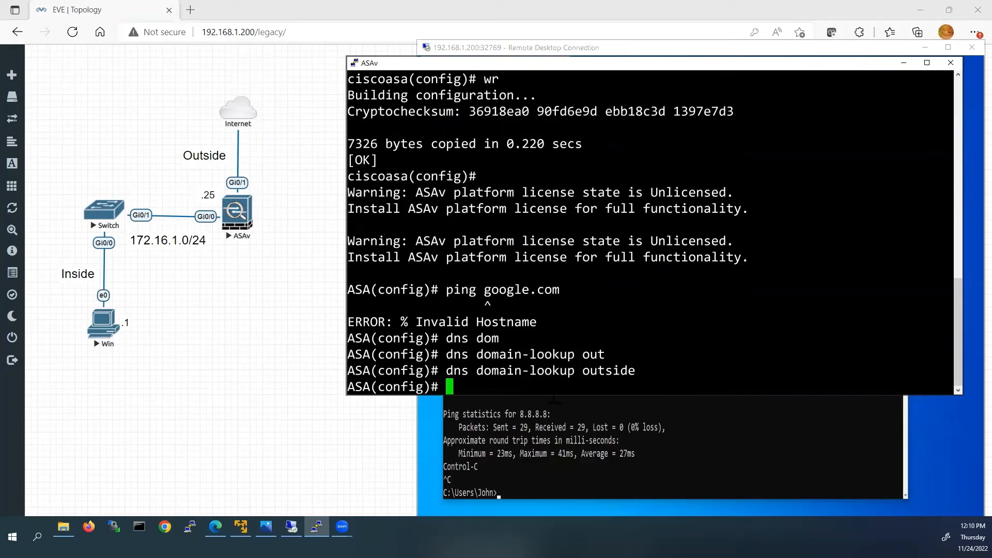
Bring ASDM back and refresh it from the device's running configuration.
click(947, 47)
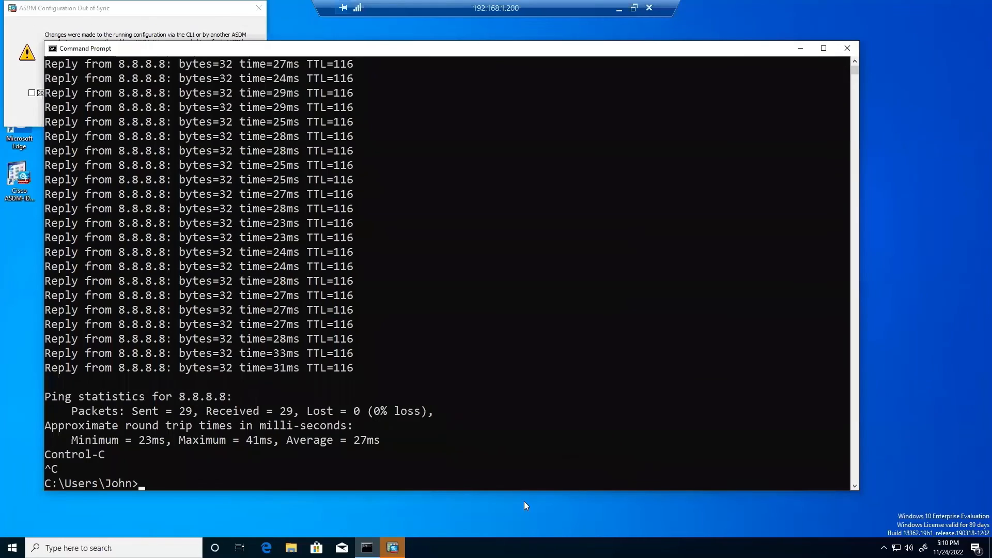
click(392, 548)
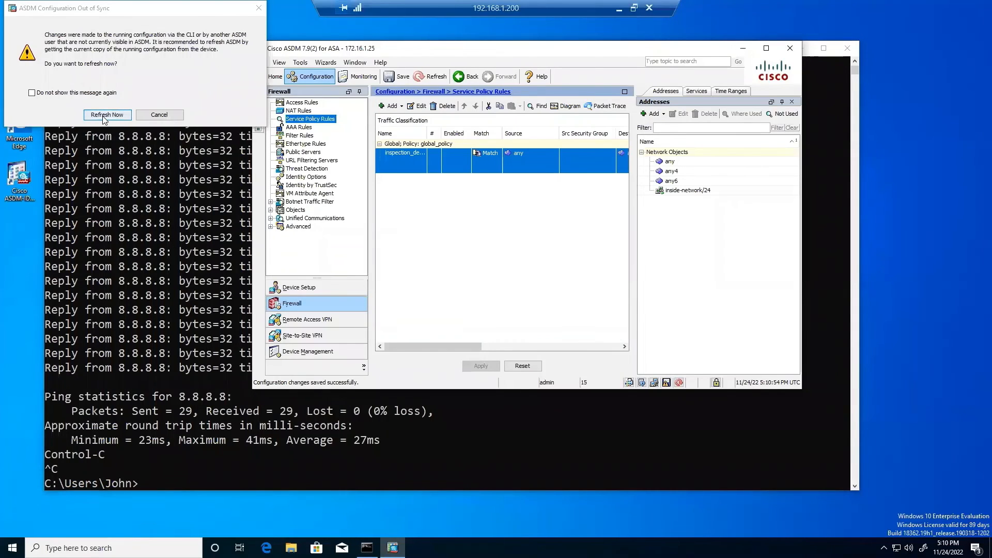
drag(113, 9, 275, 90)
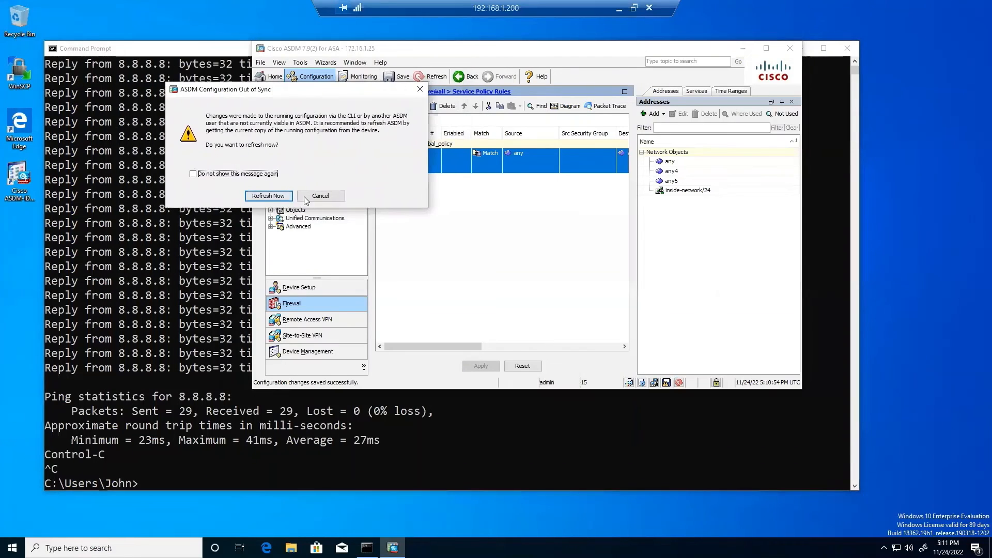
click(265, 196)
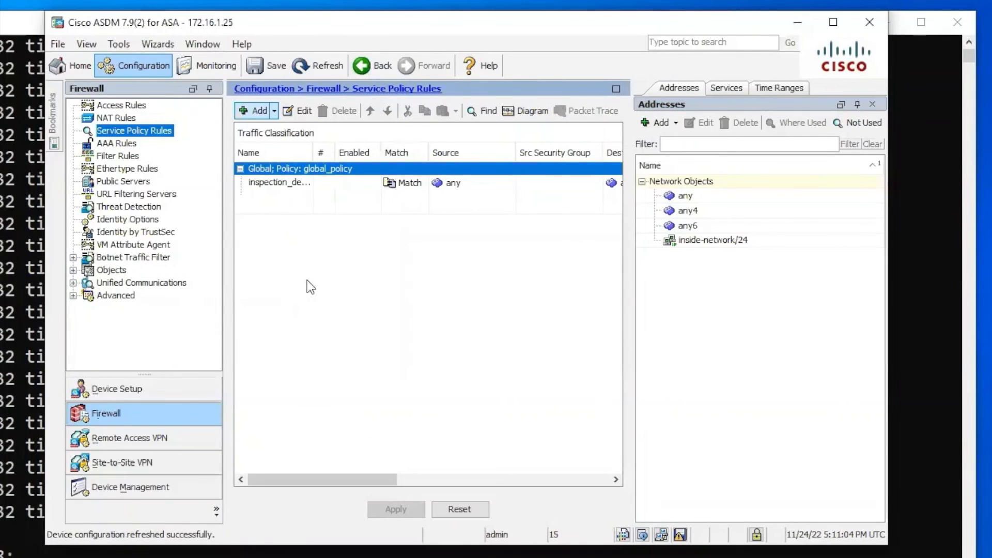
Set the DNS client's primary server to 8.8.8.8 on the outside interface and apply it.
click(143, 490)
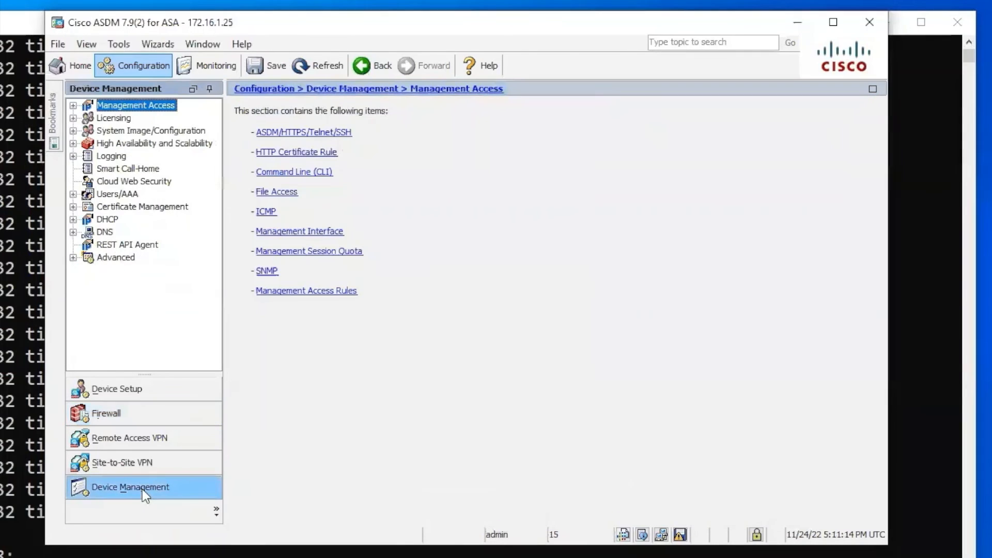
click(73, 233)
click(132, 244)
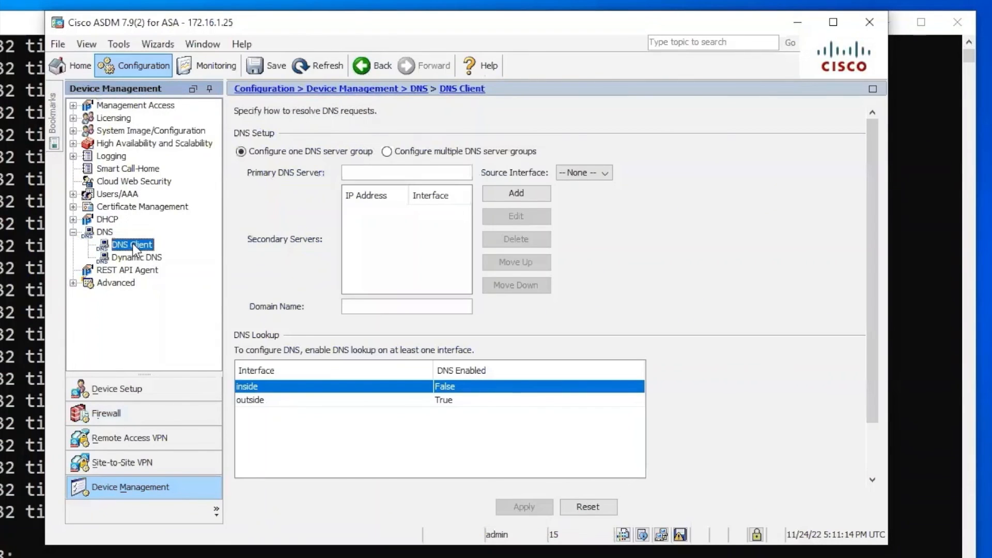
click(350, 174)
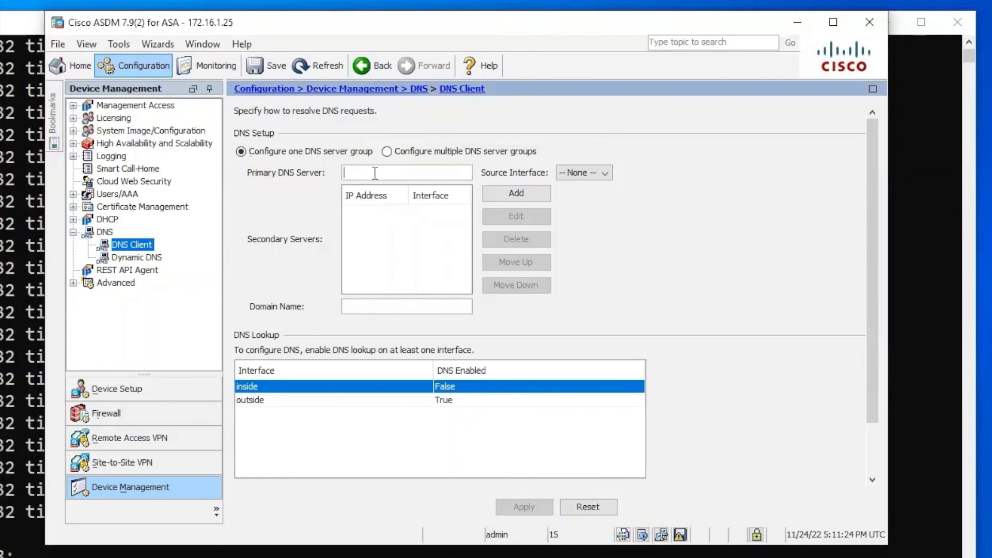
text(8.8.8.8)
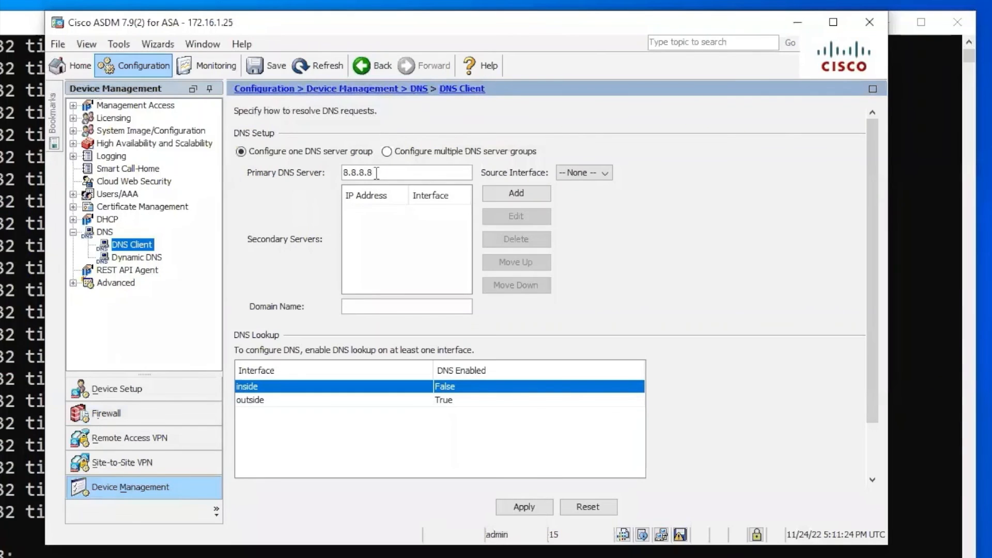
click(606, 174)
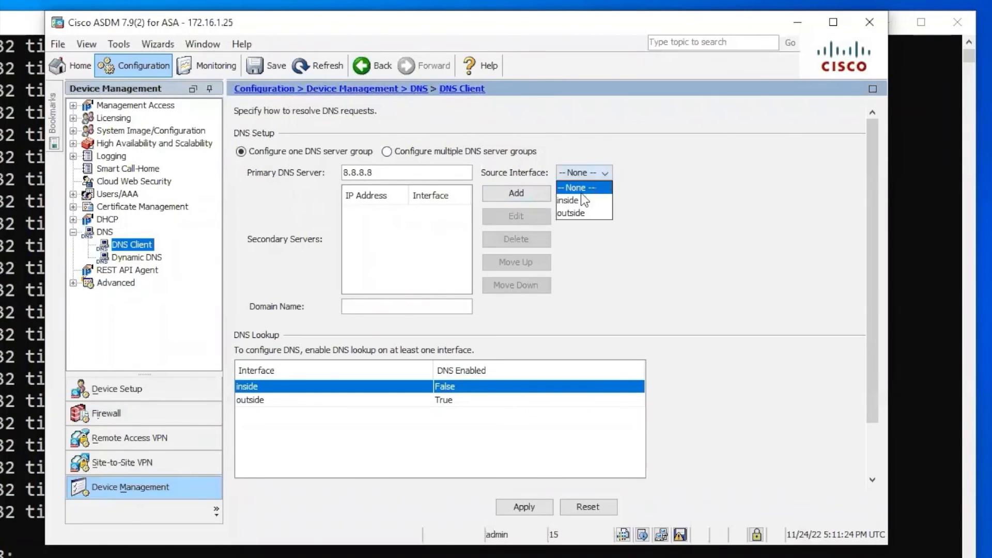
click(568, 212)
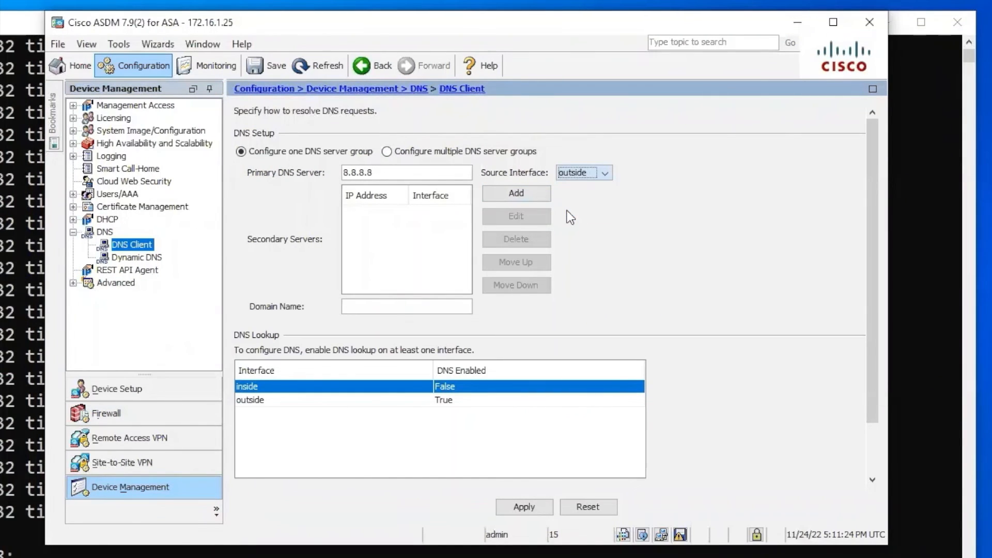
click(536, 504)
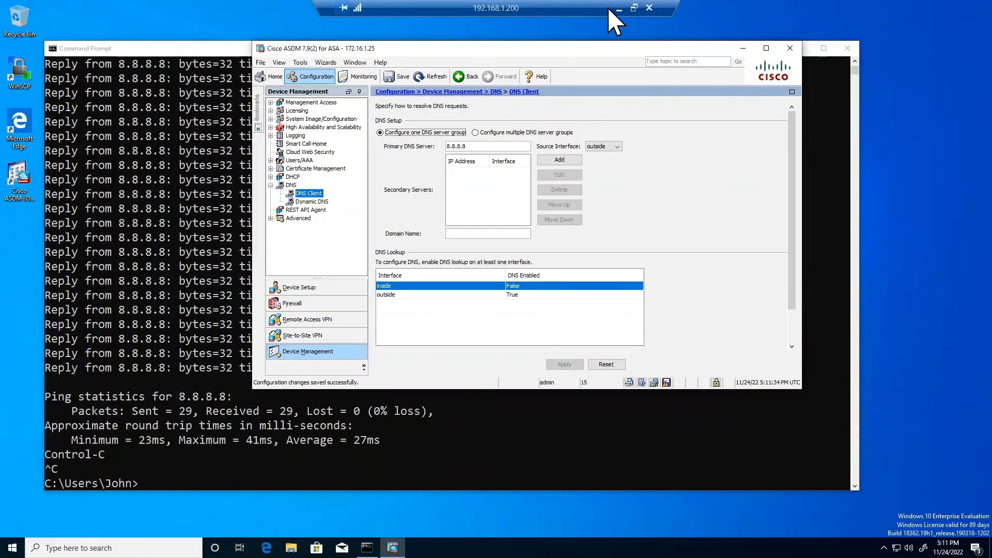
Re-run ping google.com on the ASAv, now 5/5 to 64.233.177.113, then start 'sh run'.
click(634, 8)
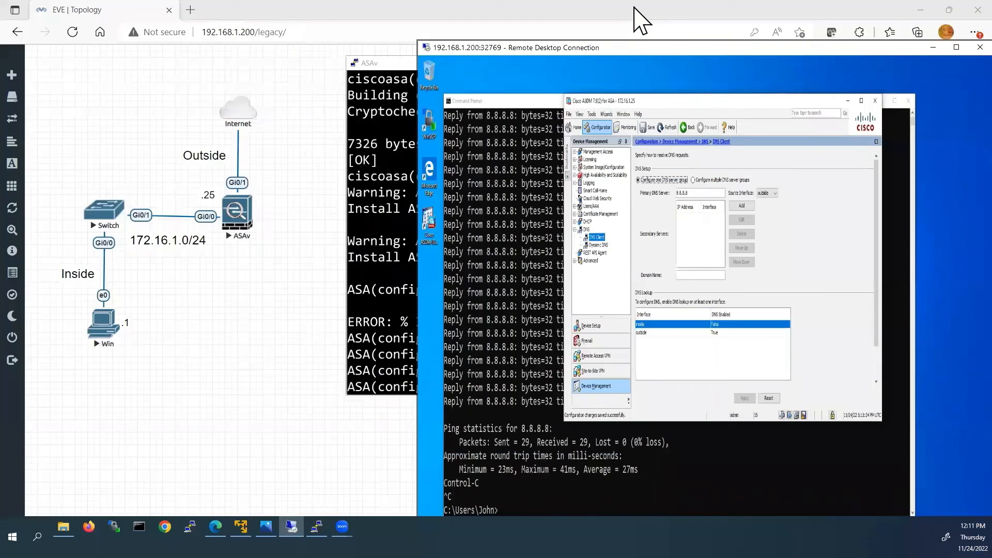
click(388, 177)
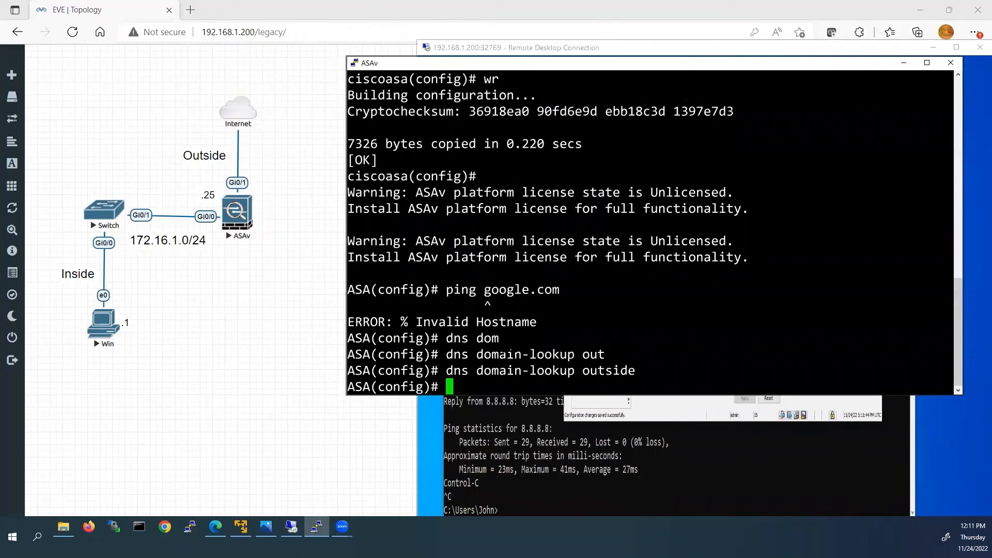
key(Up)
key(Up)
key(Up)
key(Up)
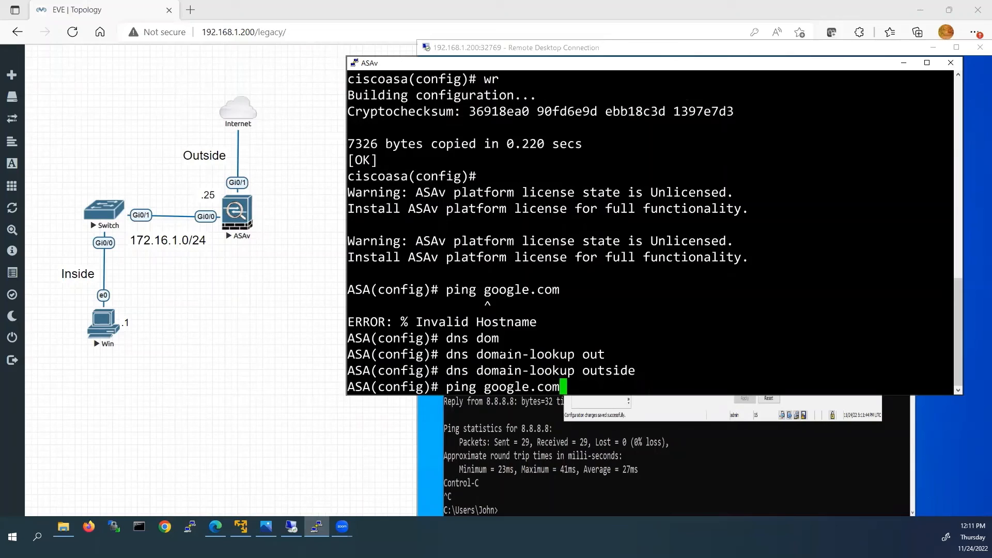
key(Return)
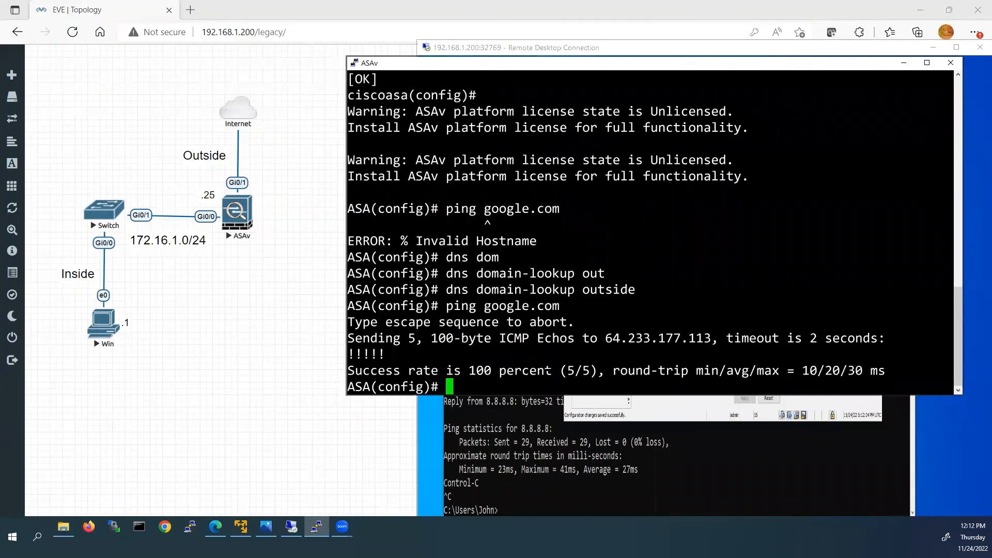
text(sh run)
key(Tab)
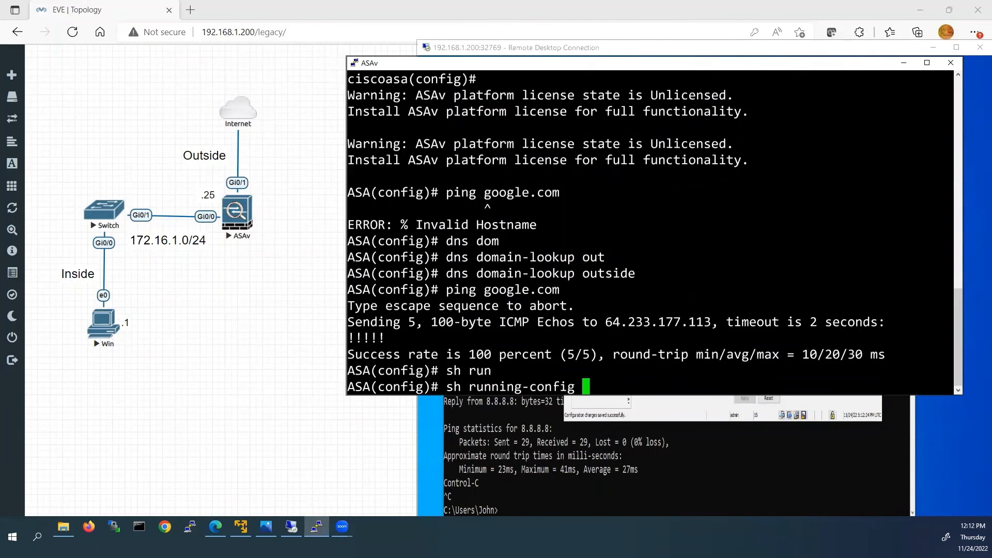
Run 'sh running-config' and page to the DNS lines, highlighting the name-server 8.8.8.8 outside entry.
key(Return)
key(Return)
key(Return)
key(Return)
key(Return)
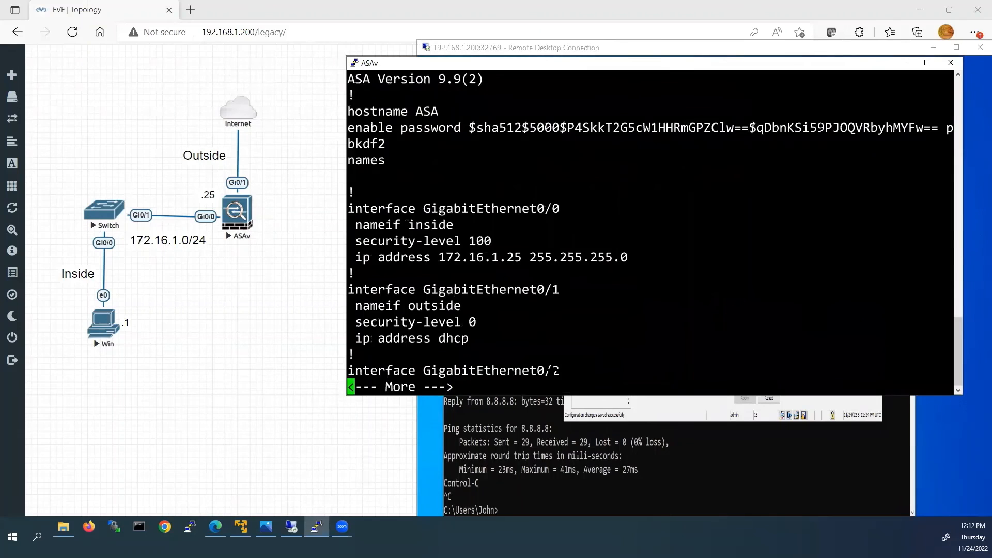
key(Return)
key(Return)
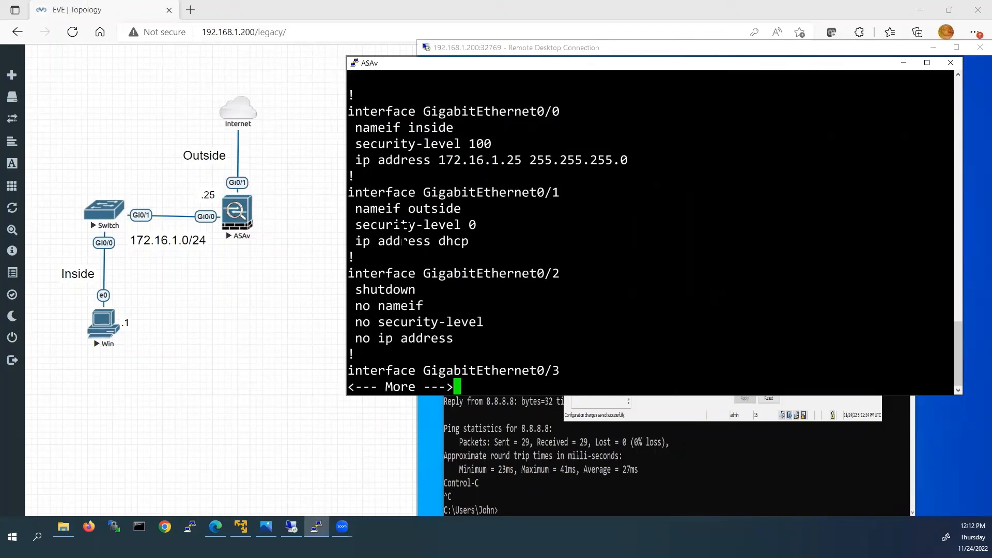
key(Return)
key(Return)
key(Return)
key(Return)
key(Return)
key(Return)
key(Return)
key(Return)
key(Return)
key(Return)
key(Return)
key(Return)
key(Return)
key(Return)
key(Return)
key(Return)
key(Return)
key(Return)
key(Return)
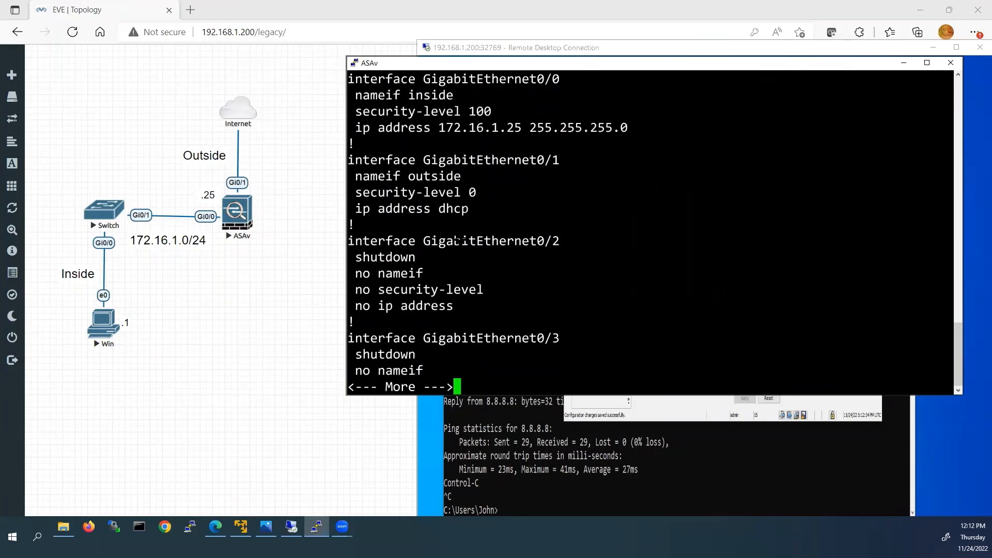
key(Return)
key(Return)
key(Return)
key(Return)
key(Return)
key(Return)
key(Return)
key(Return)
key(Return)
key(Return)
key(Return)
key(Return)
key(Return)
key(Return)
key(Return)
key(Return)
key(Return)
key(Return)
key(Return)
key(Return)
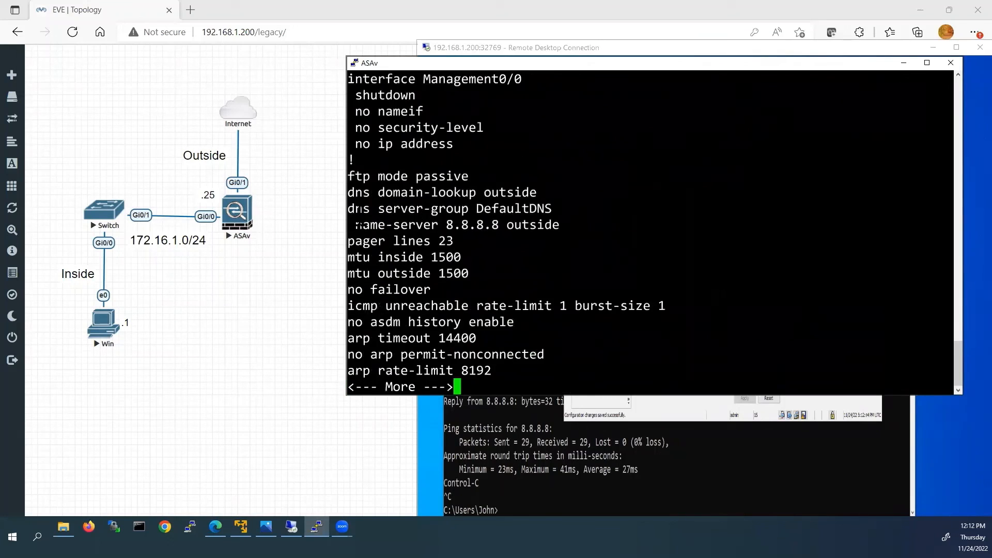
drag(348, 208, 559, 225)
Page through the rest of the configuration, highlighting 'inspect icmp', until ': end'.
key(Return)
key(space)
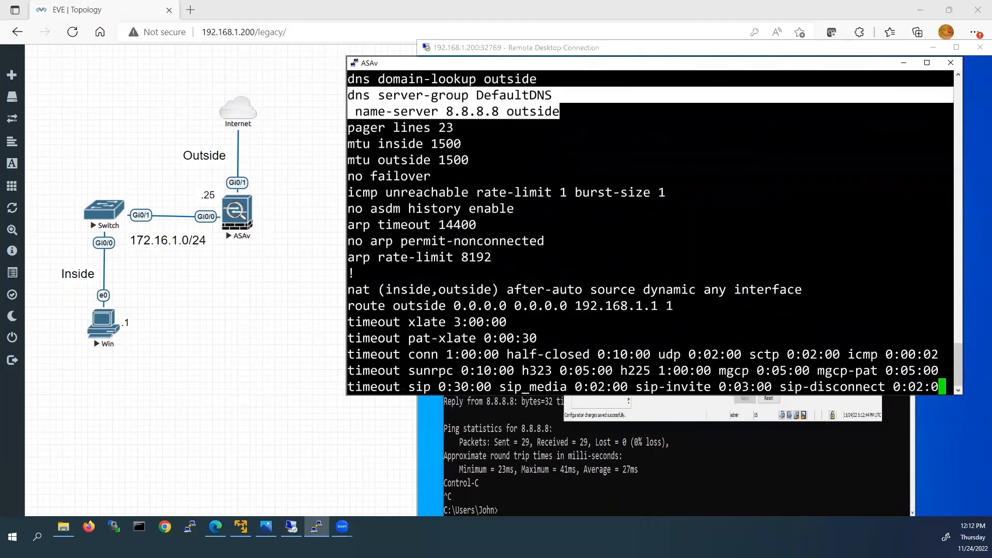
key(Return)
key(Return)
key(Return)
key(Return)
key(Return)
key(Return)
key(Return)
key(Return)
key(Return)
key(Return)
key(Return)
key(Return)
key(Return)
key(Return)
key(Return)
key(Return)
key(Return)
key(Return)
key(Return)
key(Return)
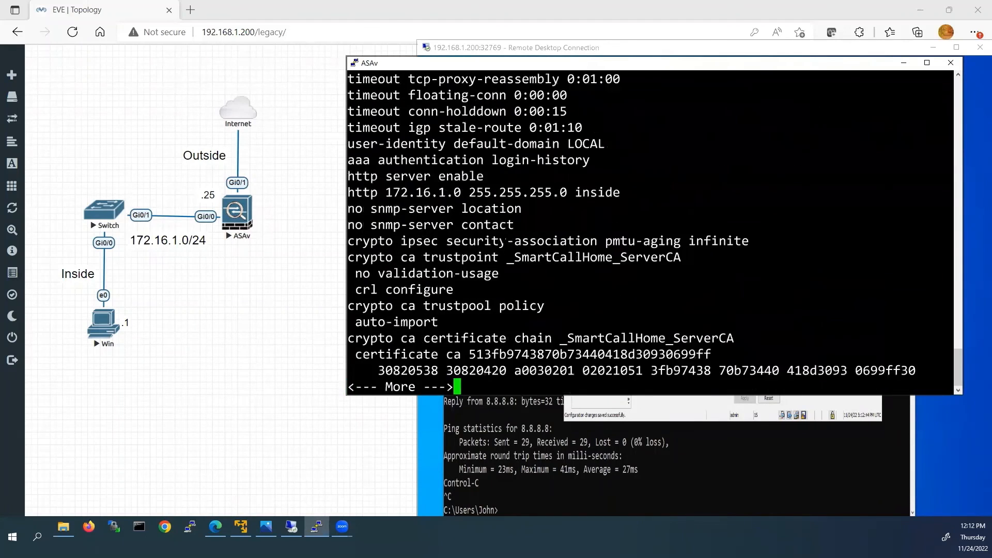
key(space)
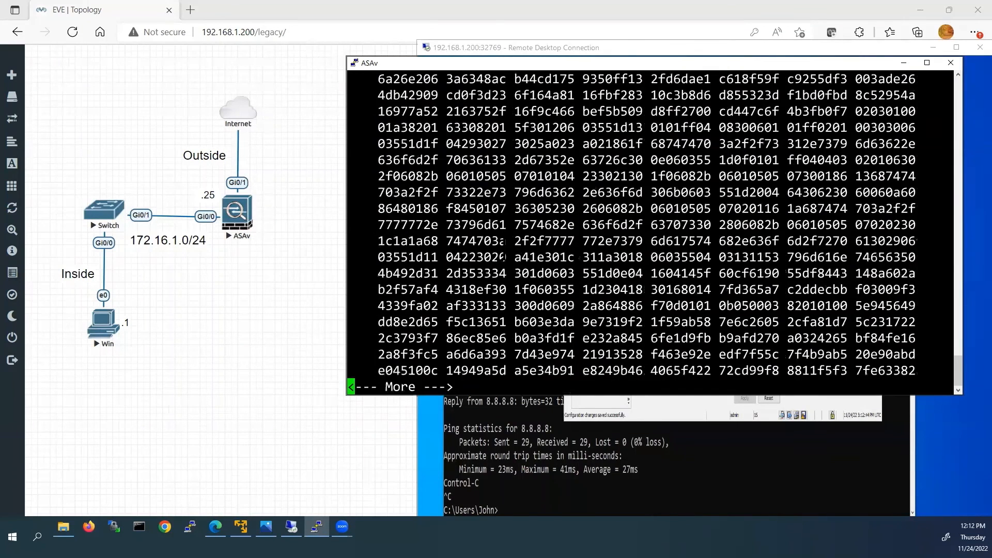
key(space)
key(Return)
key(Return)
key(Return)
key(Return)
key(Return)
key(Return)
key(Return)
key(Return)
key(Return)
key(Return)
key(Return)
key(Return)
key(Return)
key(Return)
key(Return)
key(Return)
key(Return)
key(Return)
key(Return)
key(Return)
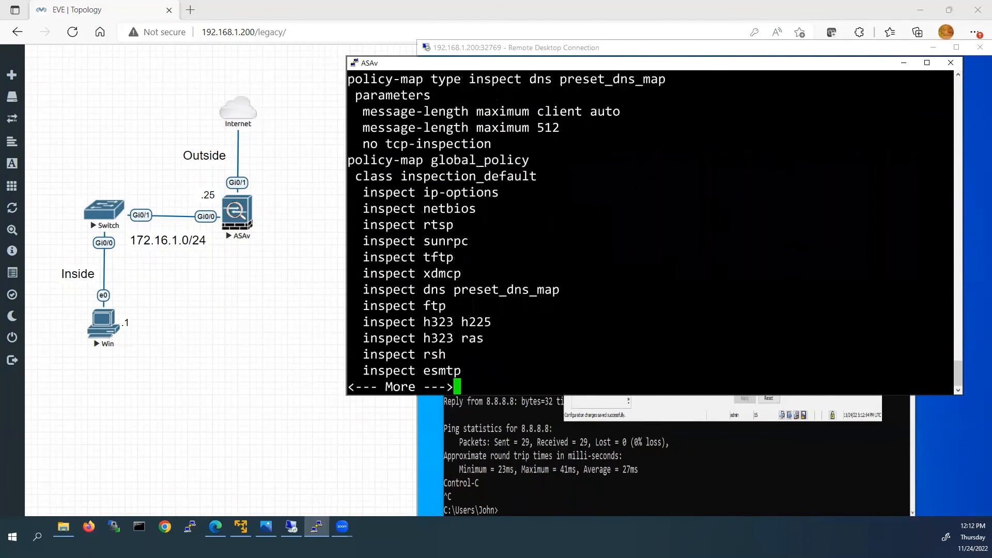
drag(363, 289, 453, 291)
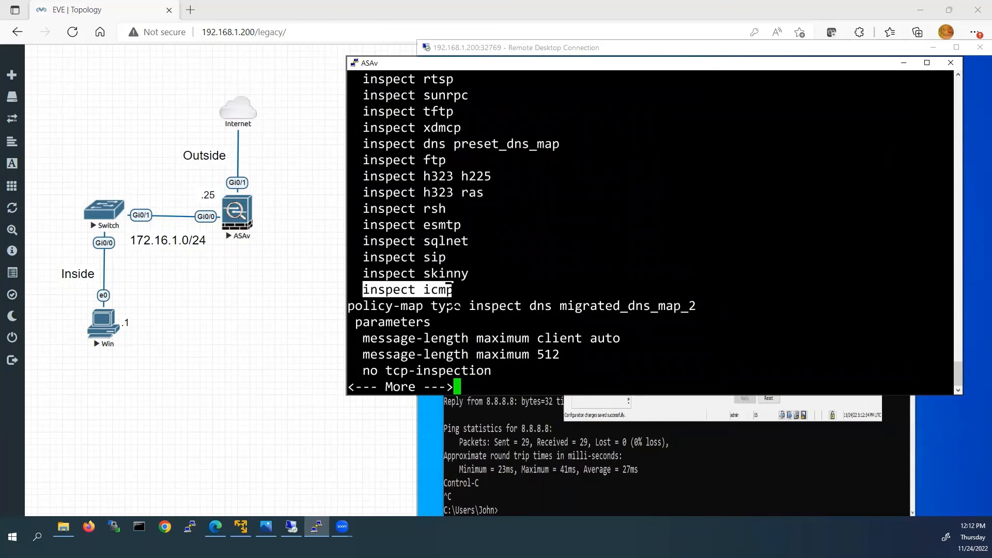
key(Return)
key(Return)
key(Return)
key(Return)
key(Return)
key(Return)
key(Return)
key(Return)
key(Return)
key(Return)
key(Return)
key(Return)
key(Return)
key(Return)
key(Return)
key(Return)
key(Return)
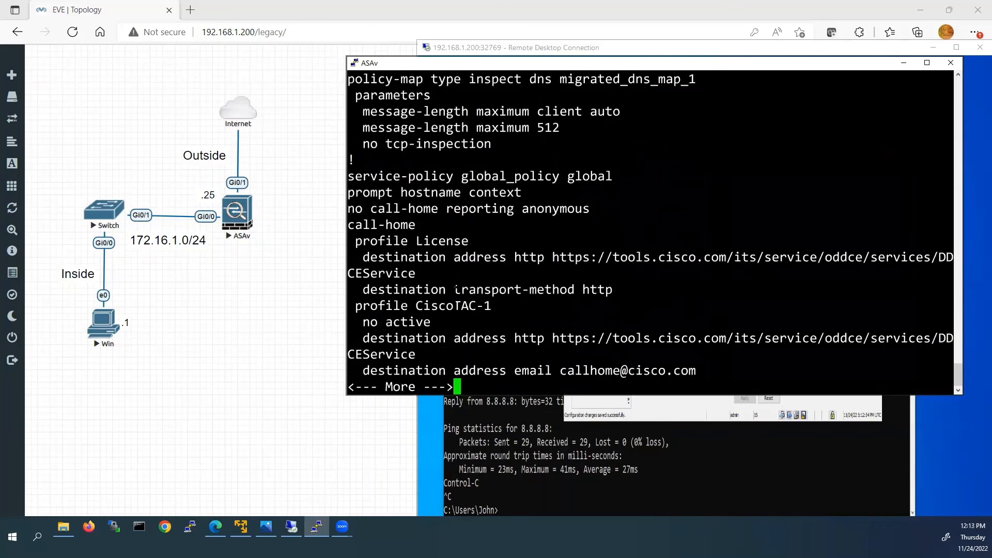
key(Return)
key(Return)
key(Return)
key(Return)
key(Return)
key(Return)
key(Return)
key(Return)
key(Return)
key(Return)
key(Return)
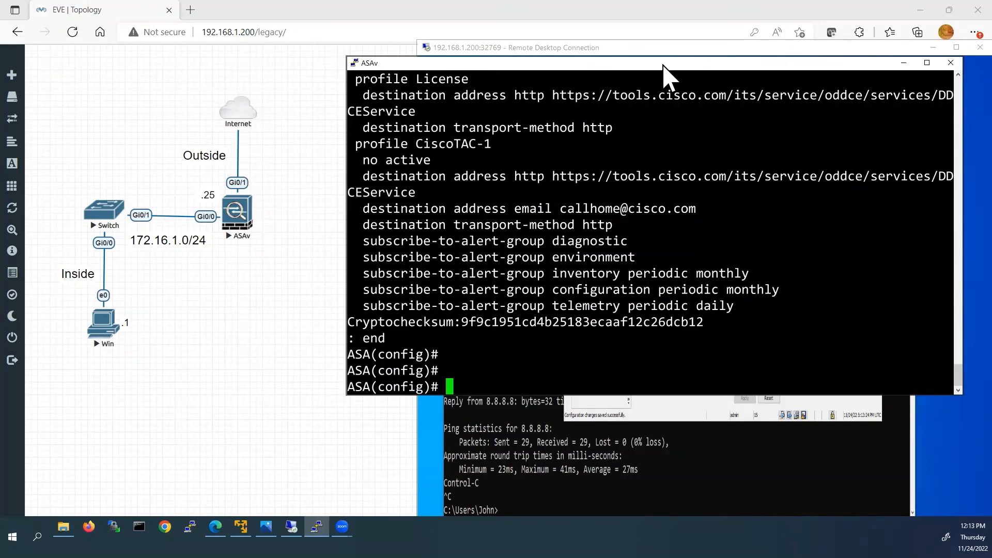
Maximize the remote desktop and choose File > Show Running Configuration in New Window in ASDM.
click(661, 48)
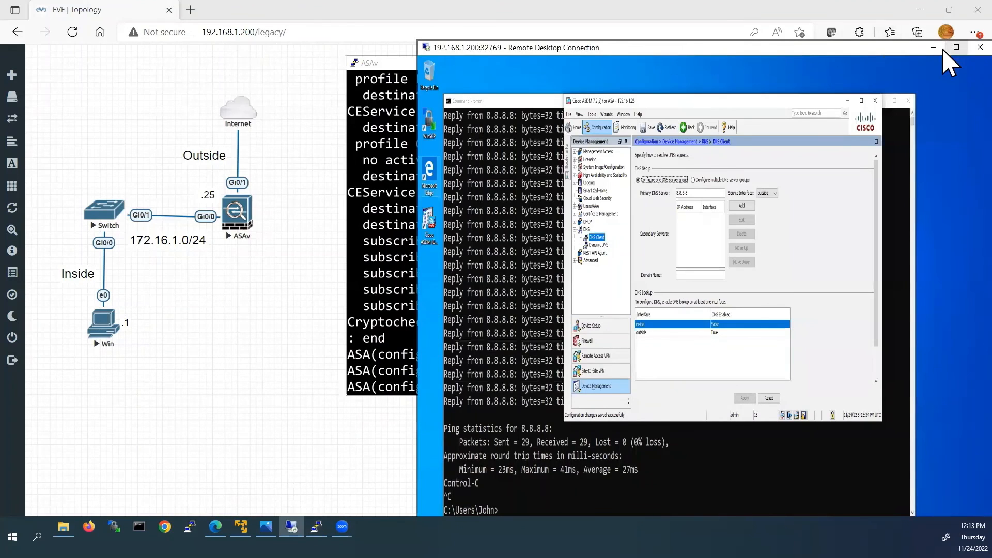
click(956, 47)
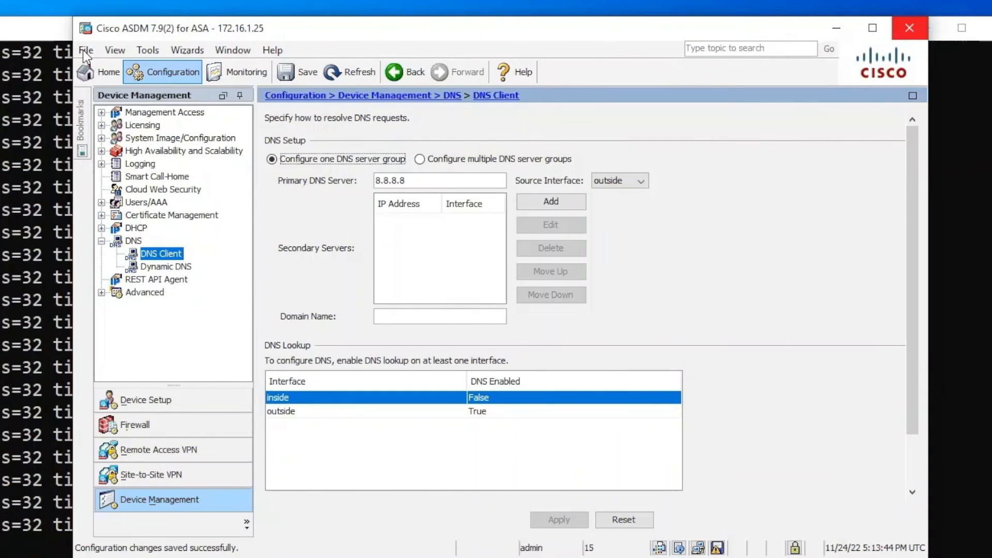
click(85, 50)
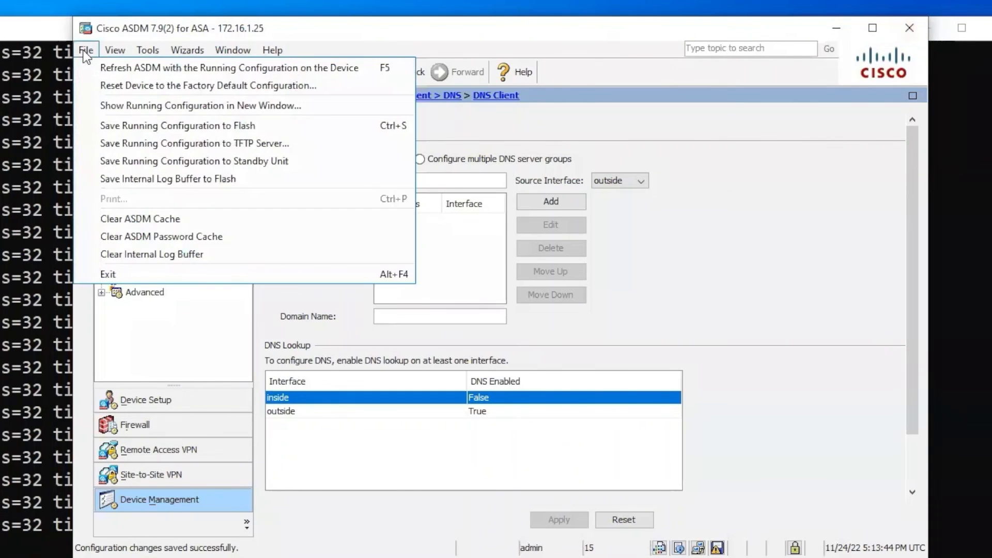
click(151, 107)
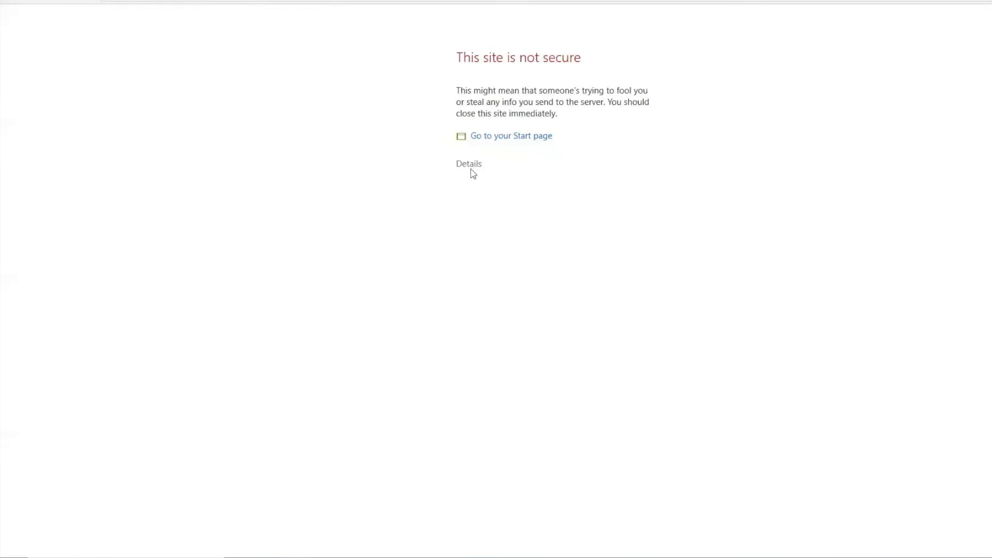
Bypass the certificate warning and sign in with the ASA credentials to view the running configuration.
click(468, 164)
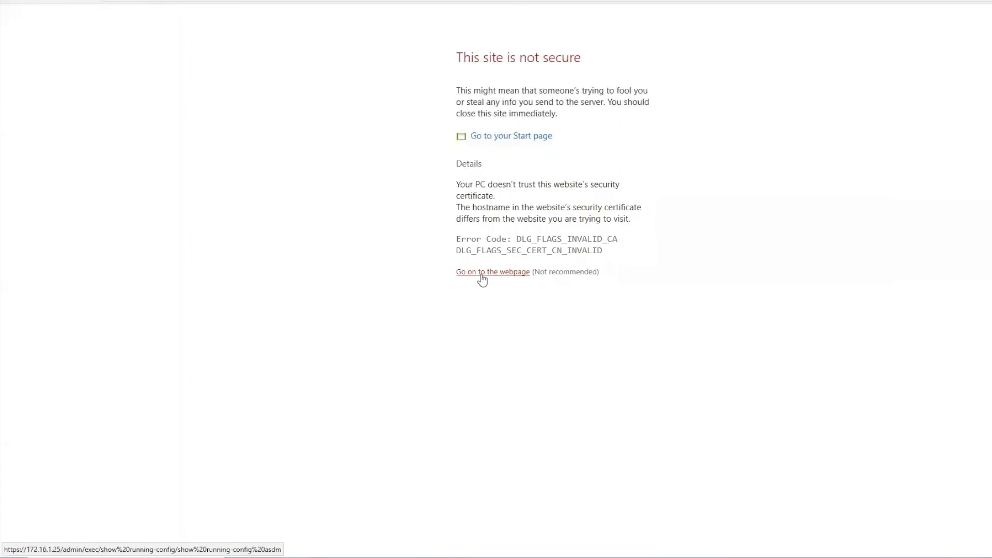
click(481, 273)
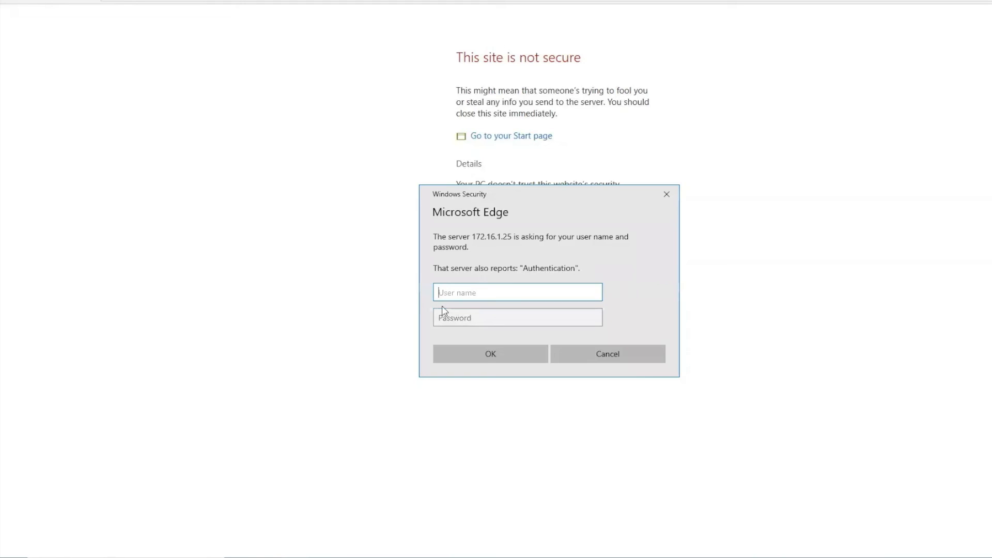
text(admin)
key(Tab)
text(admin)
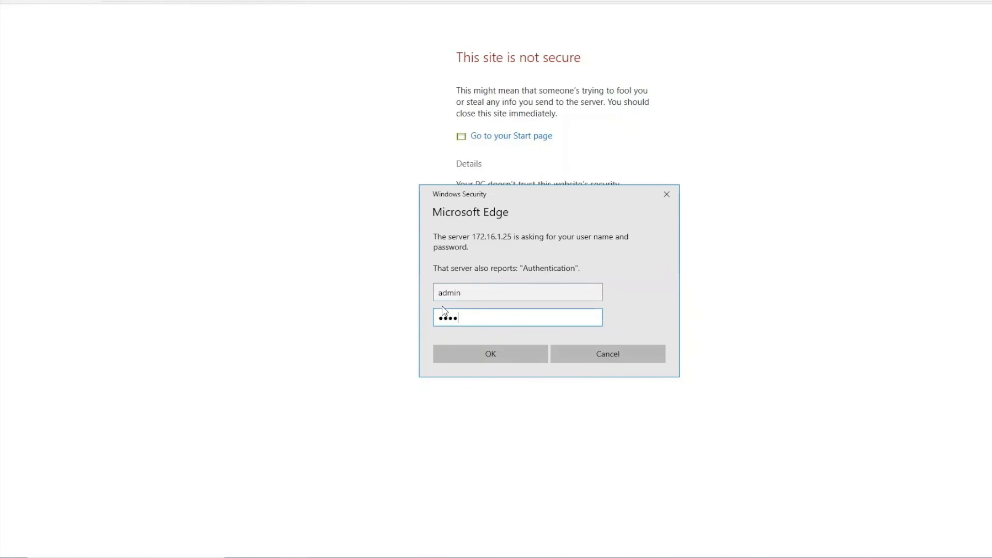
key(Return)
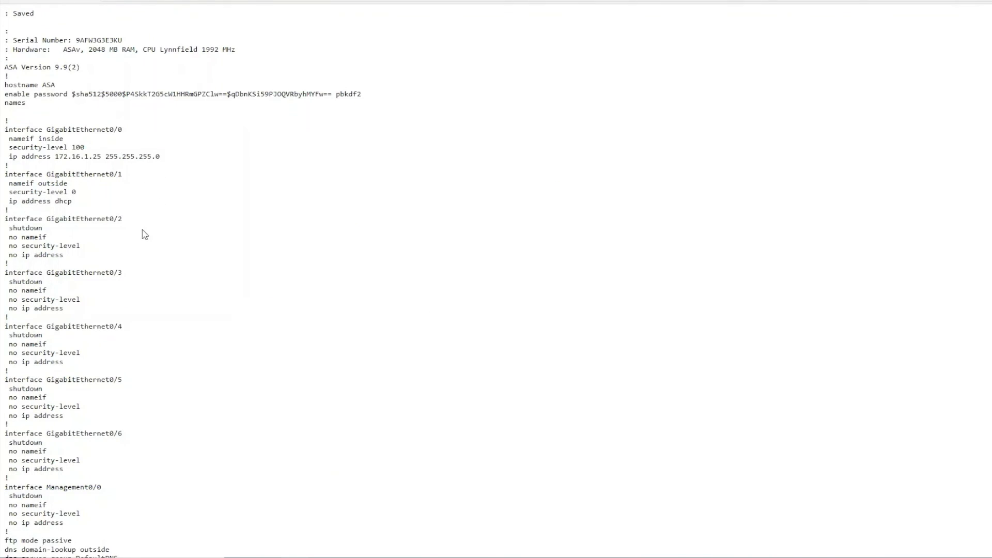
scroll(144, 222, down, 20)
scroll(147, 236, up, 20)
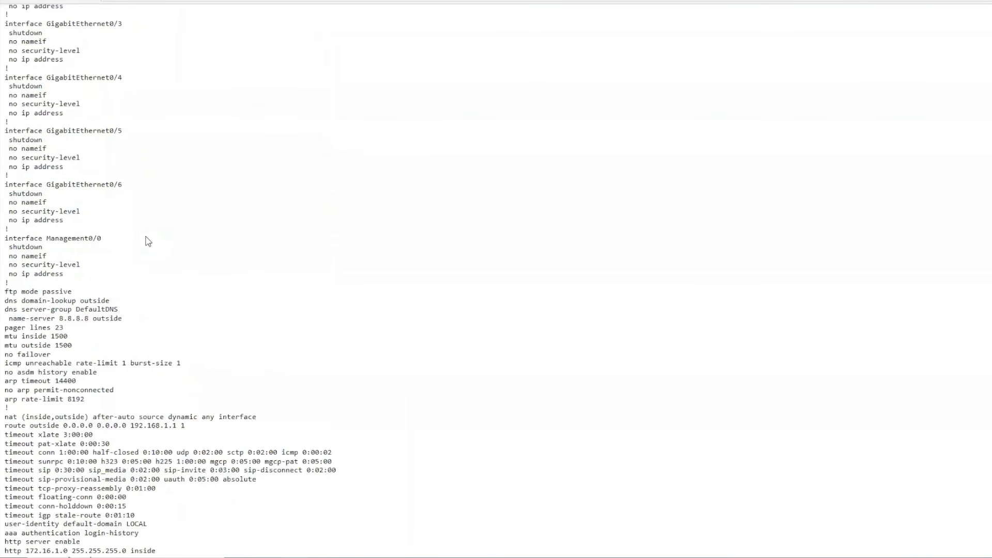